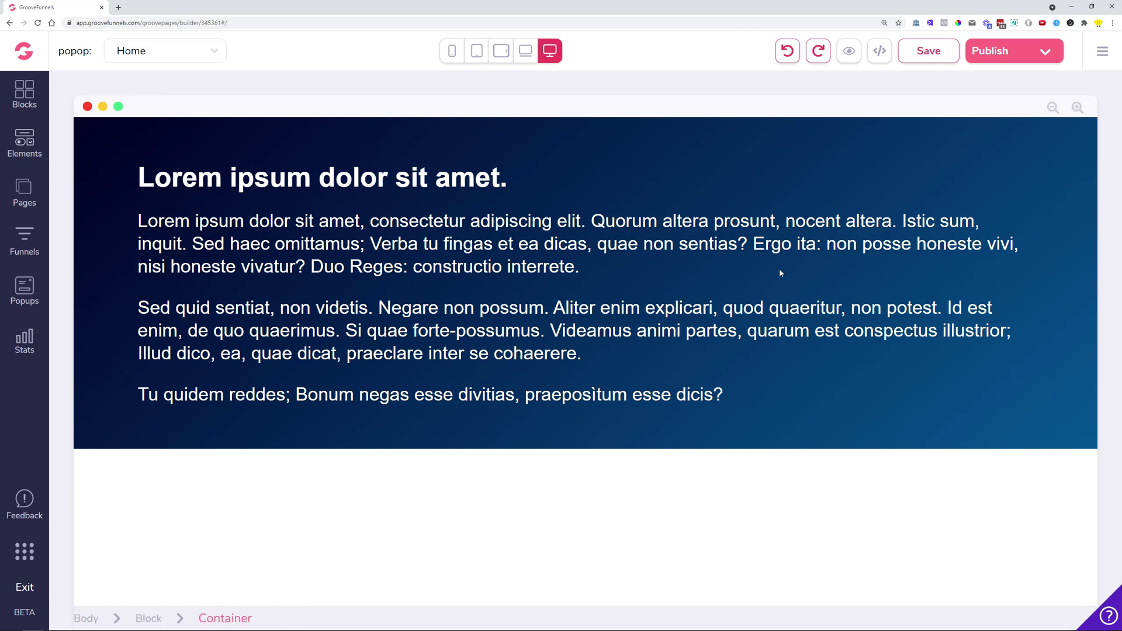
Step: Select the 'Lorem ipsum dolor sit amet.' heading and open its H3 Tag style settings
click(506, 177)
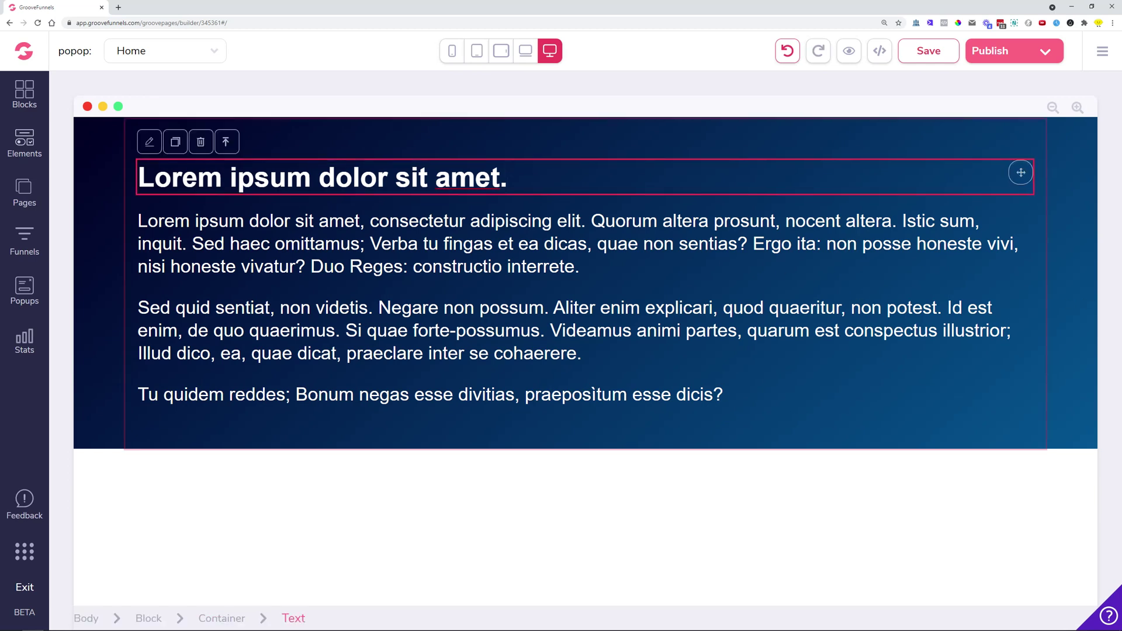
click(150, 142)
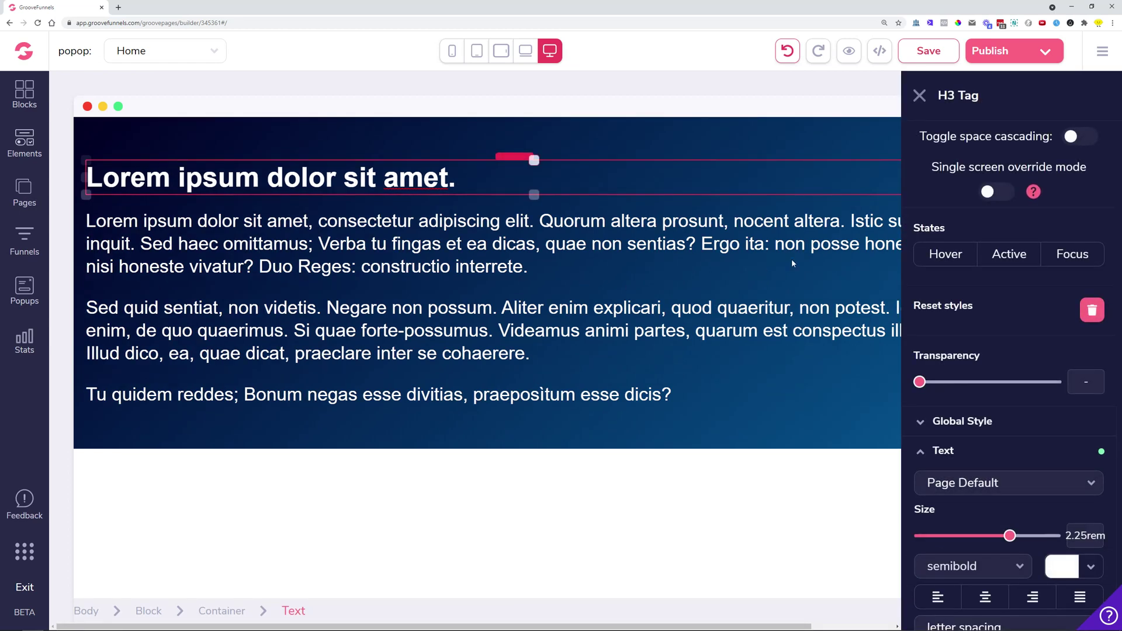
Step: Change the H3 heading font to Bebas Neue, after briefly trying Asap, and check its weights
scroll(989, 219, down, 3)
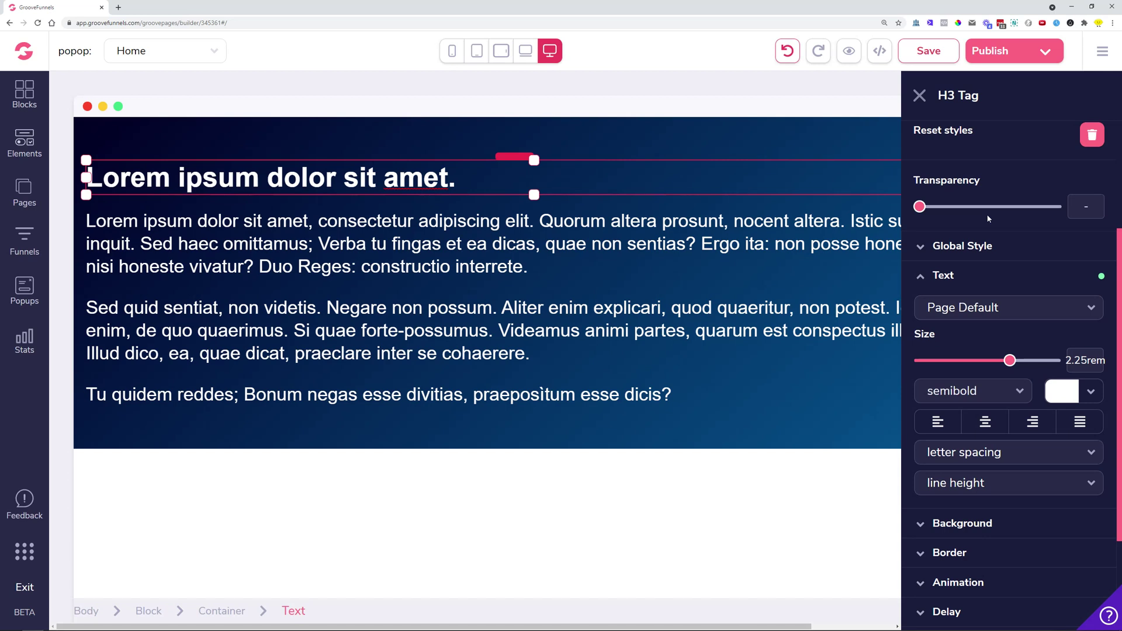
click(966, 322)
click(973, 461)
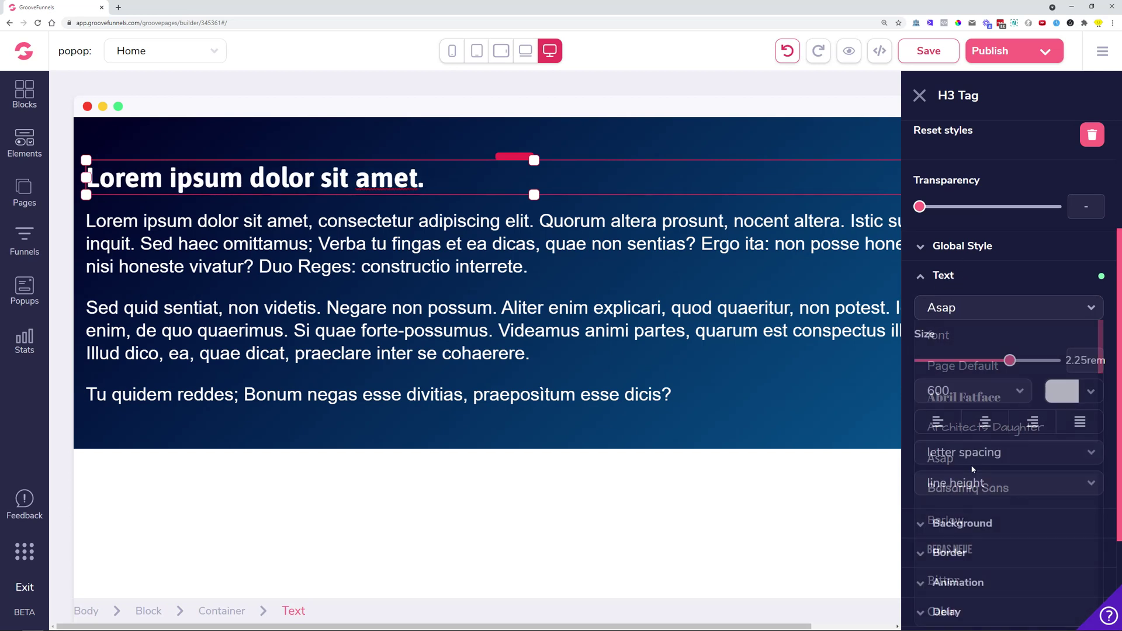
click(993, 387)
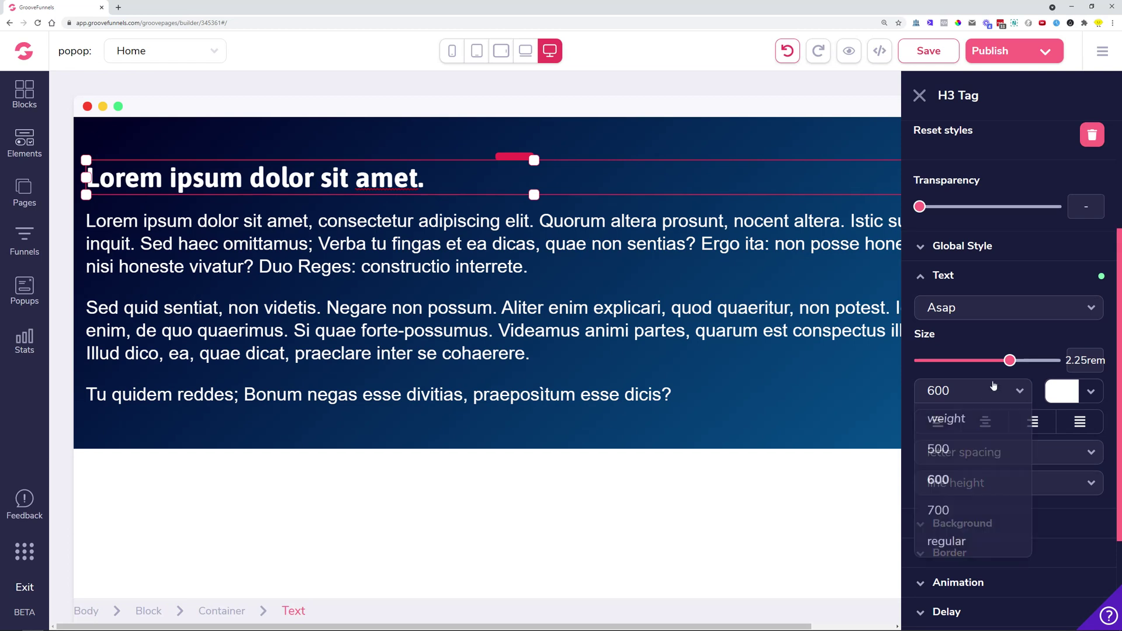
scroll(982, 409, down, 1)
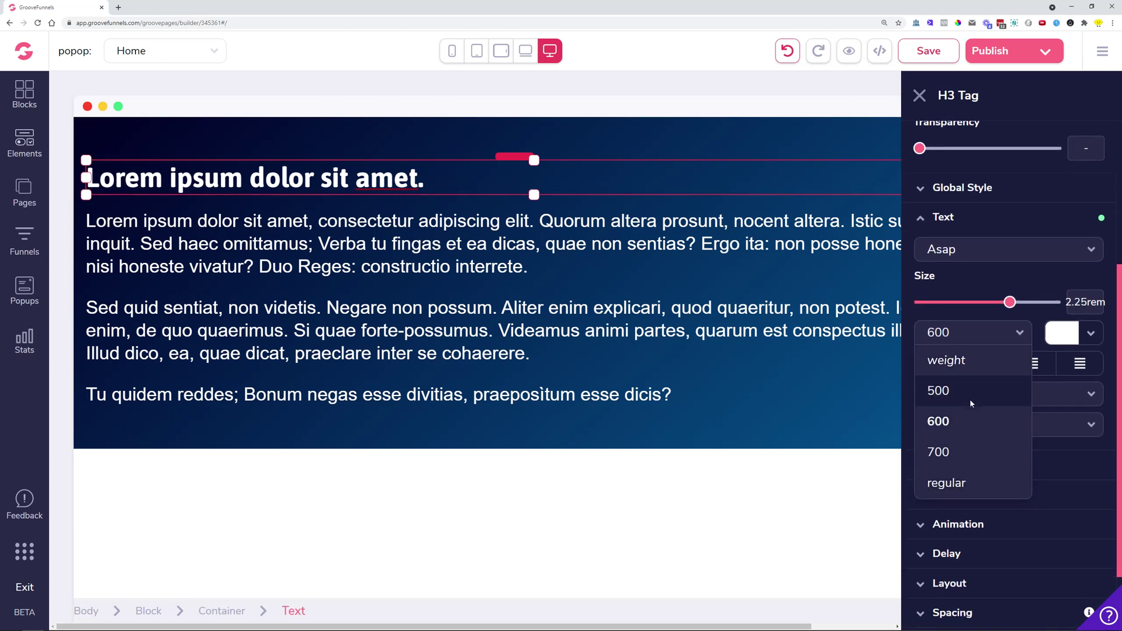
click(997, 263)
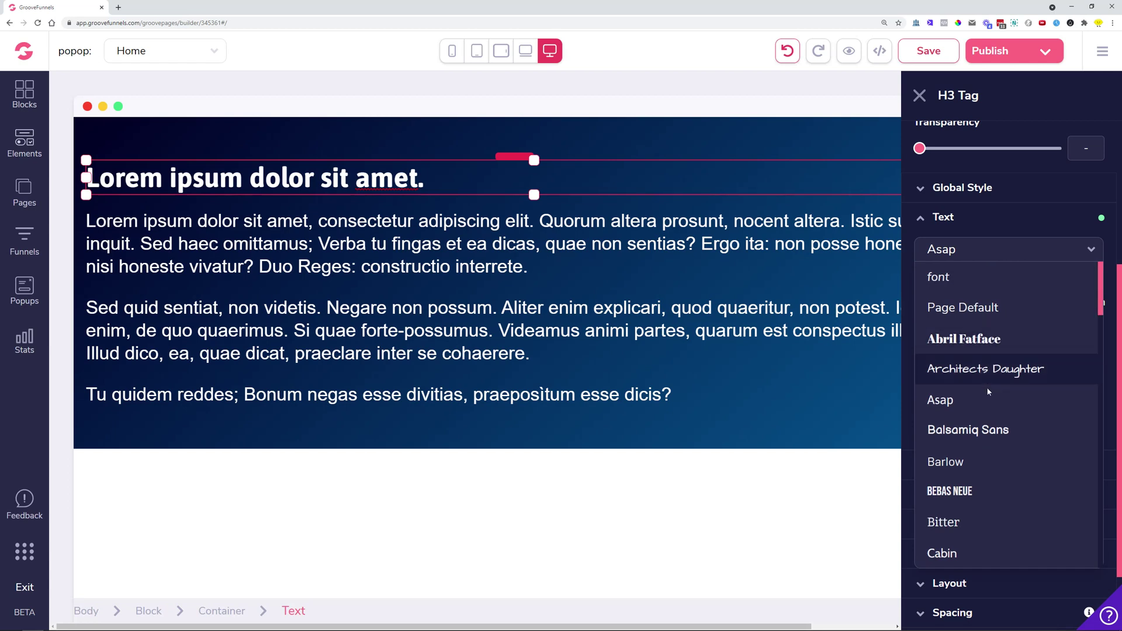
scroll(988, 404, down, 1)
click(972, 437)
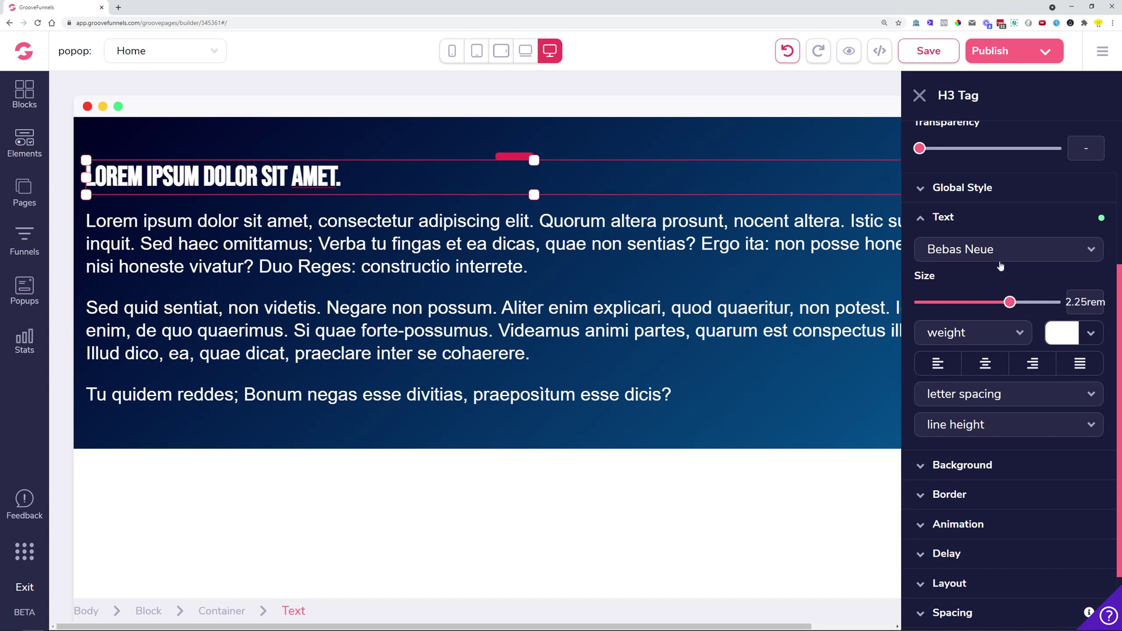
click(982, 342)
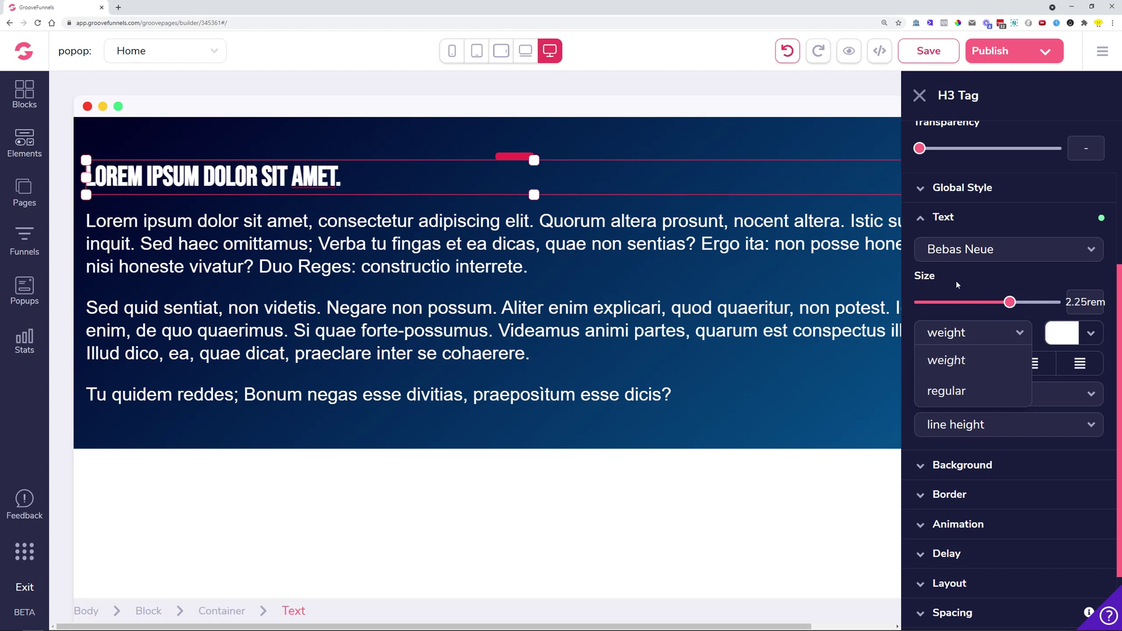
Step: Turn on space cascading and set the heading's top and bottom padding to 1.75rem
scroll(964, 271, up, 4)
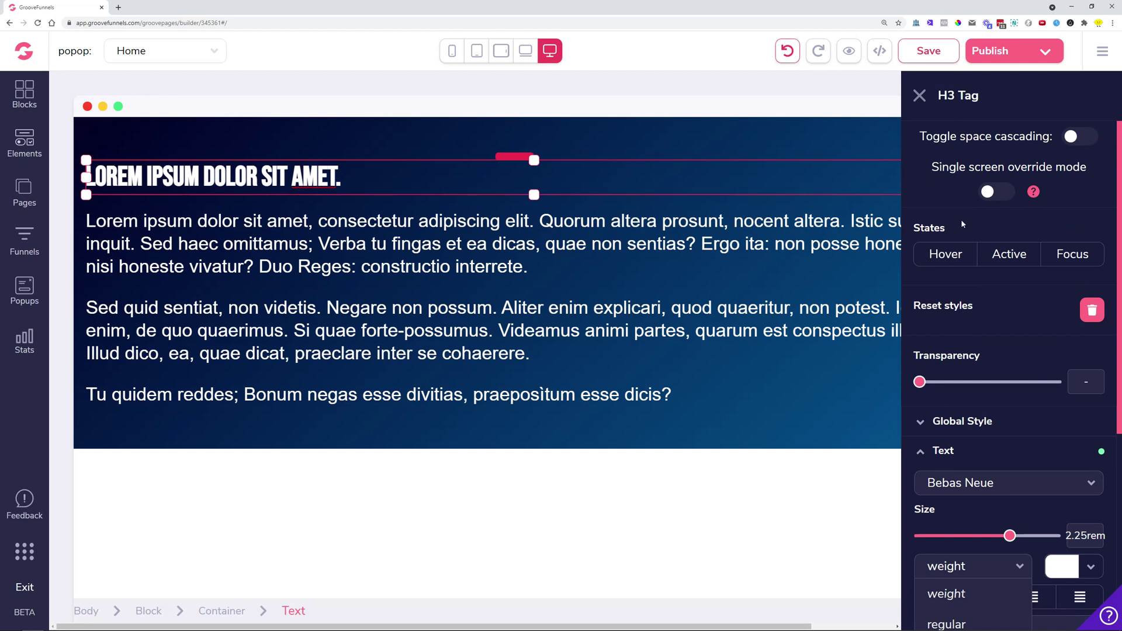
click(1071, 138)
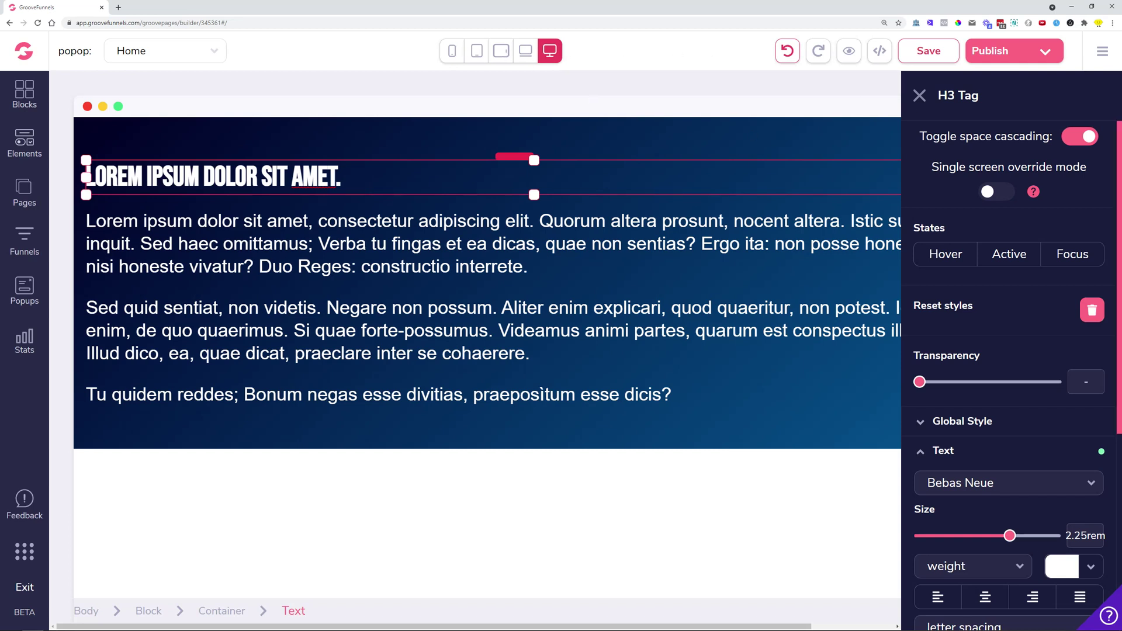
scroll(992, 374, down, 3)
scroll(994, 377, down, 3)
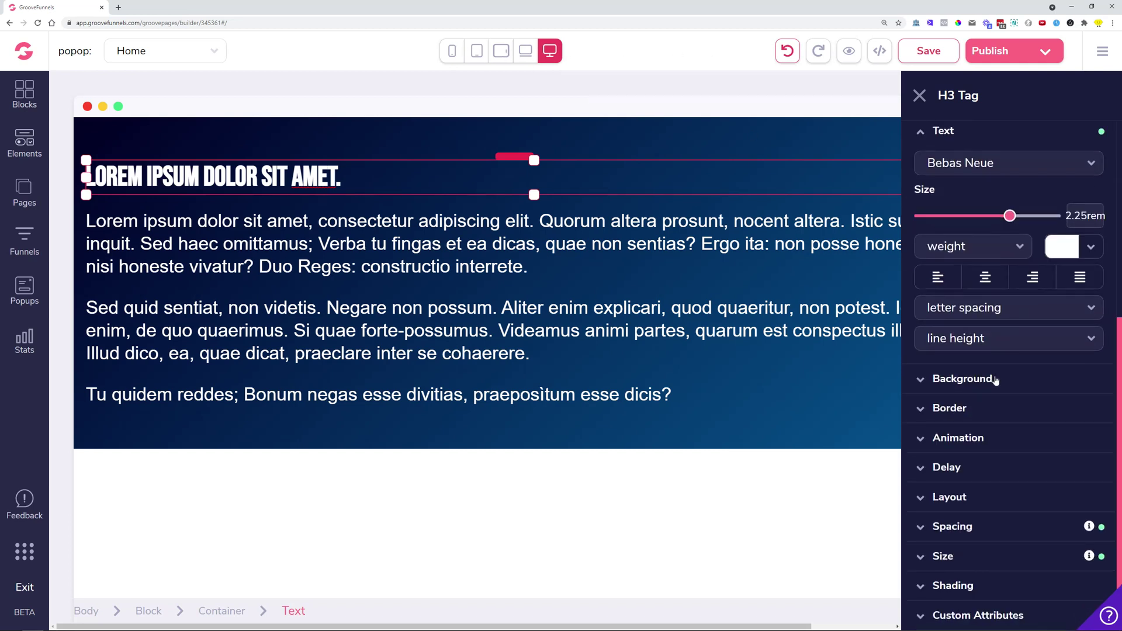
click(989, 529)
scroll(1016, 496, down, 3)
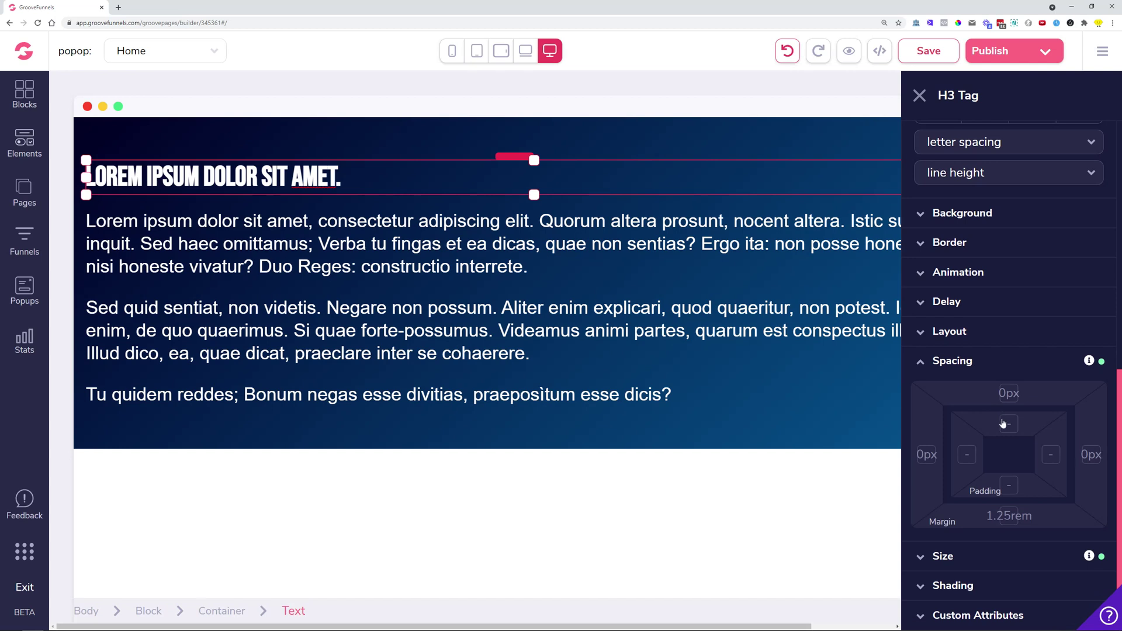
click(1004, 424)
shift+click(1004, 490)
drag(922, 547, 971, 548)
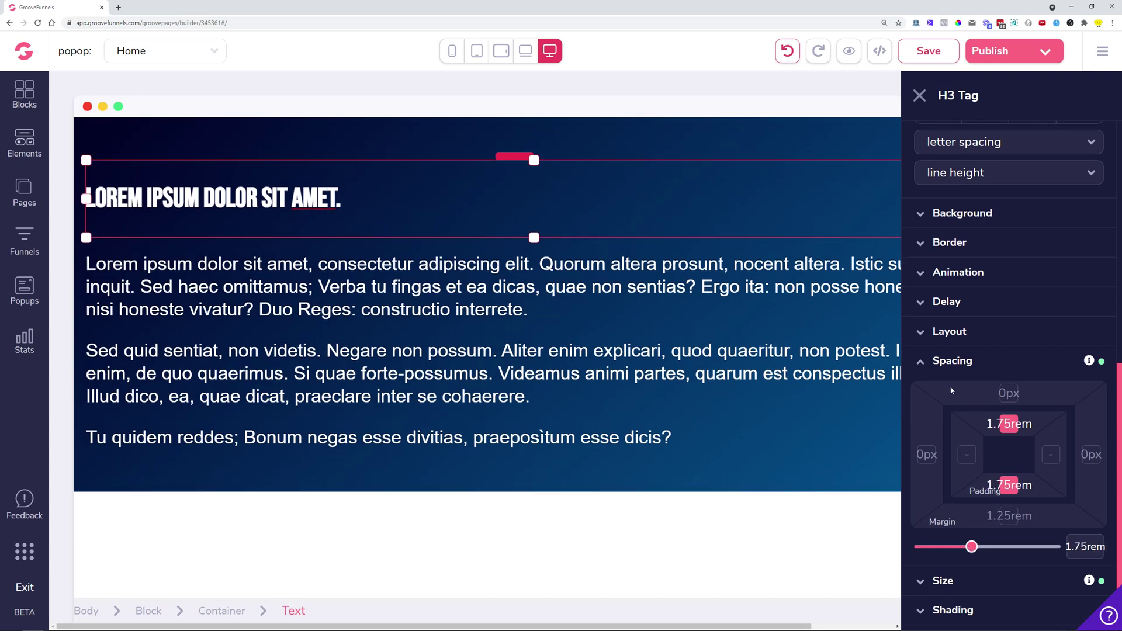
Step: Preview the page at laptop, tablet landscape, tablet portrait and mobile widths, then desktop again
scroll(957, 364, up, 8)
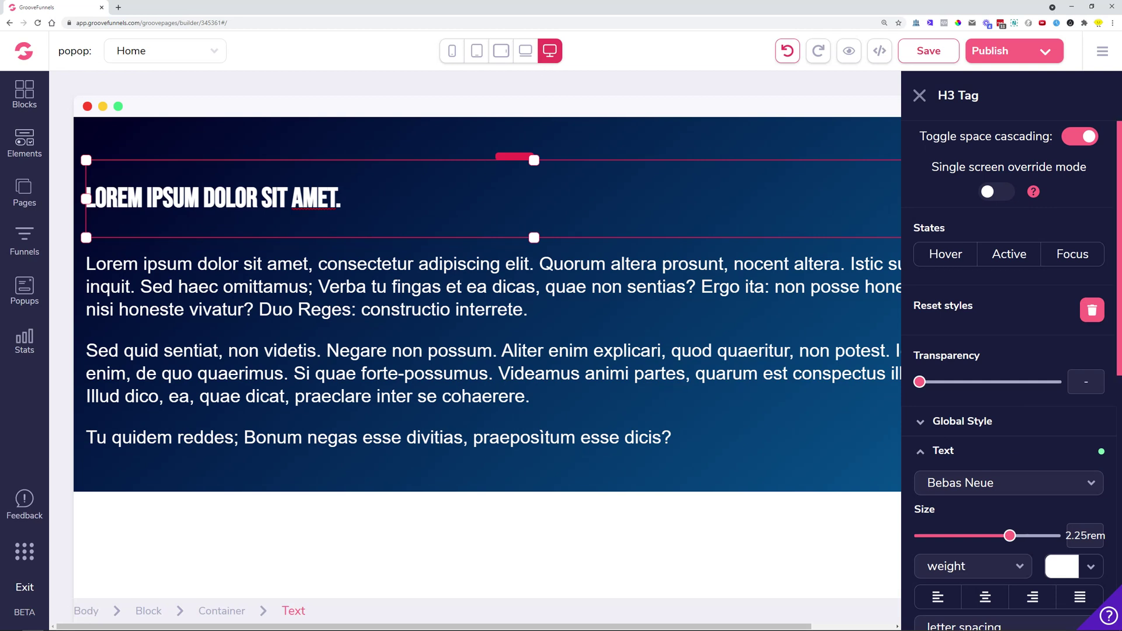
click(525, 58)
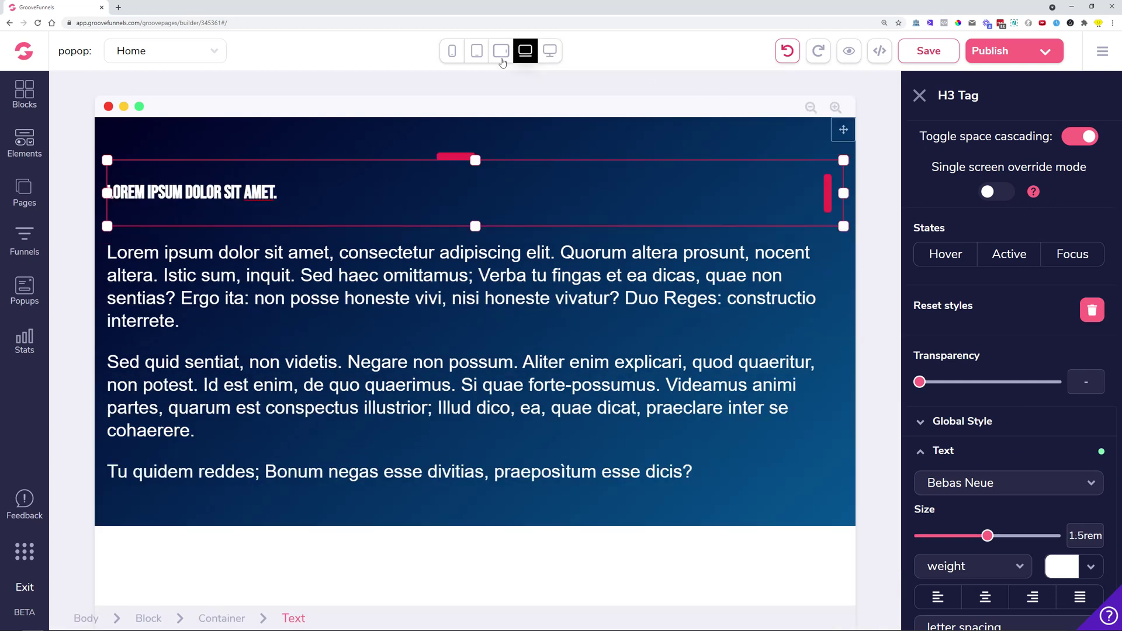
click(500, 58)
click(478, 58)
click(453, 58)
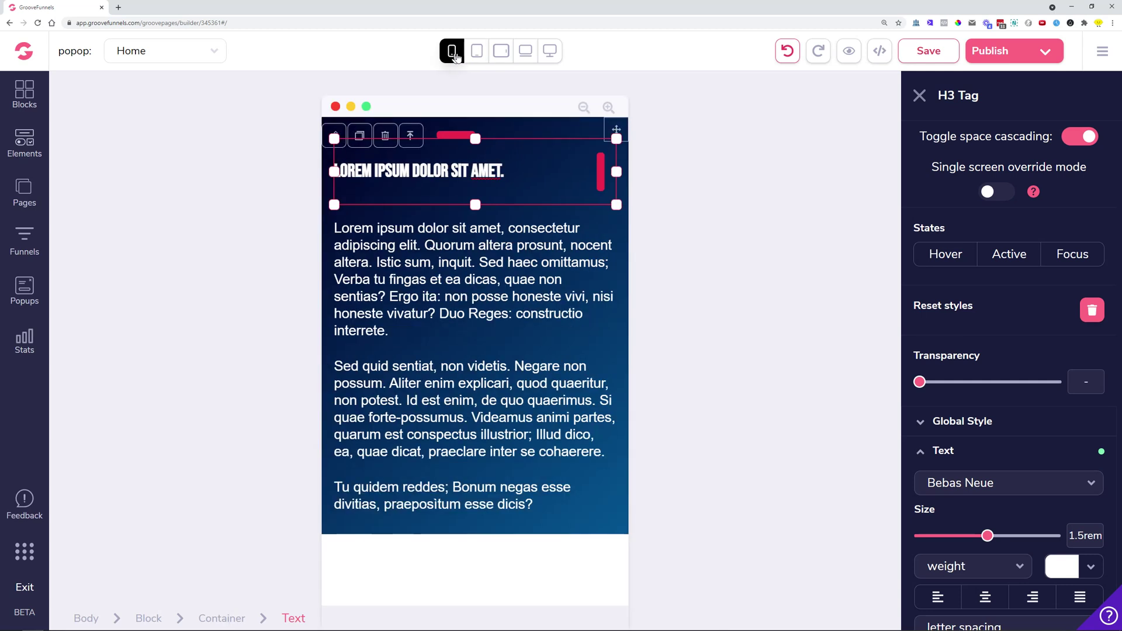
click(552, 60)
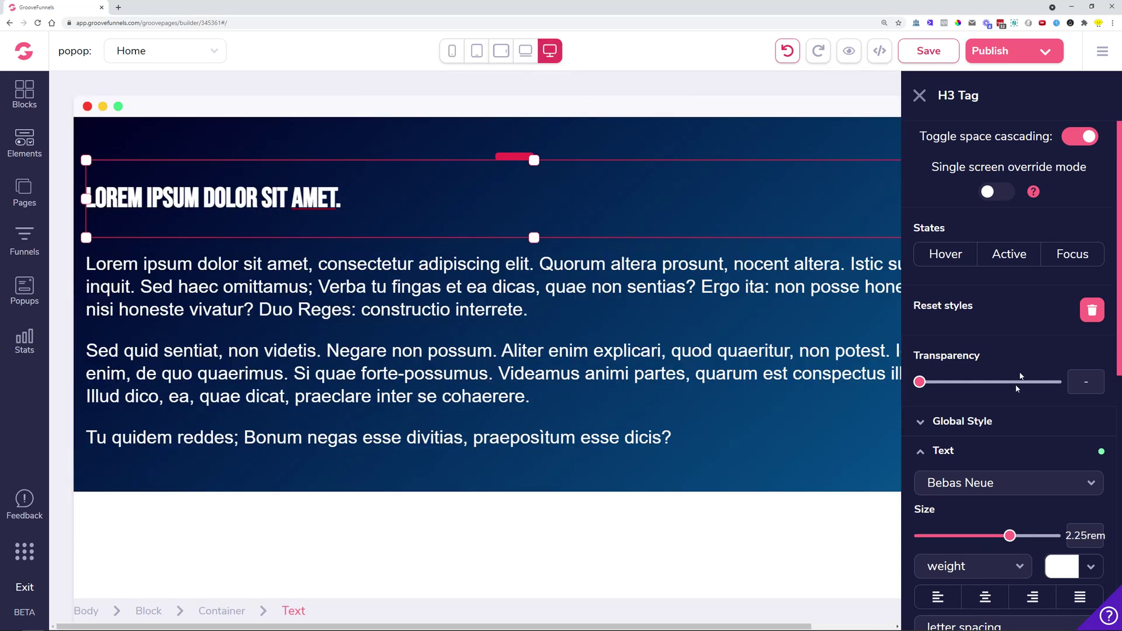
Step: Reset the heading's top and bottom padding to zero and close its style settings
scroll(1015, 384, down, 8)
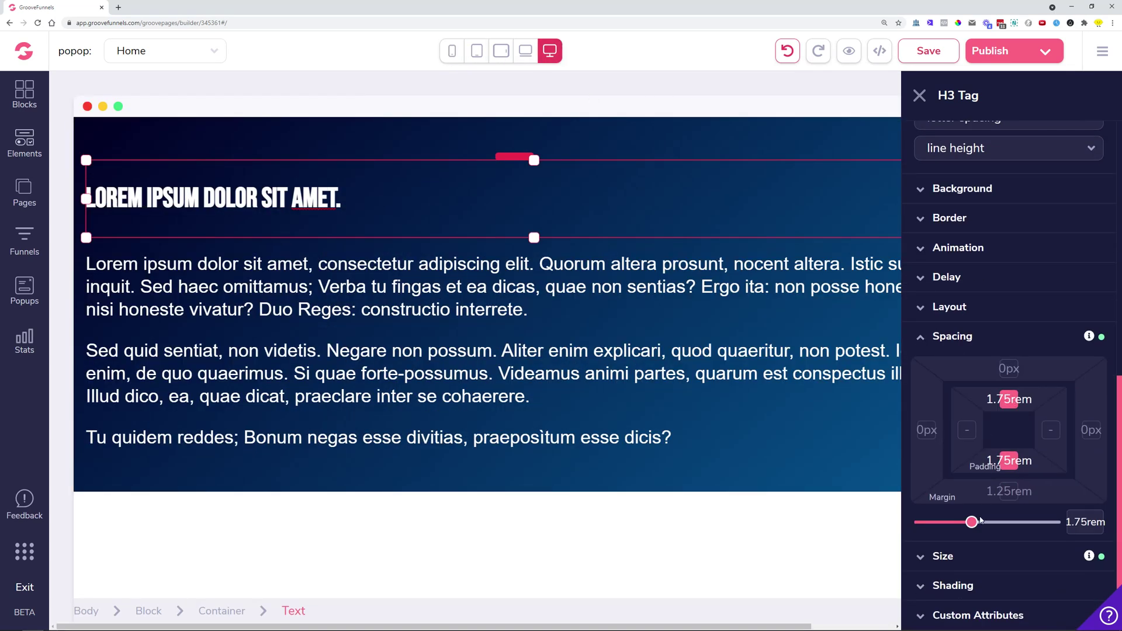
drag(971, 522, 920, 525)
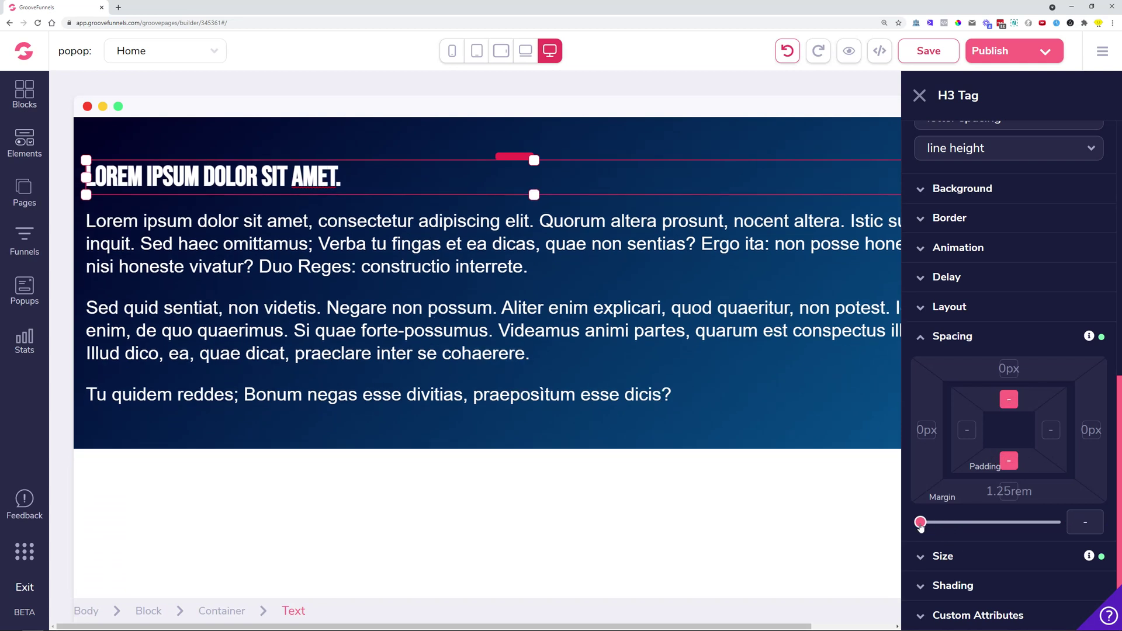
click(920, 97)
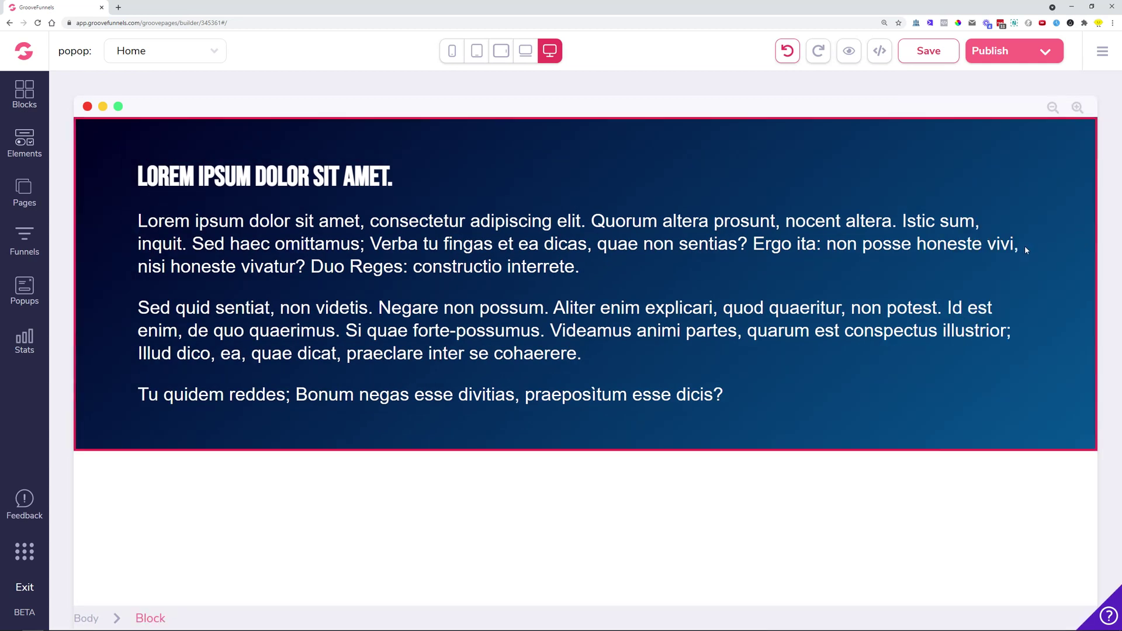
Step: Add a Headers / Nav Bars navbar block to the top of the page, then switch to mobile preview
click(41, 110)
scroll(198, 444, down, 2)
click(170, 453)
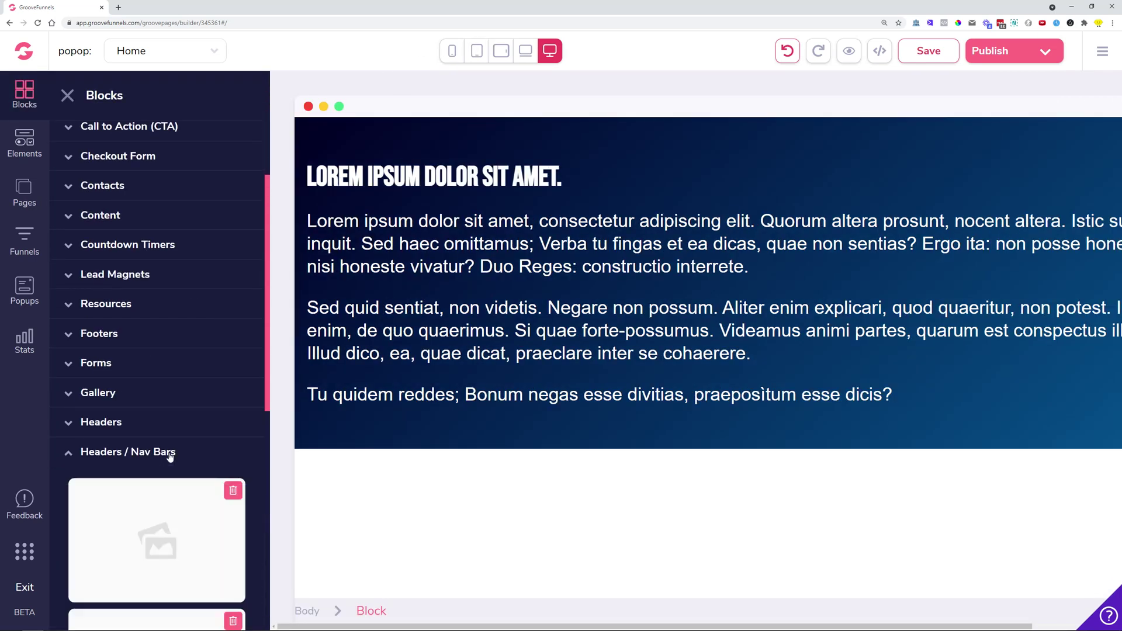
scroll(168, 409, down, 5)
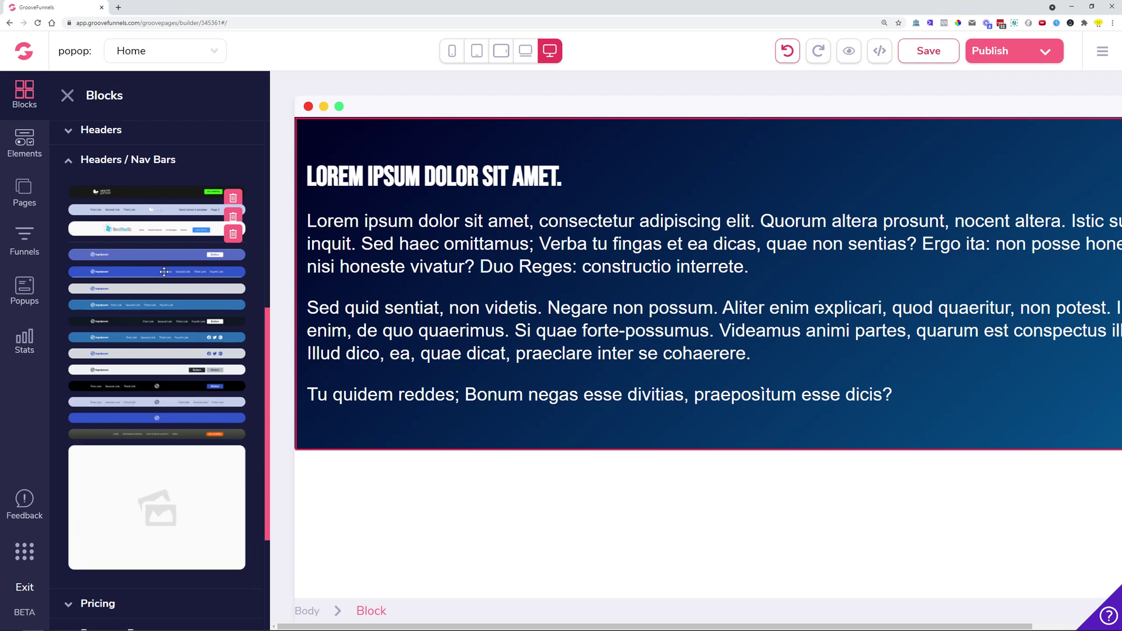
drag(164, 271, 590, 138)
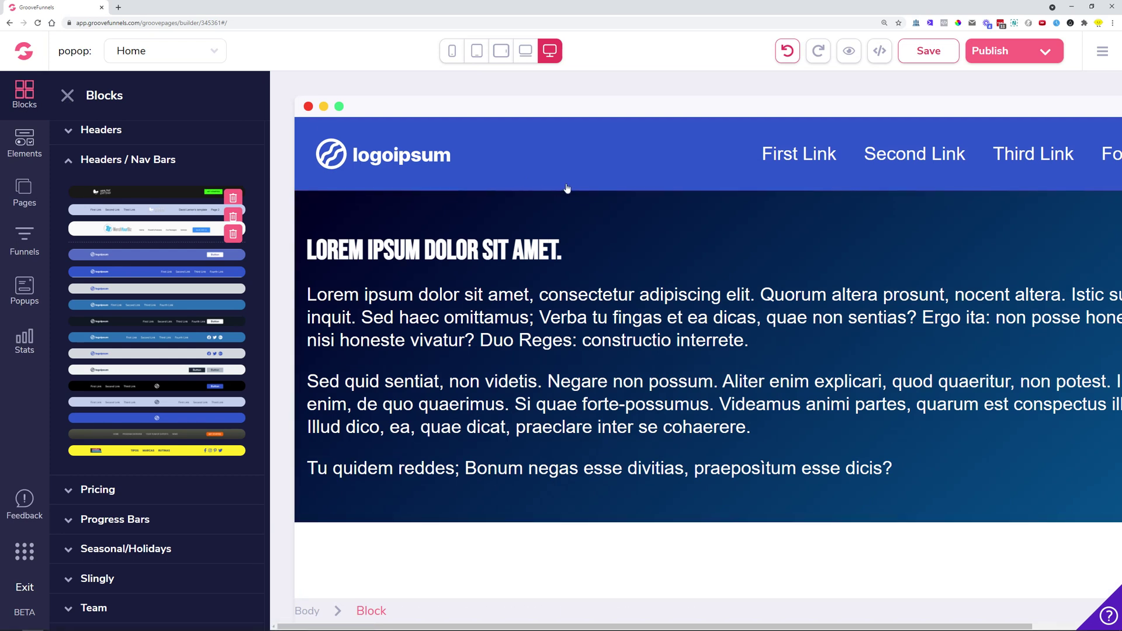
click(452, 51)
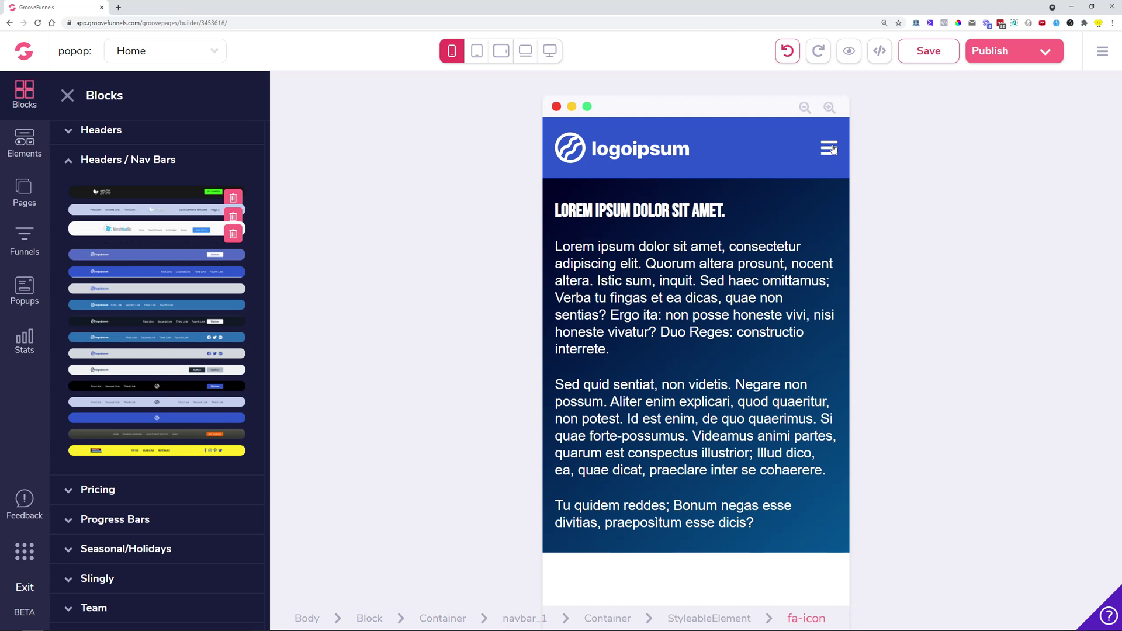
Step: Select the new header and open, then collapse, its mobile hamburger menu
click(578, 137)
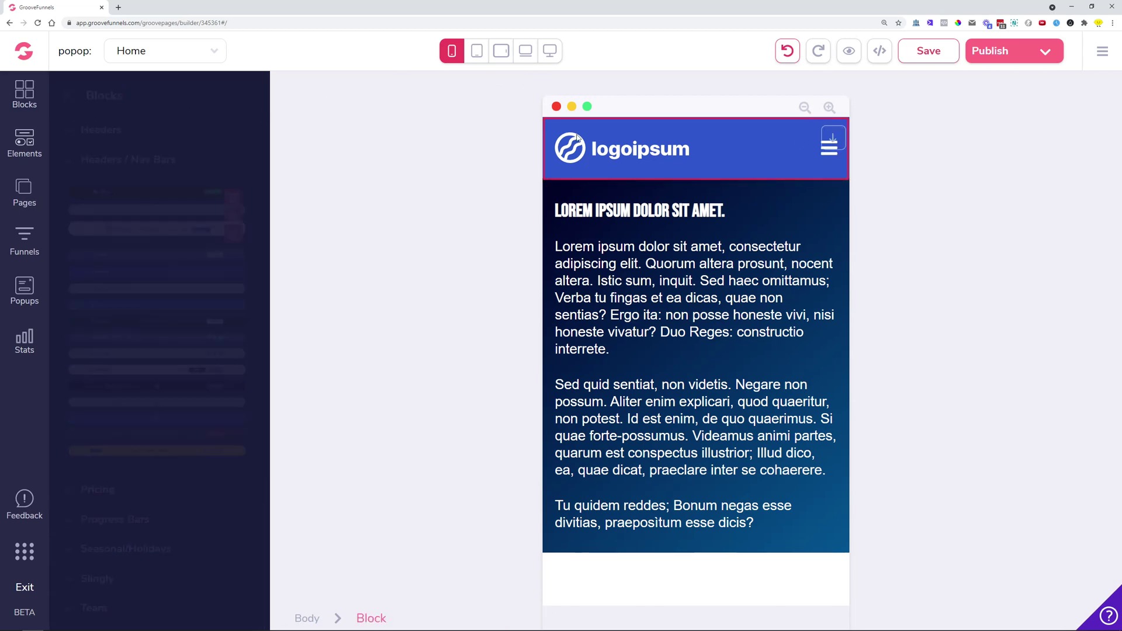
click(719, 148)
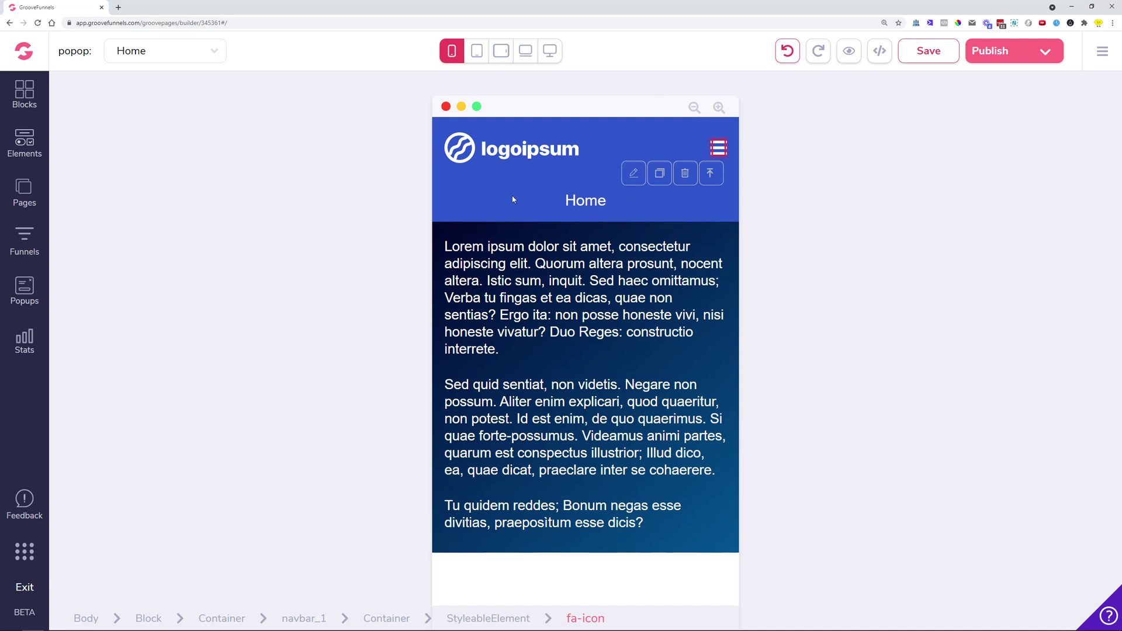
click(718, 150)
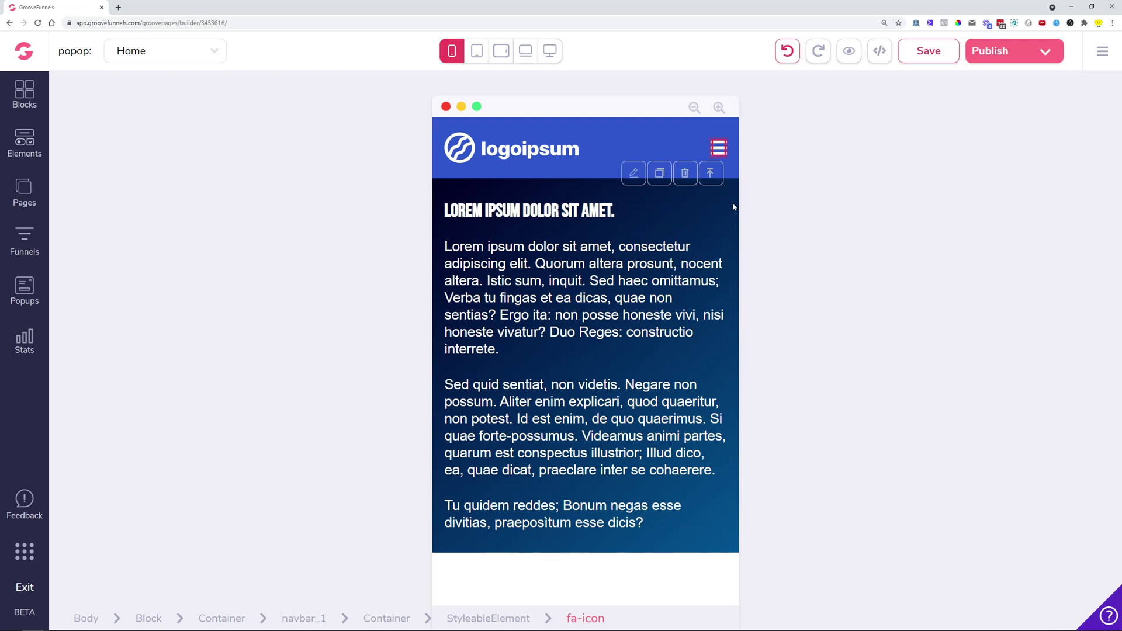
Step: Set the menu icon's text colour to white (#FFFFFF), then check the heading's settings
click(633, 172)
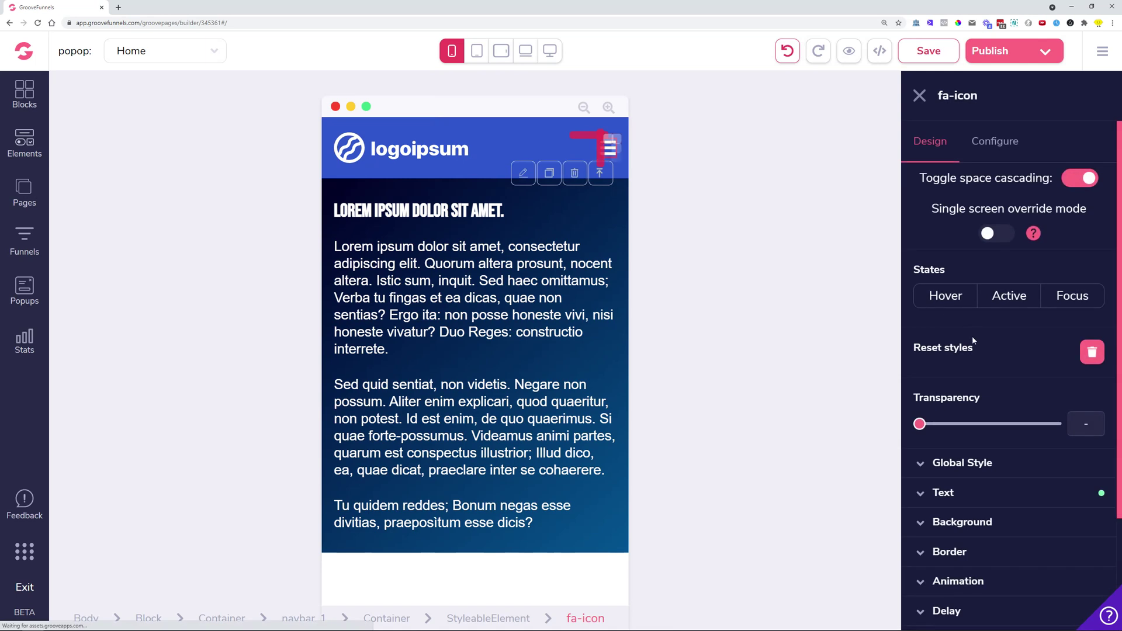
scroll(992, 407, down, 2)
click(994, 377)
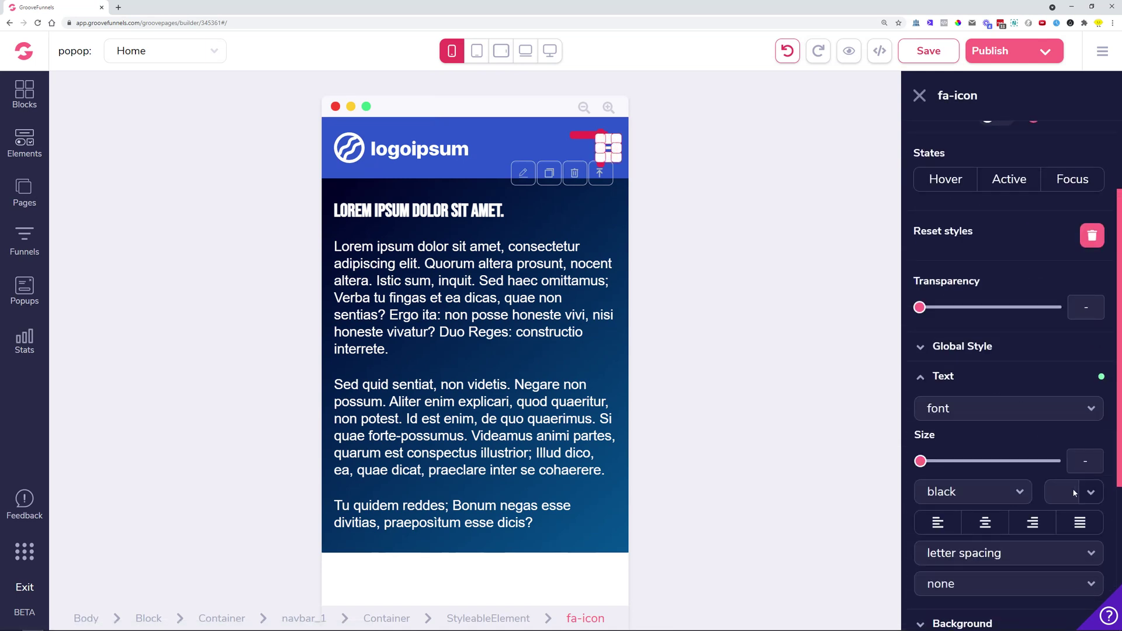
click(1078, 494)
scroll(1005, 505, down, 3)
mouse_move(996, 402)
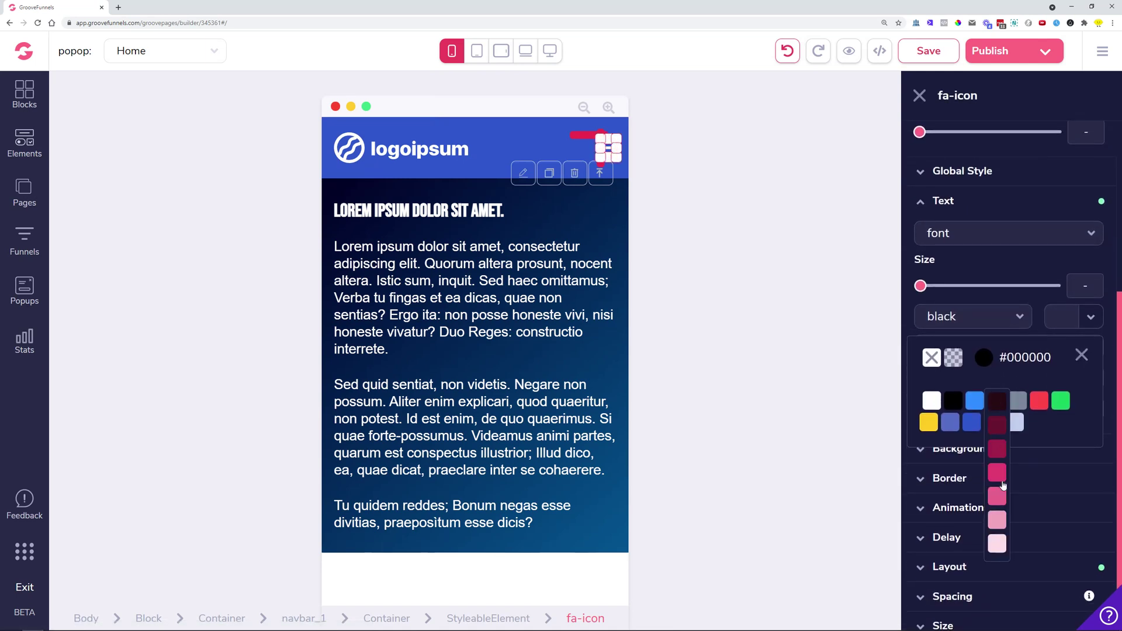
click(999, 476)
click(930, 402)
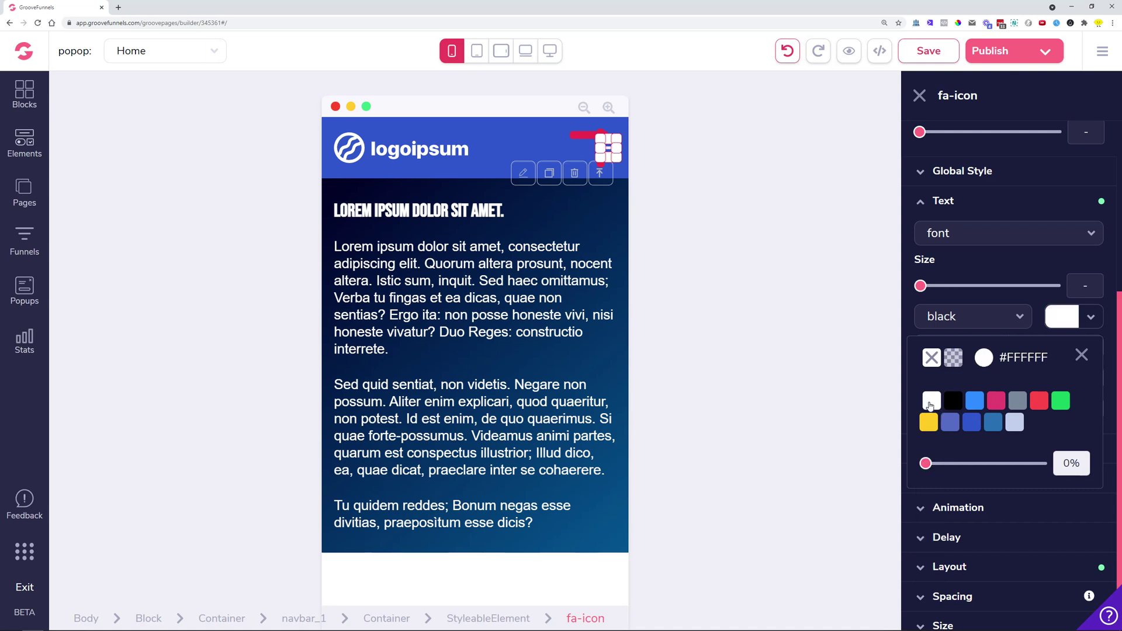
click(1081, 355)
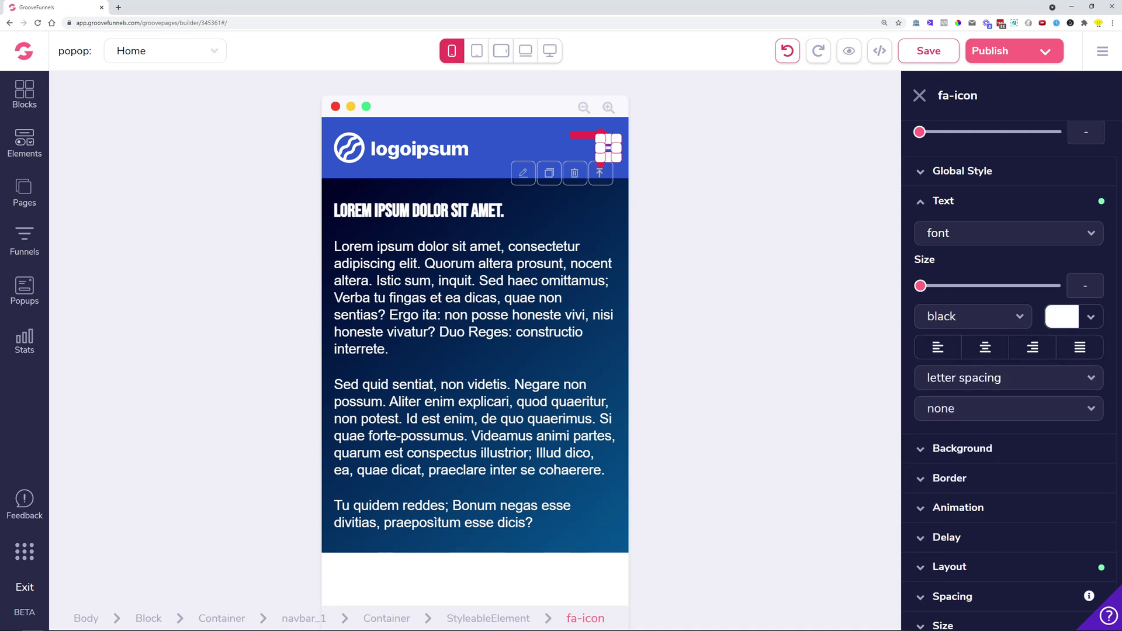
click(595, 217)
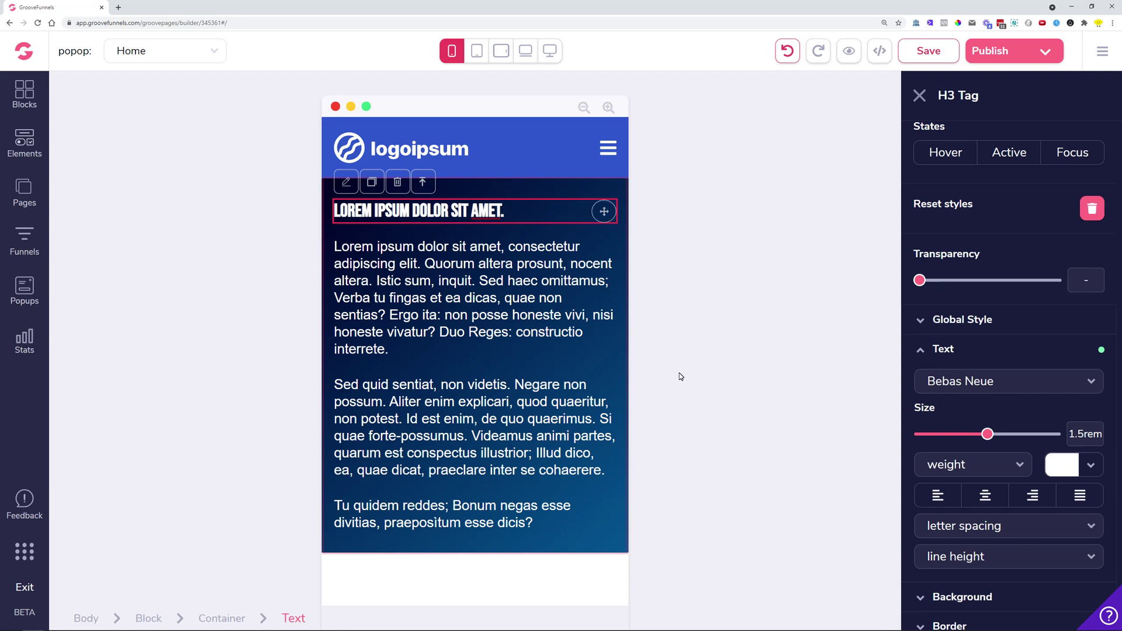
click(918, 96)
Step: Place a Solid Button below the heading and switch the preview back to desktop width
click(24, 142)
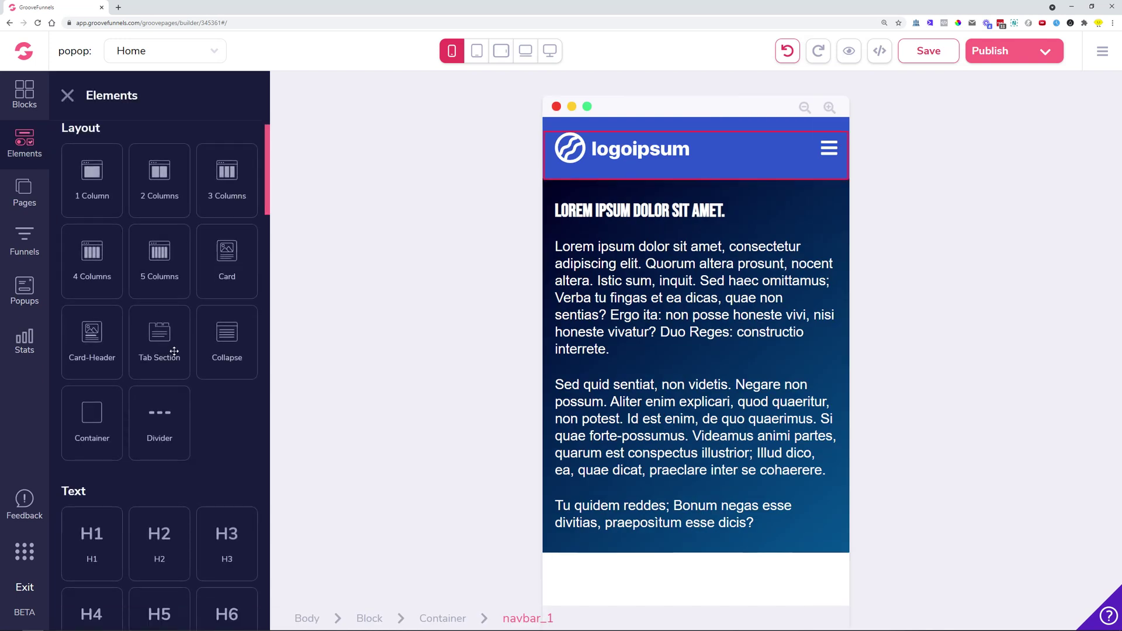
scroll(174, 352, down, 13)
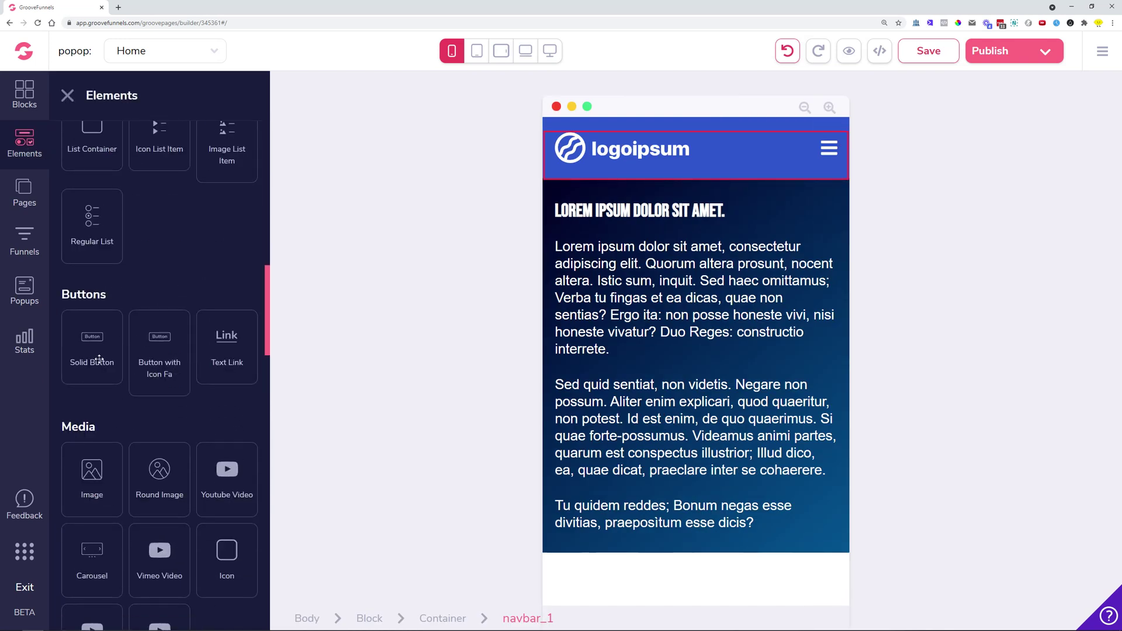
drag(99, 359, 581, 258)
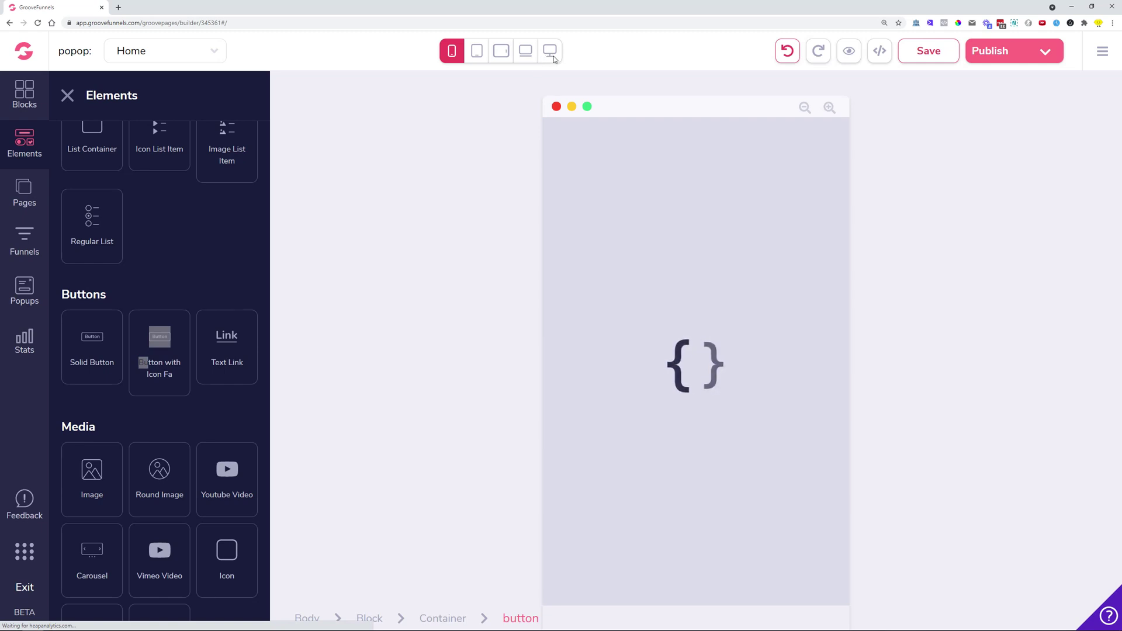
click(550, 51)
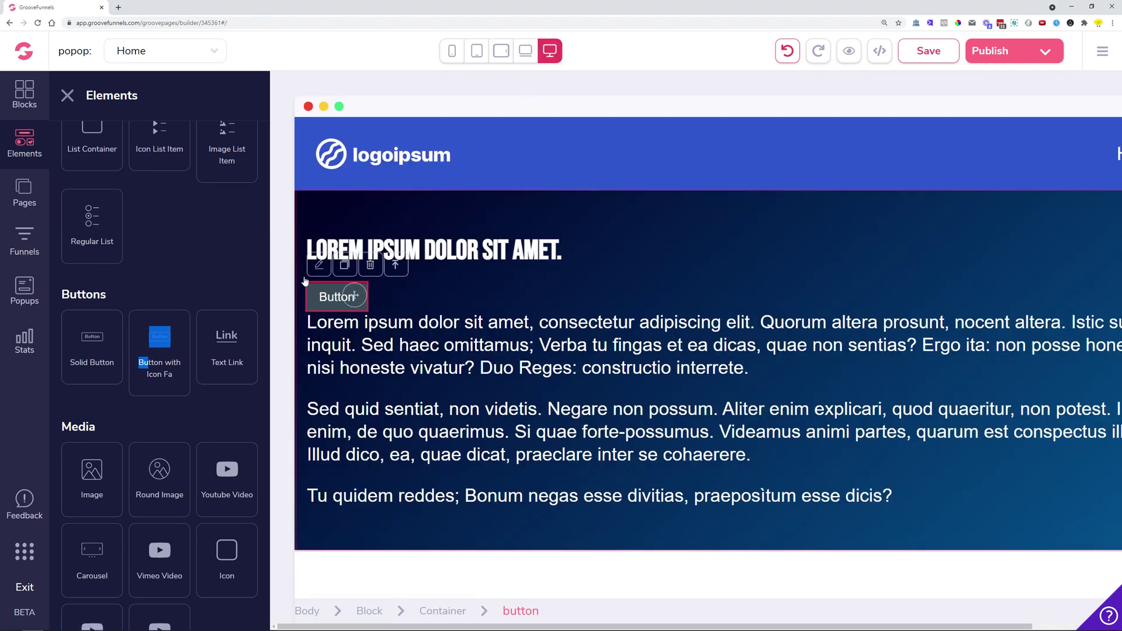
click(68, 95)
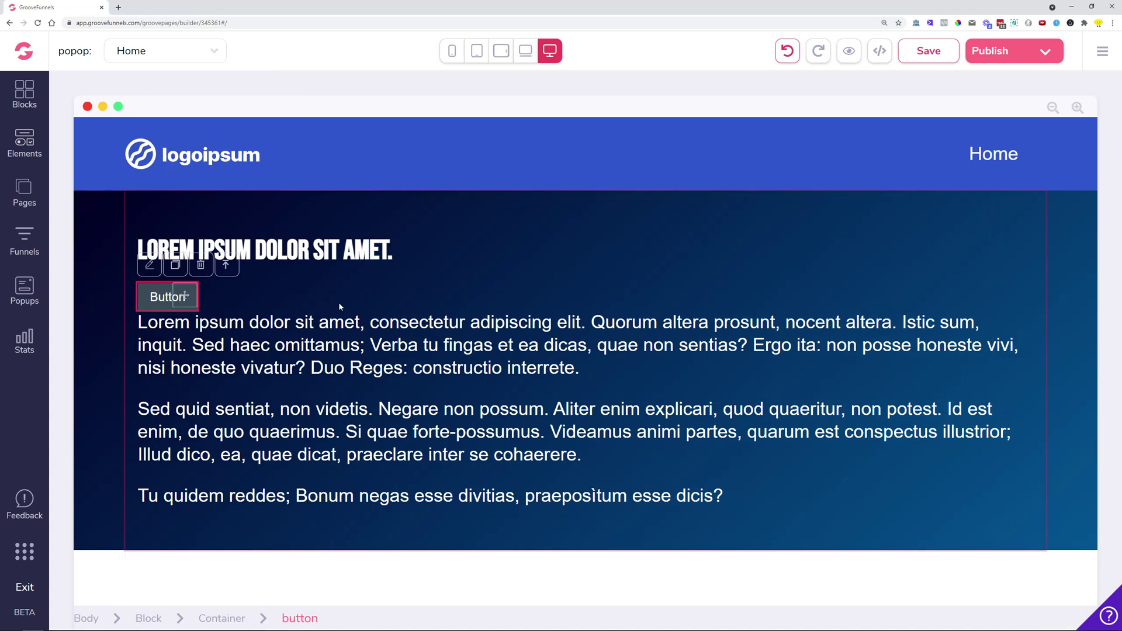
click(160, 307)
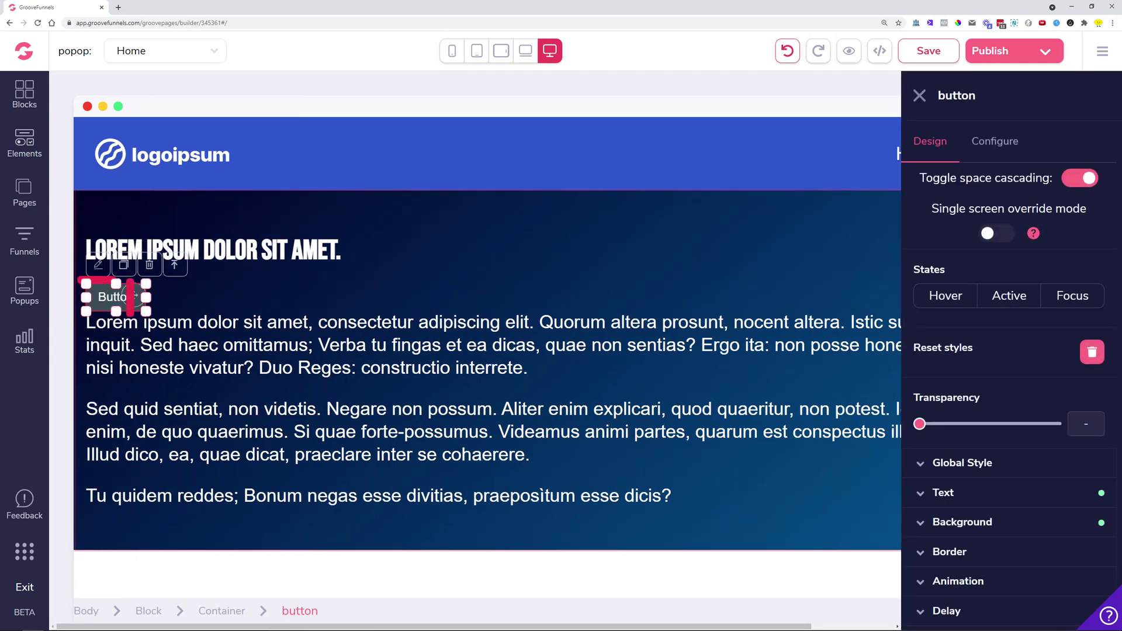
Step: Link the button to a URL containing a tel: phone number and apply the update
click(1020, 143)
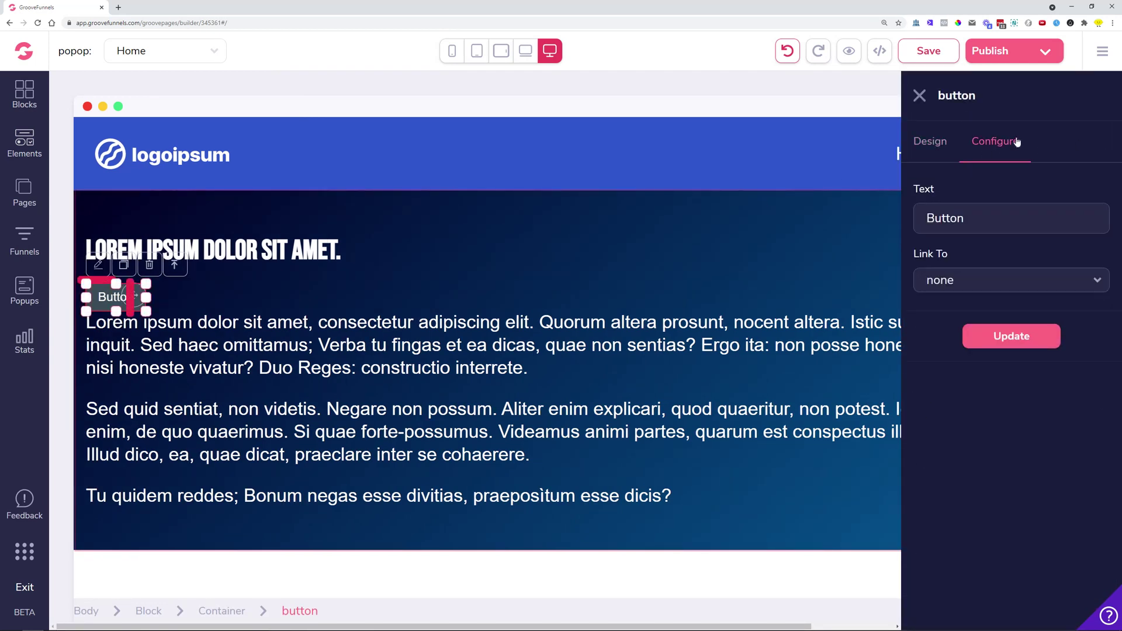
click(990, 281)
click(964, 429)
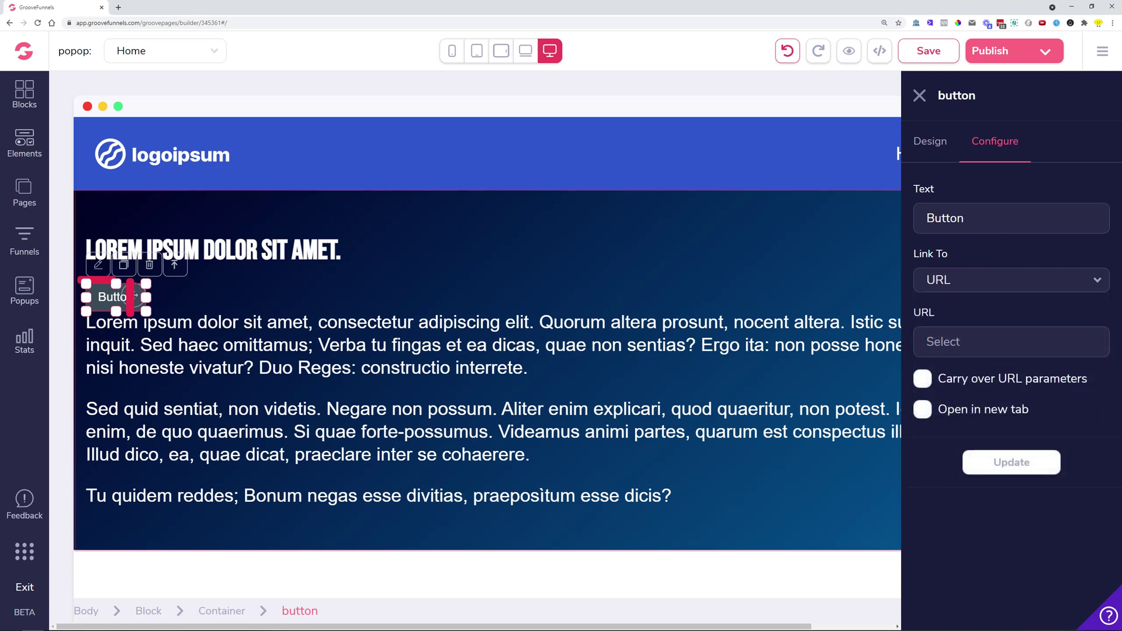
text(tel:)
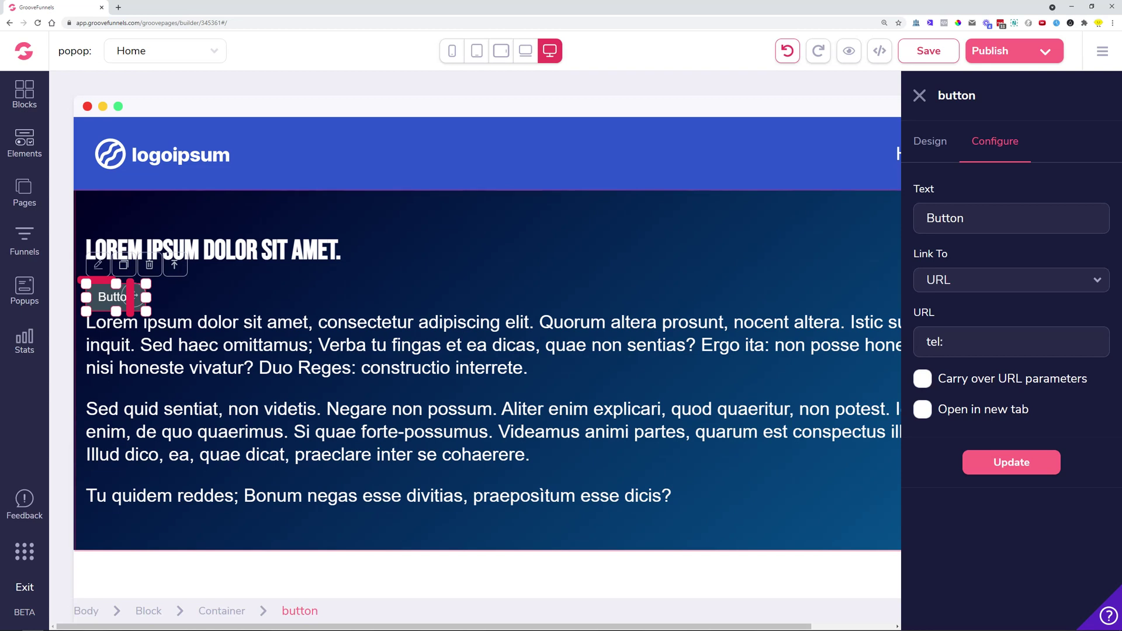
text(012456789)
click(994, 456)
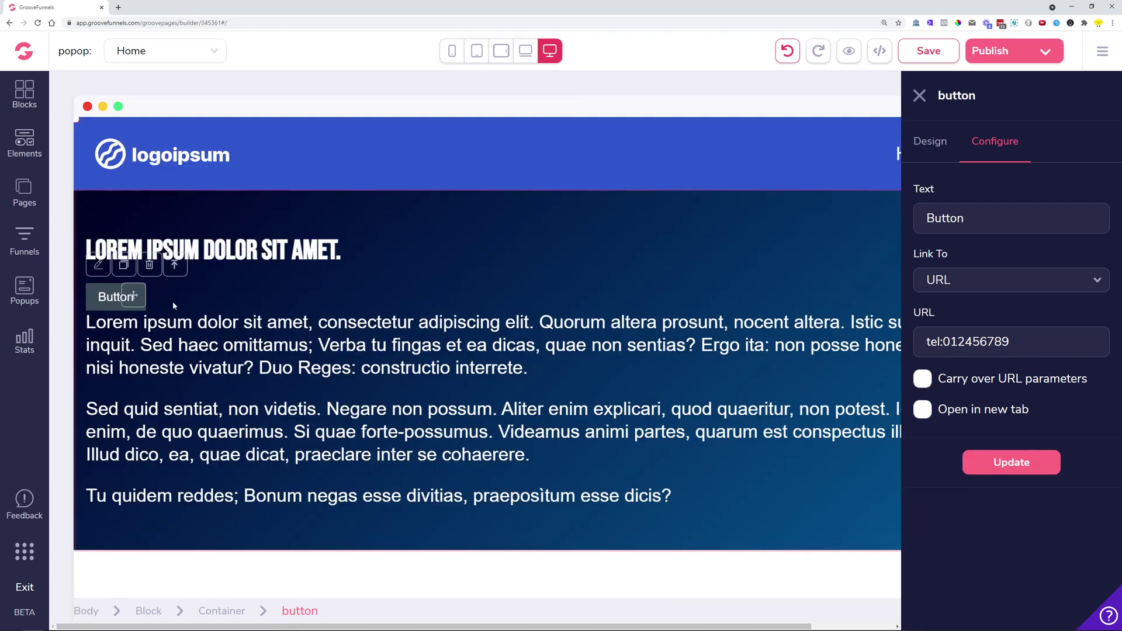
Step: Open the Home nav link's configuration and set External links to 1
click(889, 156)
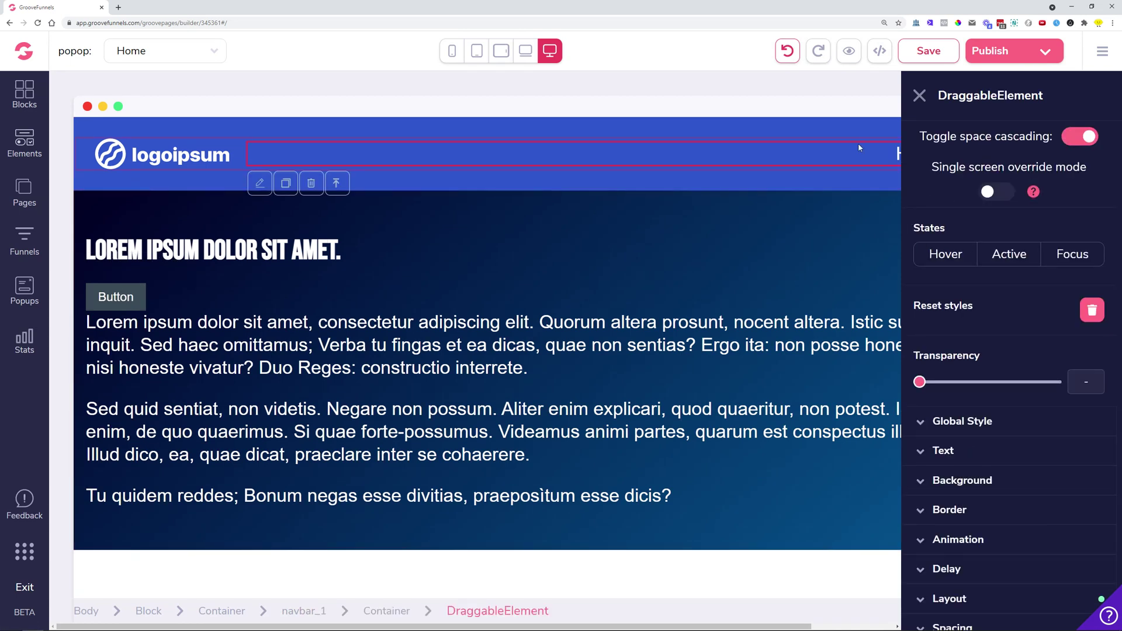
click(920, 95)
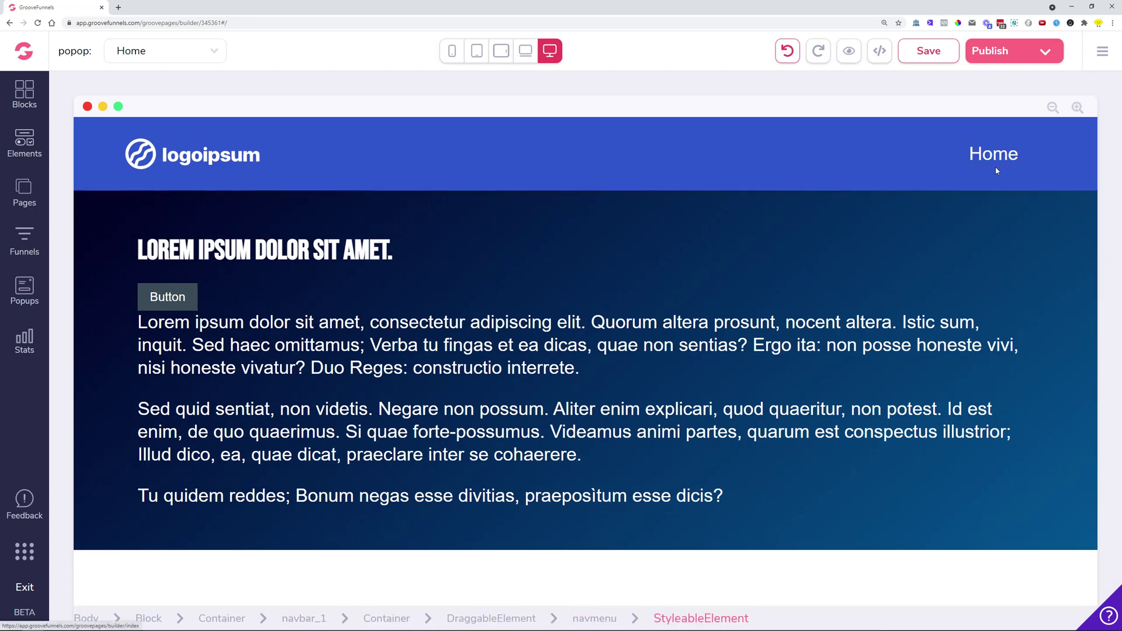
click(997, 170)
click(983, 181)
click(996, 142)
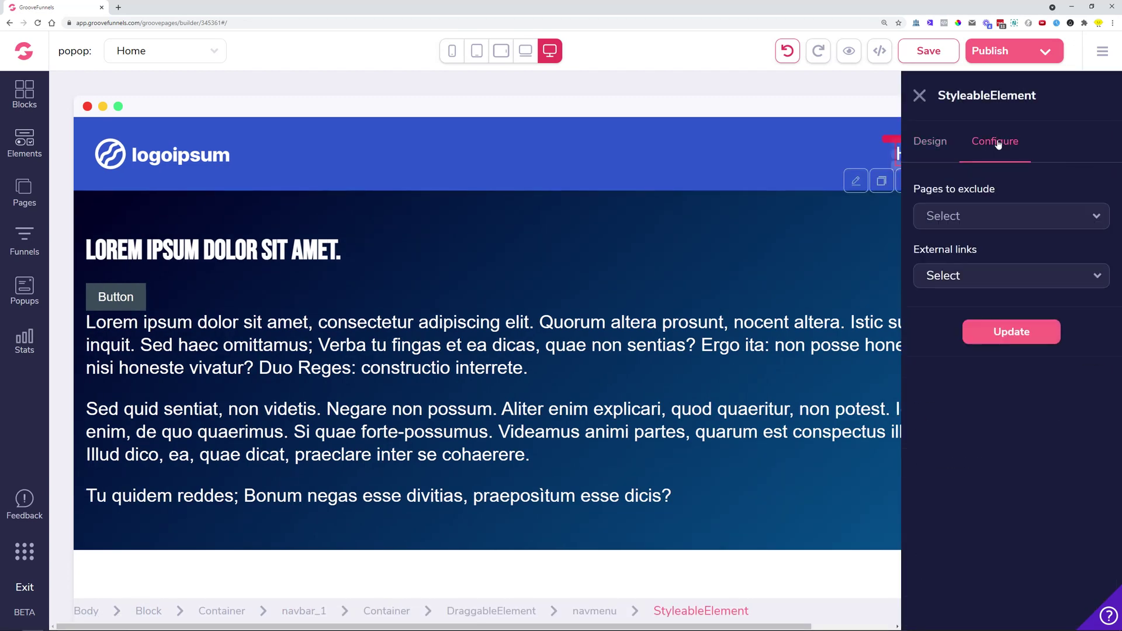
click(977, 278)
click(960, 353)
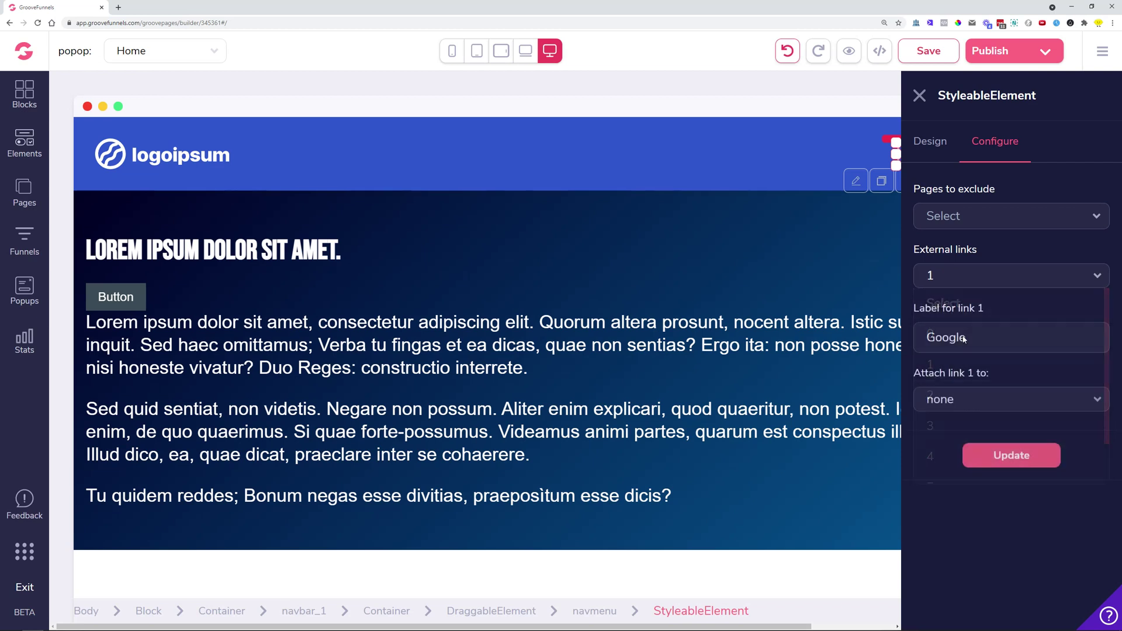
Step: Label the external link 'Call us', point it to a tel: phone-number URL, and apply
drag(965, 338, 927, 337)
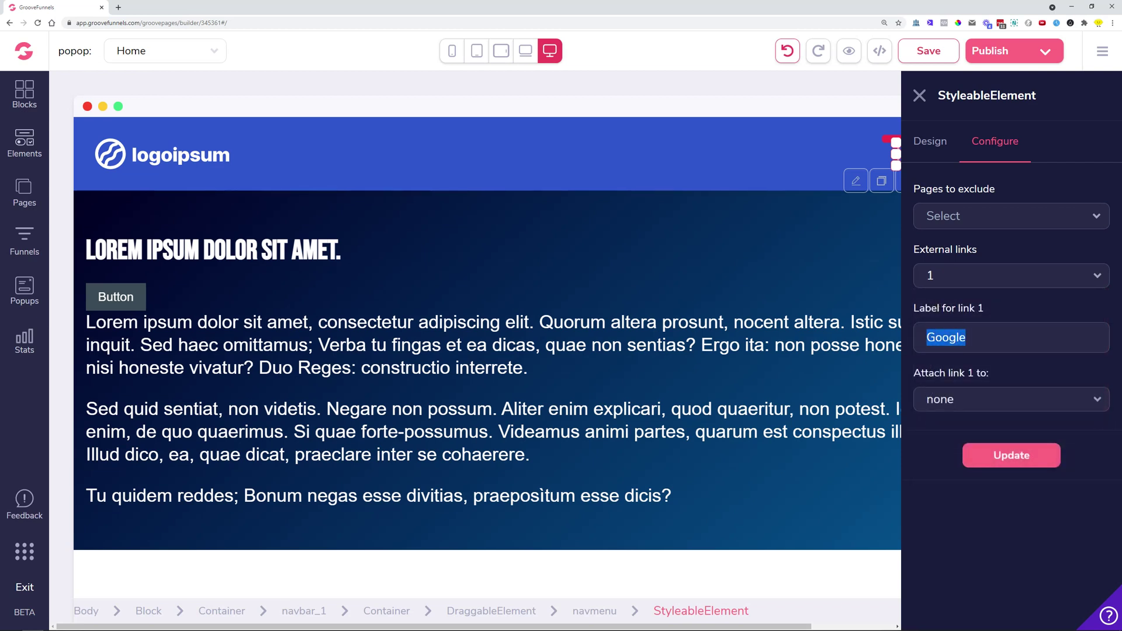
text(Call us)
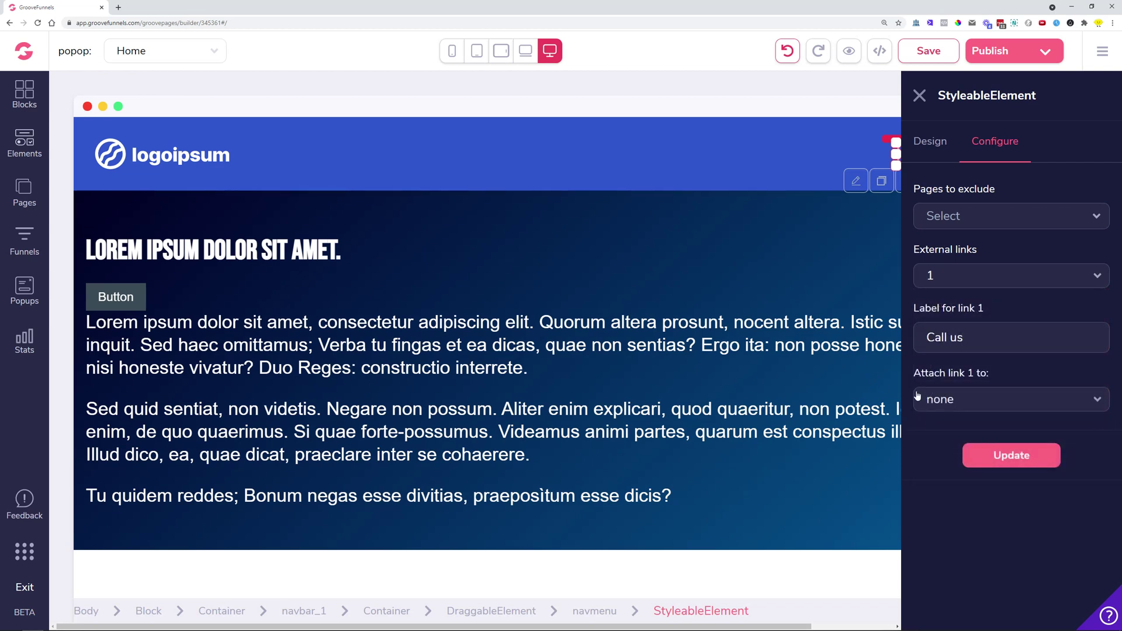
click(917, 395)
click(937, 546)
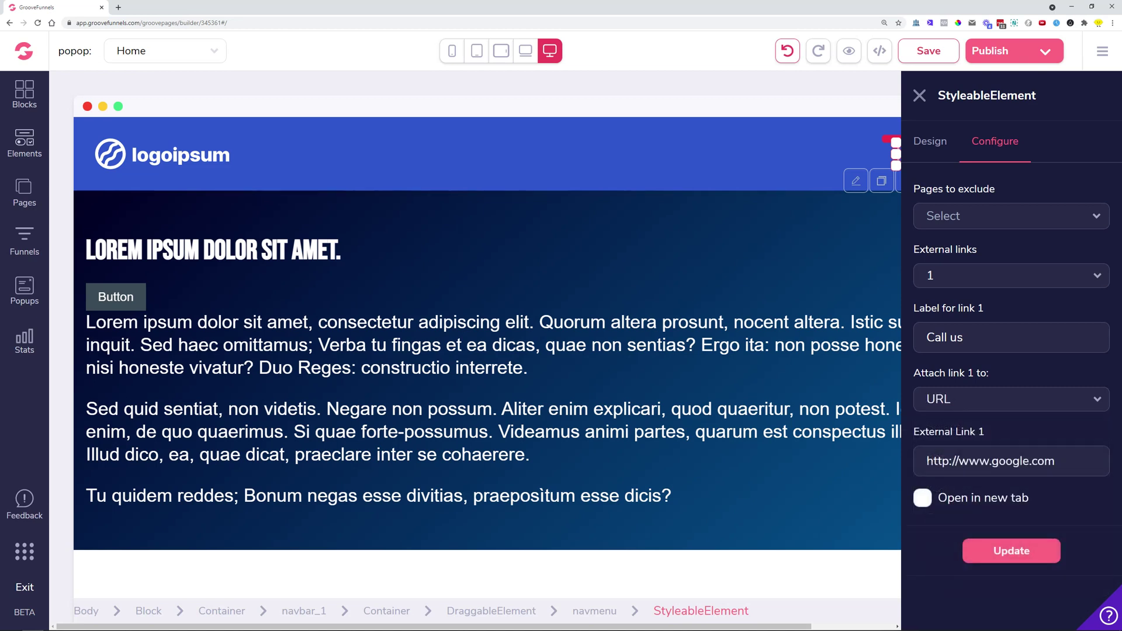
triple_click(973, 461)
text(tel:)
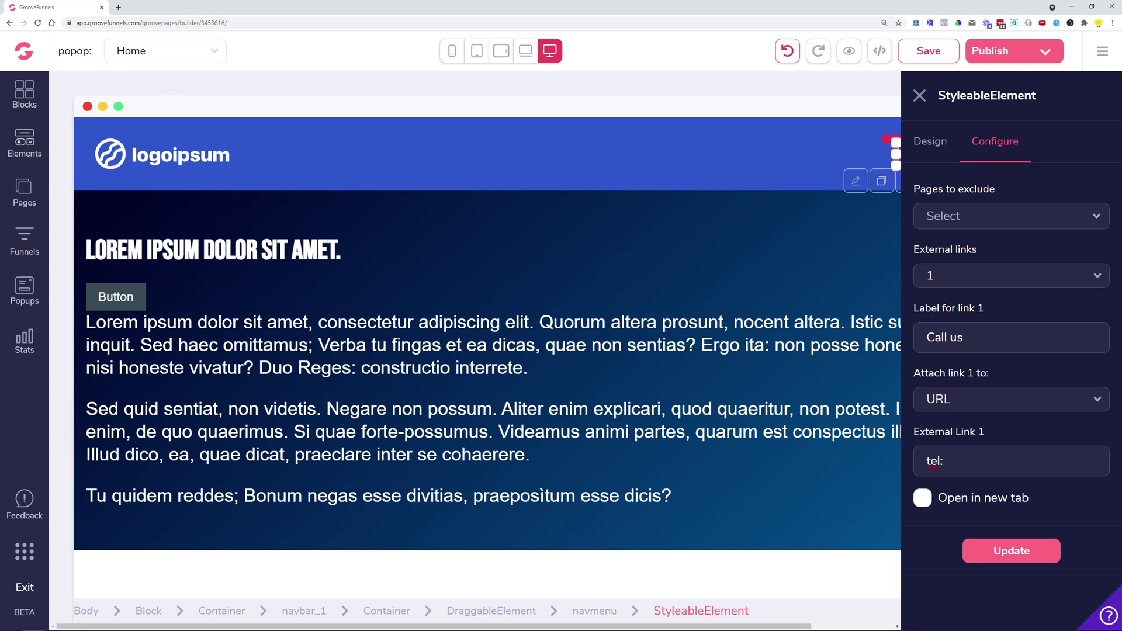
text(0123456789)
click(1012, 549)
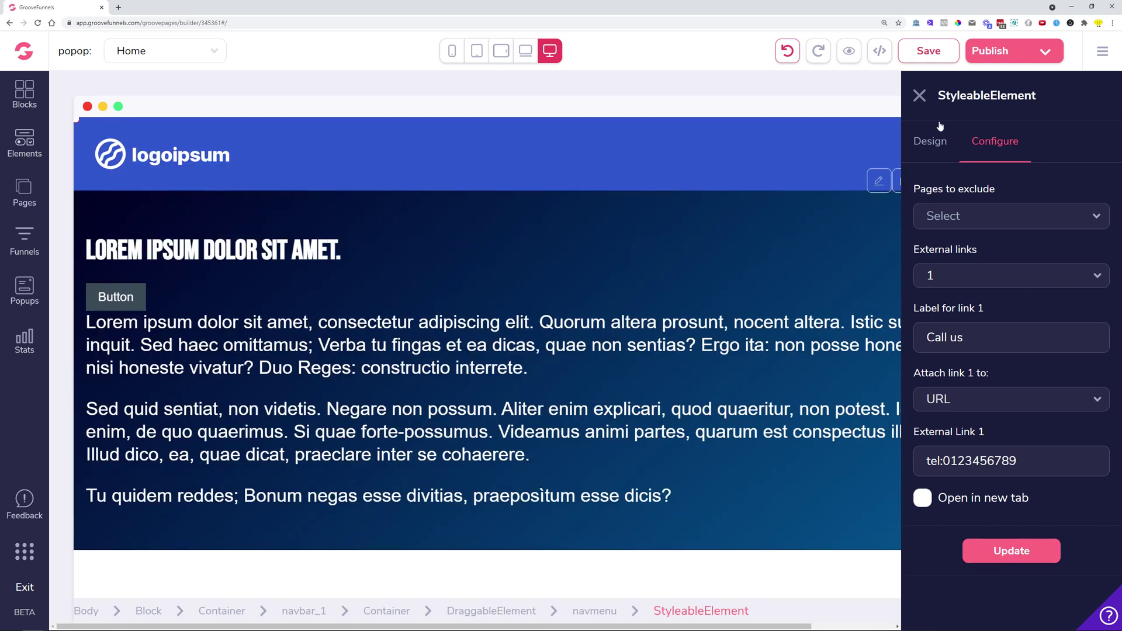
click(920, 96)
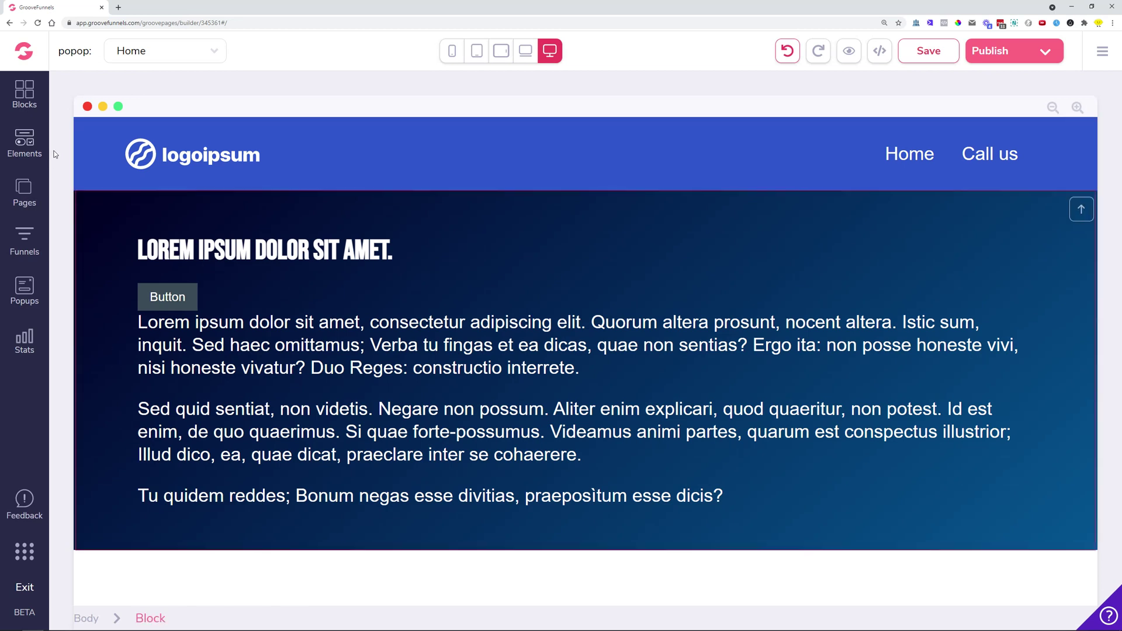
Step: Drag the green GroovePages opt-in block from the Forms category onto the page above the heading section
click(25, 94)
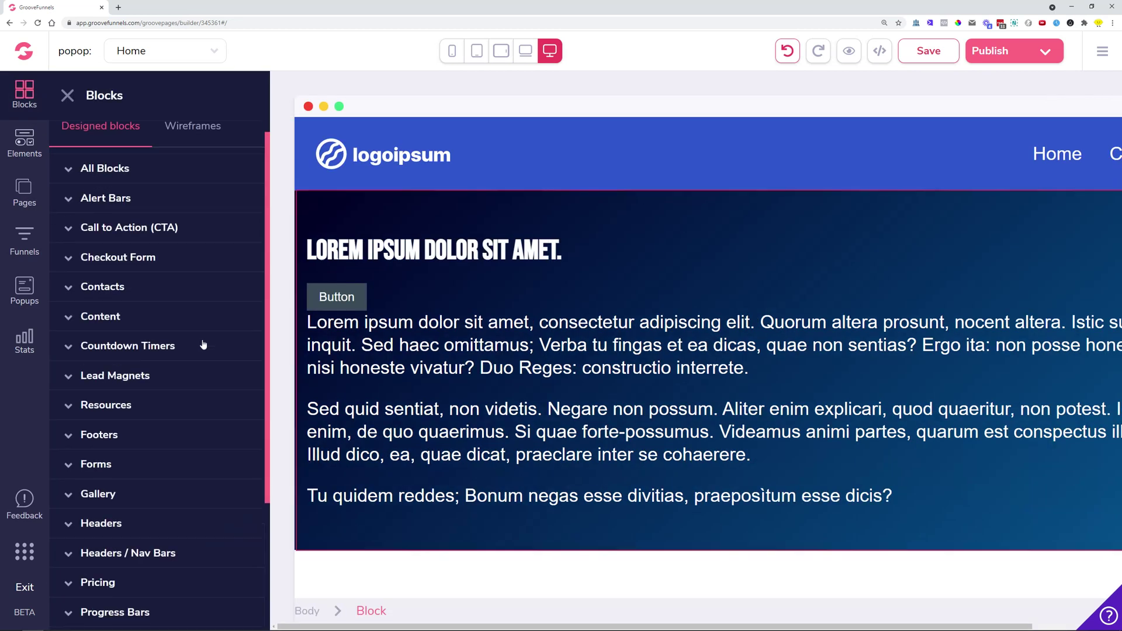
scroll(169, 318, down, 3)
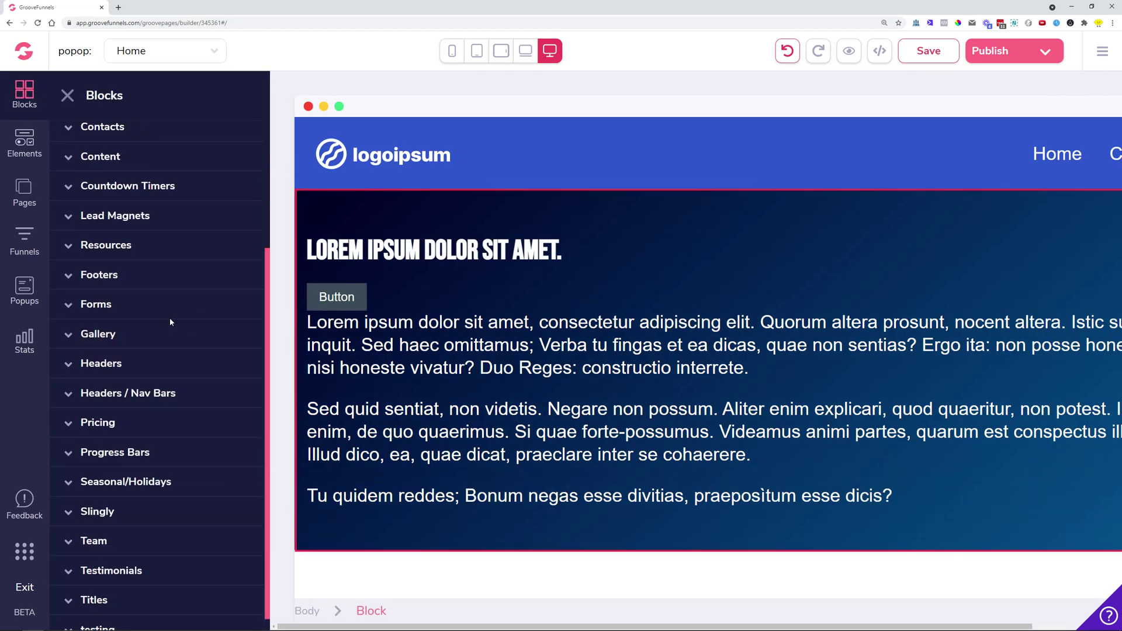
click(121, 305)
scroll(156, 409, down, 1)
scroll(153, 432, down, 4)
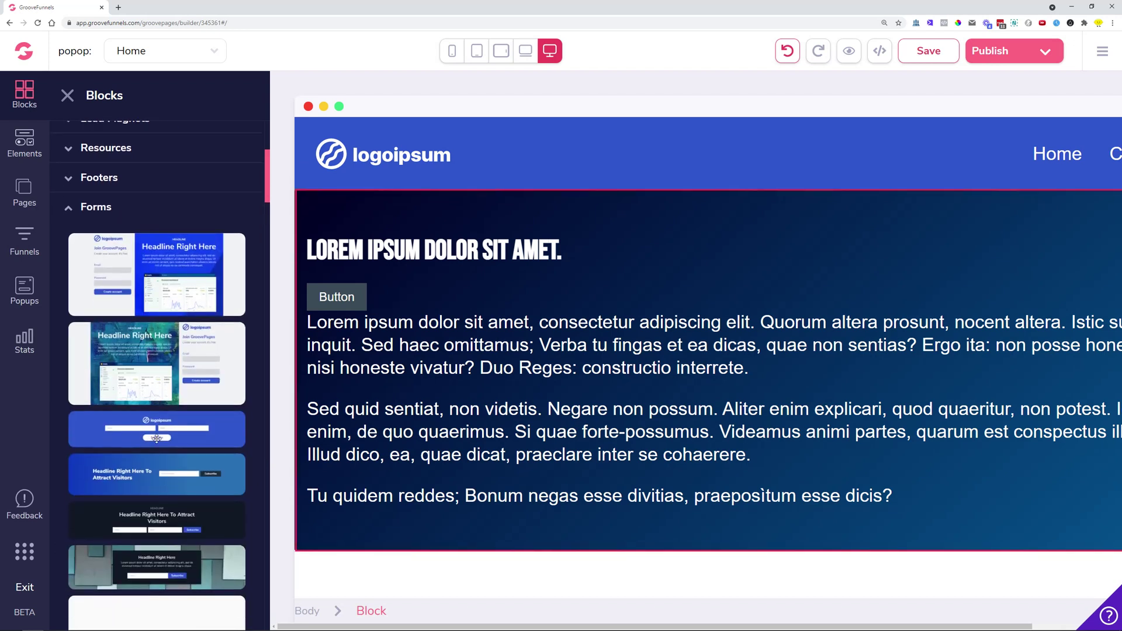
scroll(146, 459, down, 2)
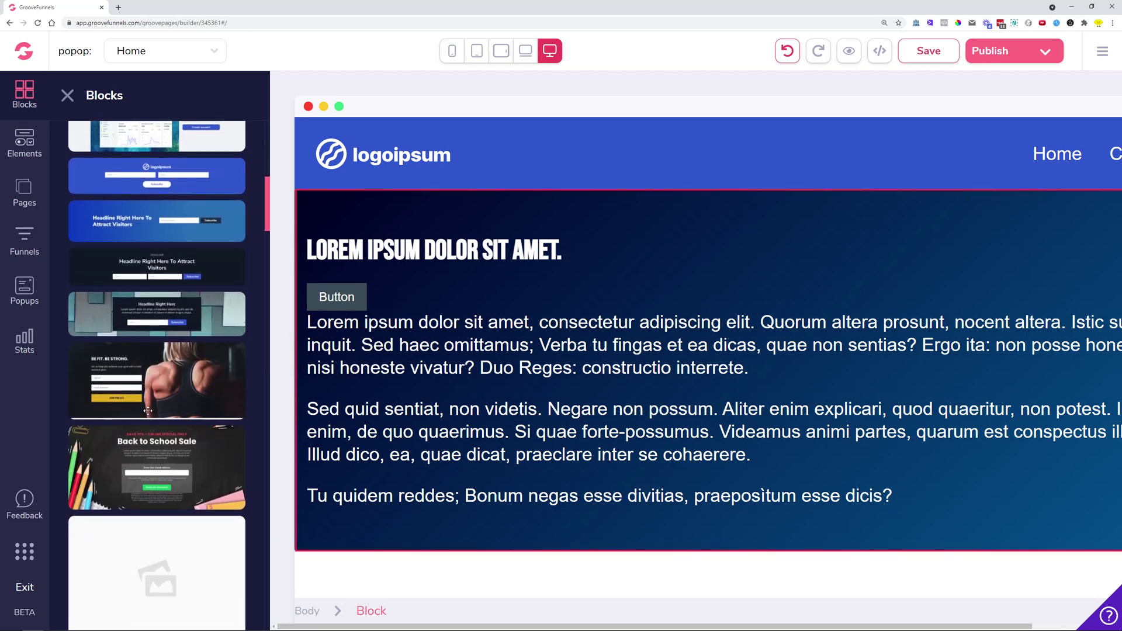
scroll(146, 379, down, 4)
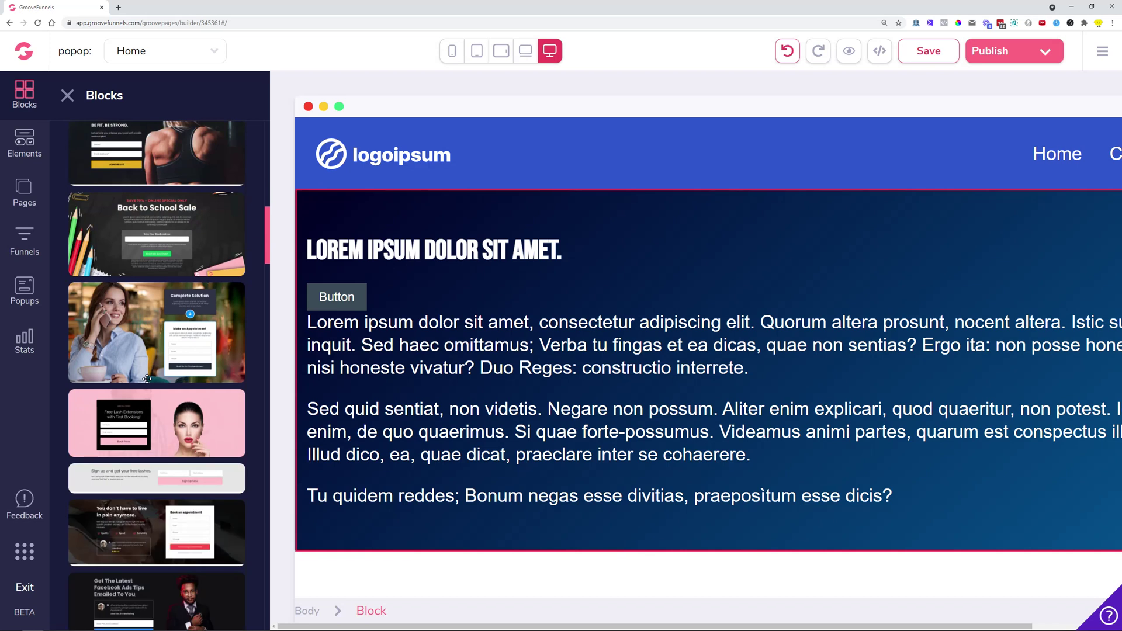
scroll(146, 378, down, 7)
scroll(147, 379, down, 4)
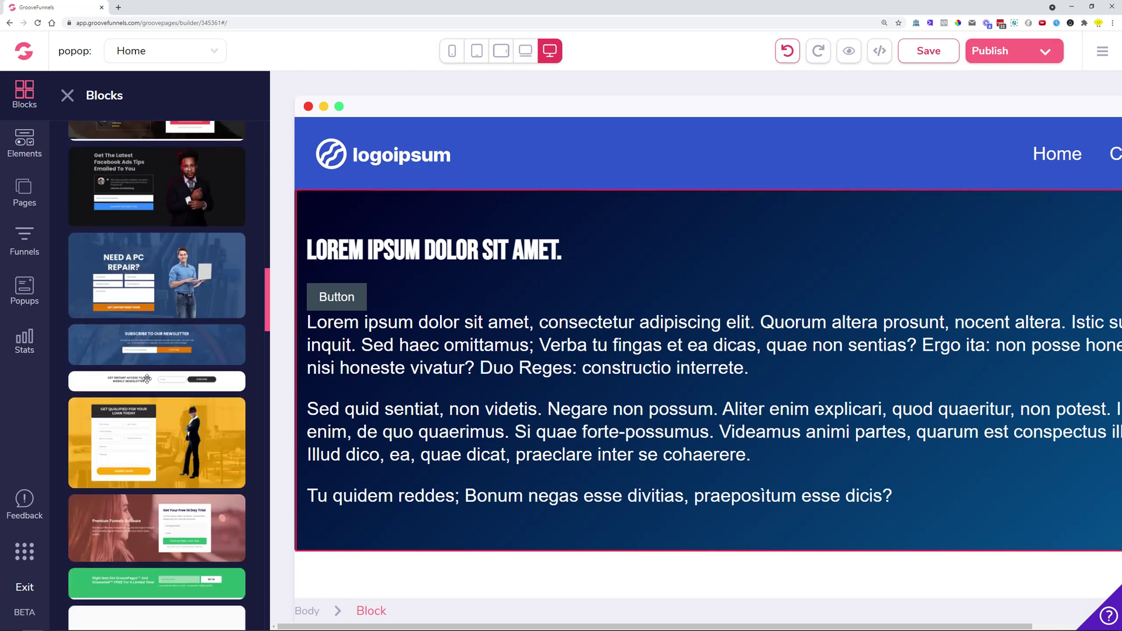
drag(155, 362, 613, 292)
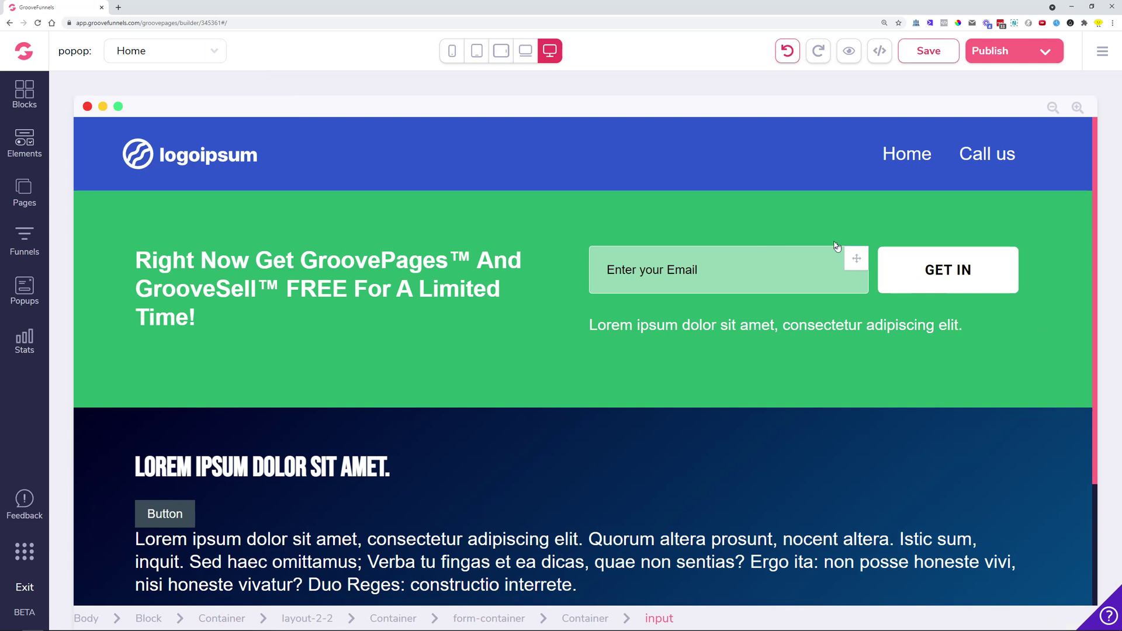
Step: Set the opt-in form's email field text colour to the white swatch (#FFFFFF)
click(608, 270)
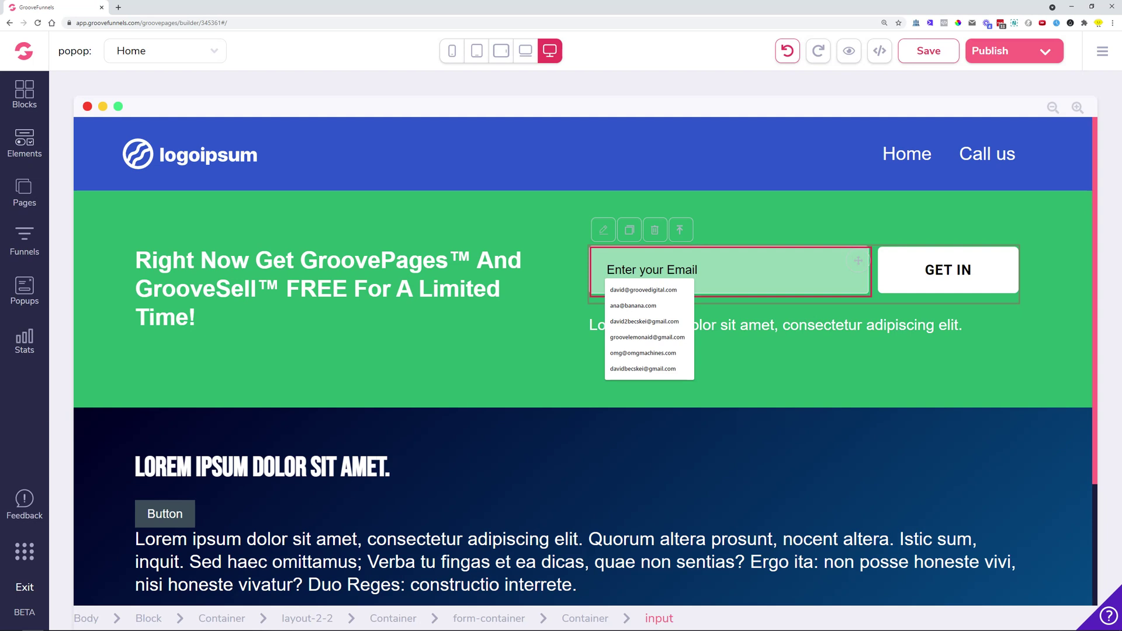
click(603, 229)
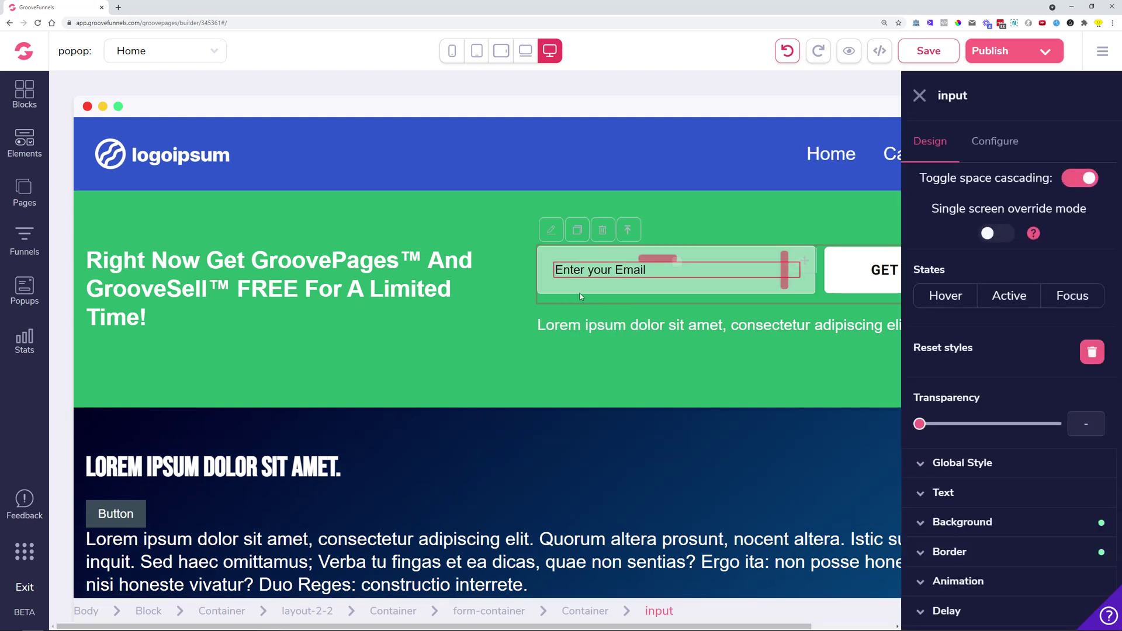
scroll(956, 365, down, 3)
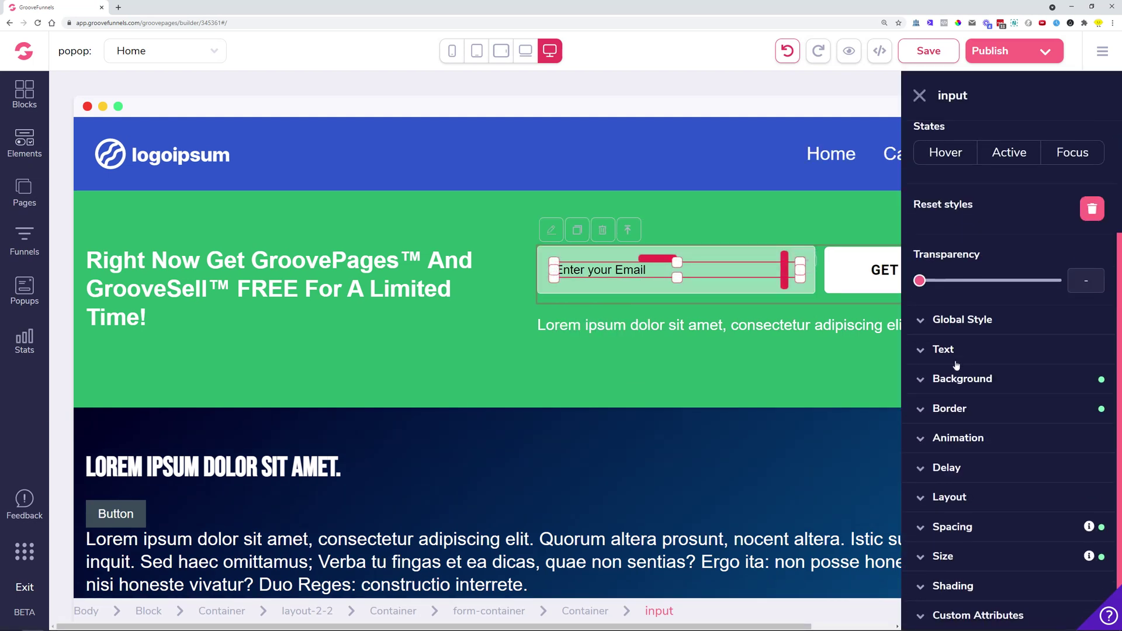
click(955, 362)
click(1078, 409)
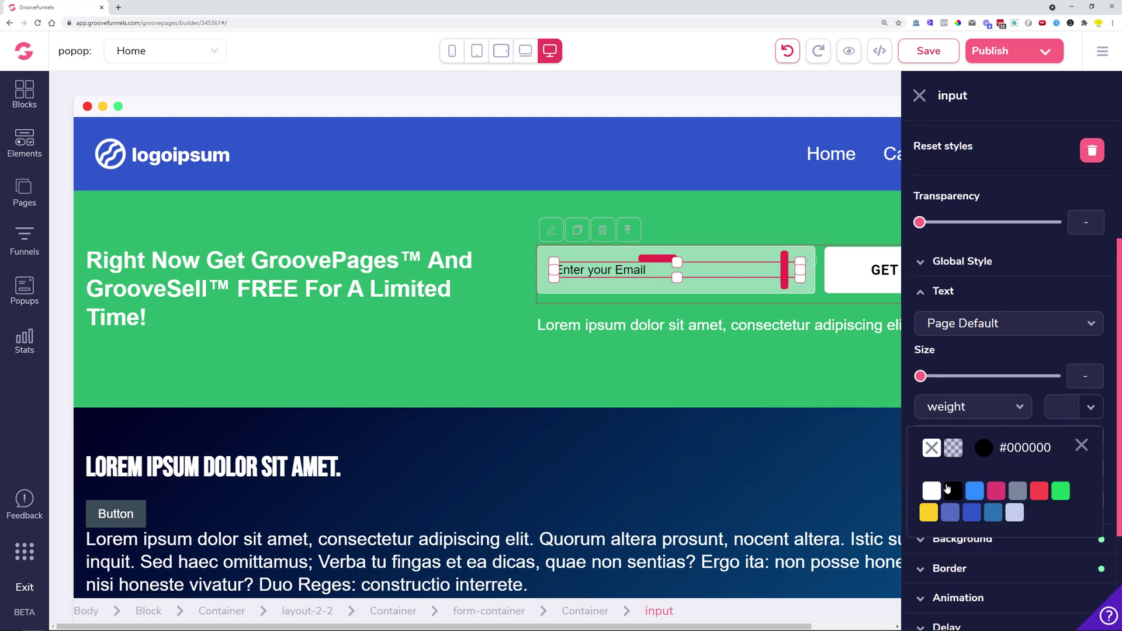
click(931, 491)
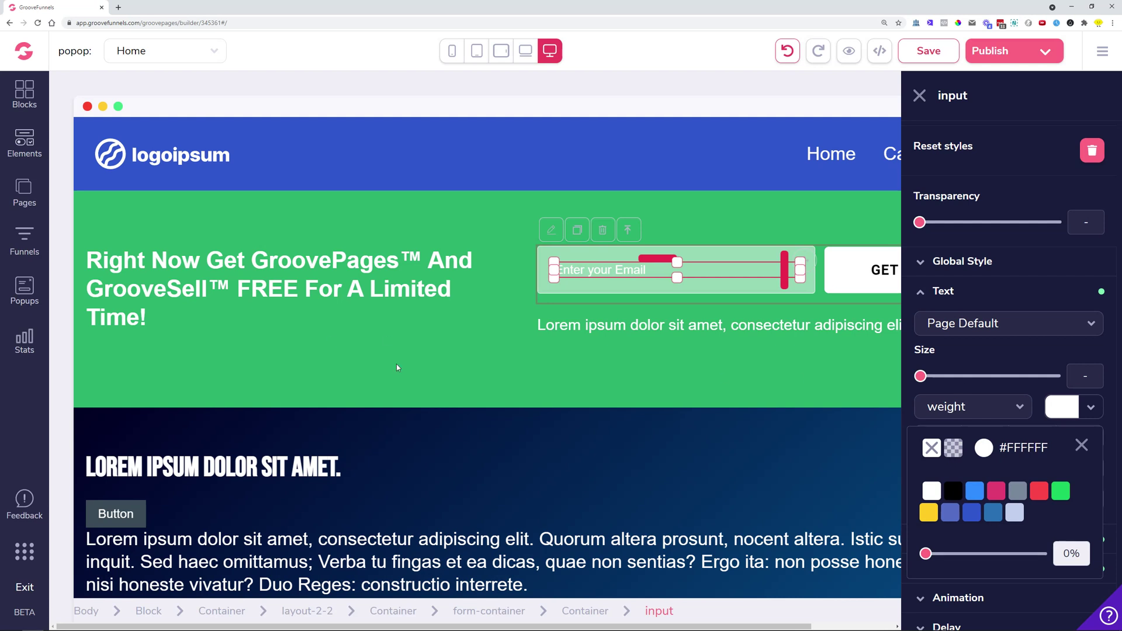
scroll(401, 368, down, 3)
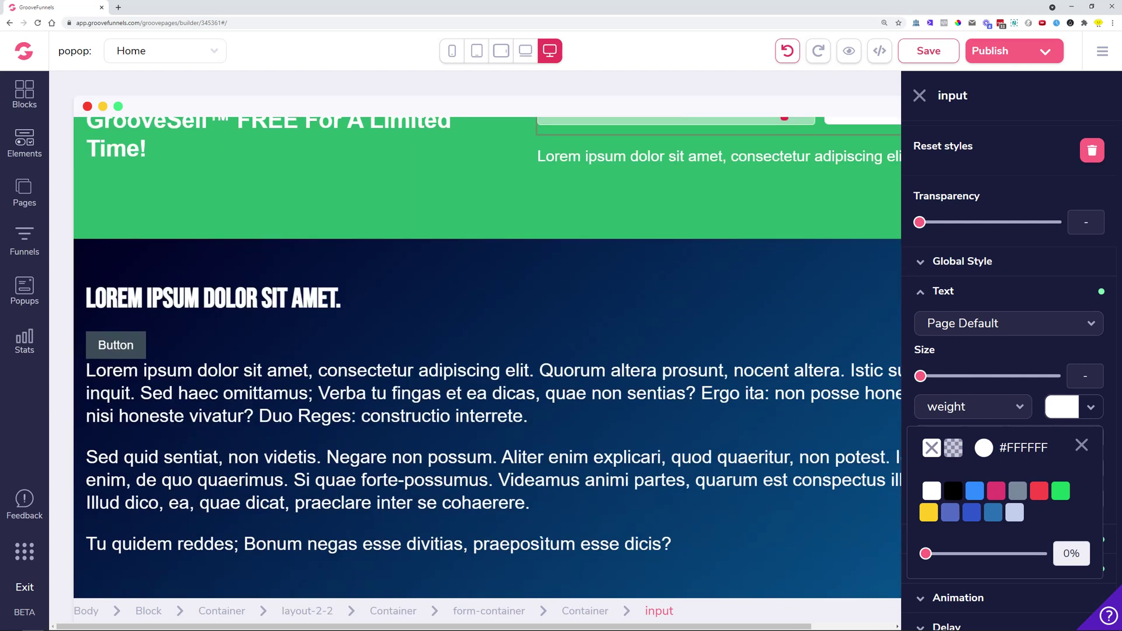
click(304, 393)
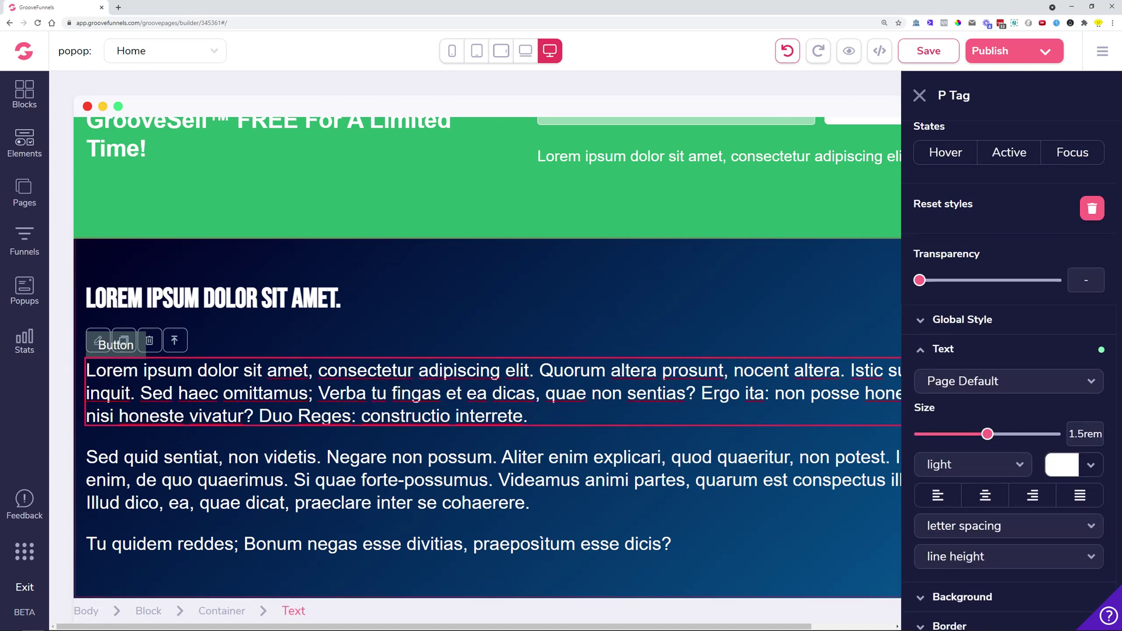
Step: Break the first body paragraph just before 'Ergo ita' into a separate paragraph
click(920, 96)
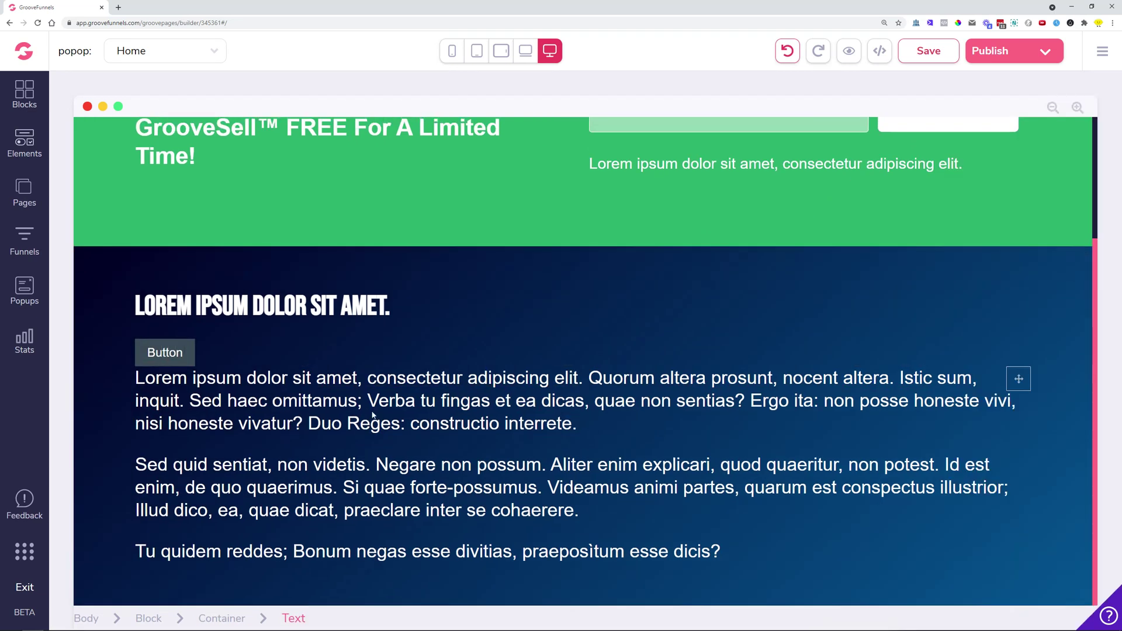
click(372, 414)
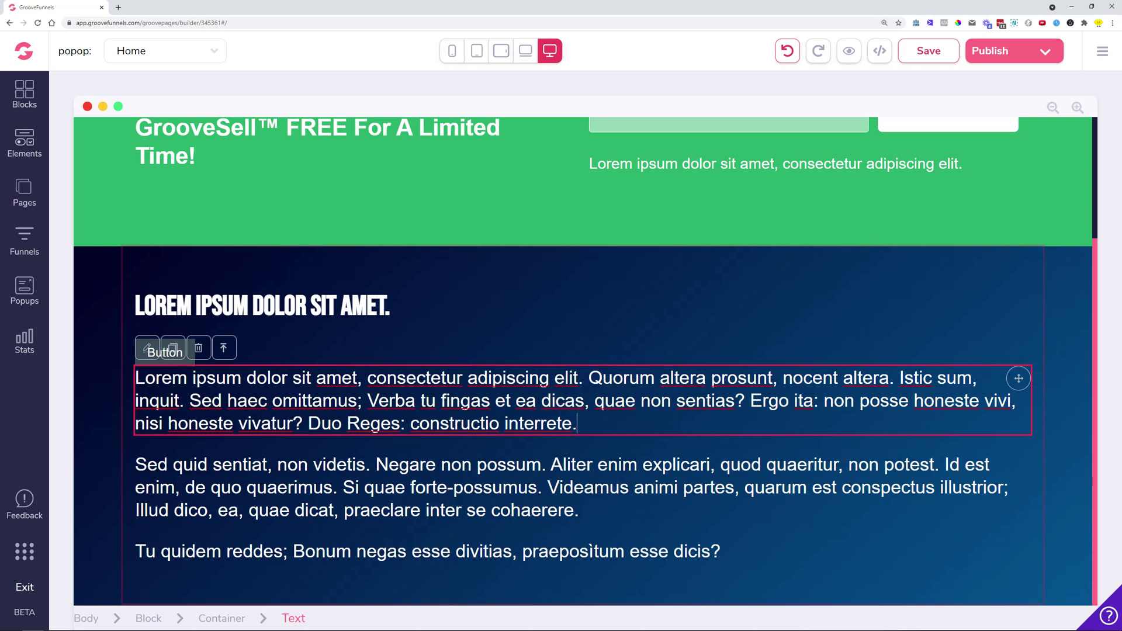
click(749, 401)
key(Return)
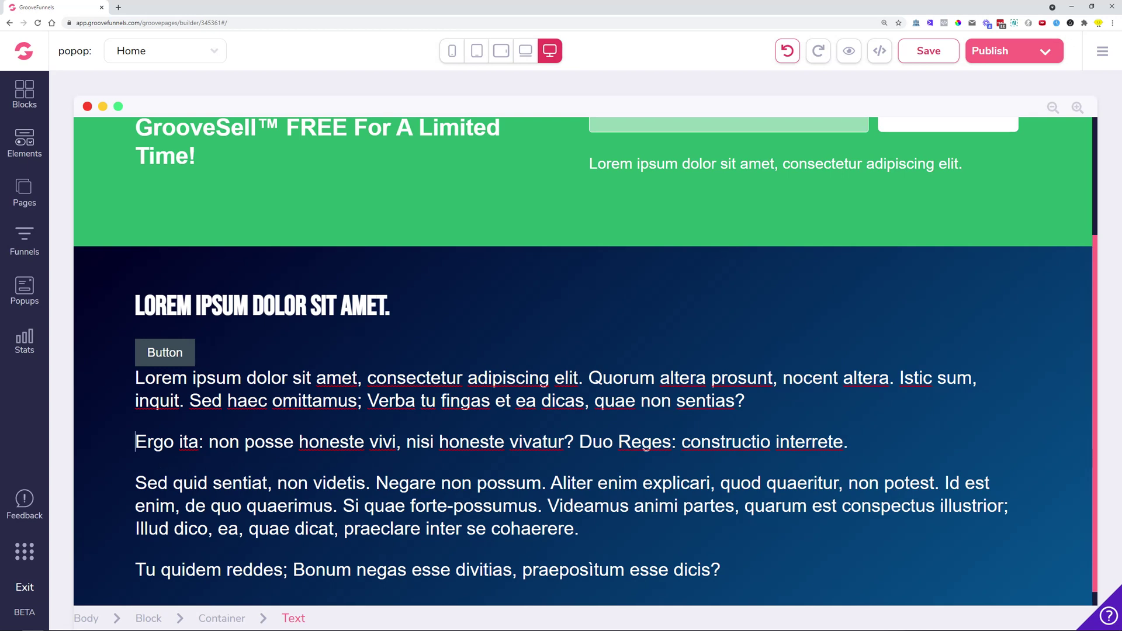
click(331, 470)
click(503, 305)
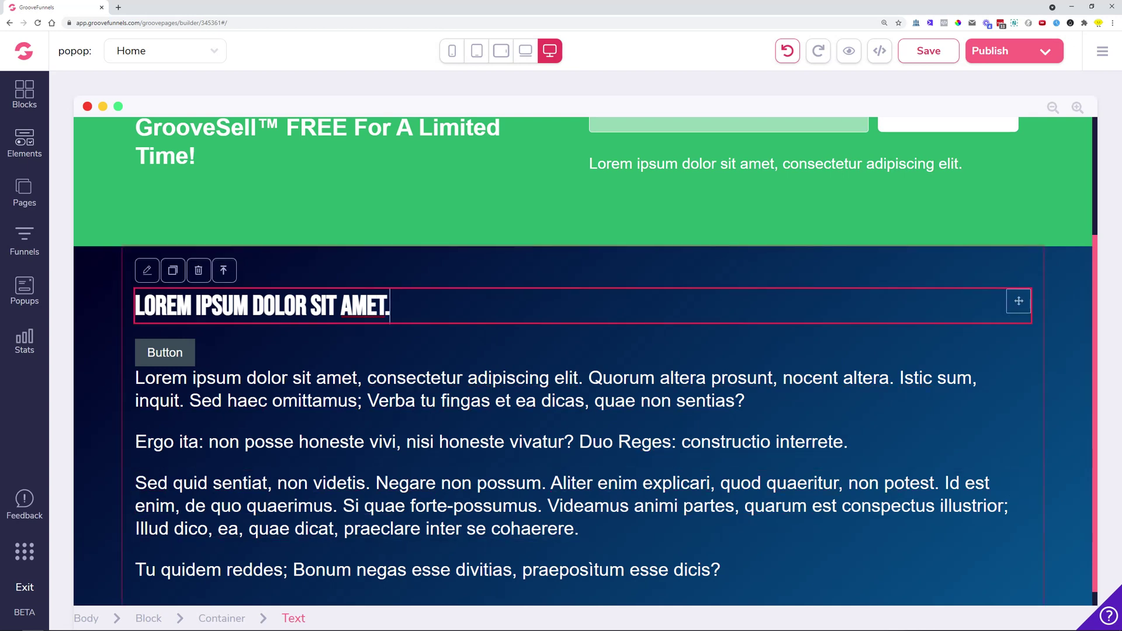
click(502, 426)
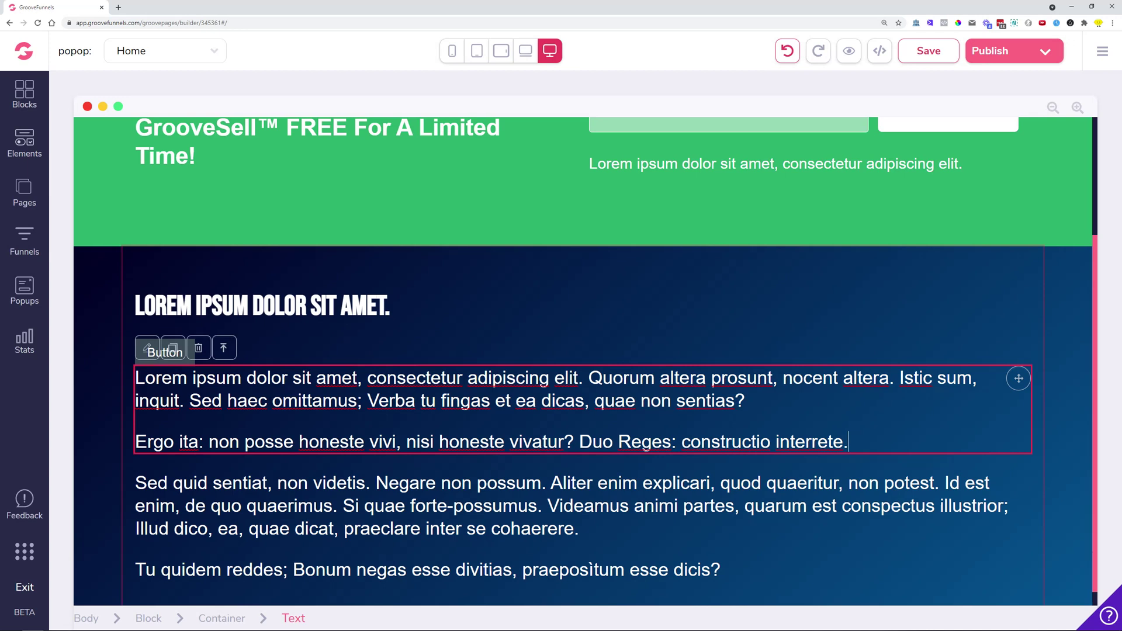
Step: Append 'Now I will click the Shift + Enter', a line break, then 'Typing the text'
text(N)
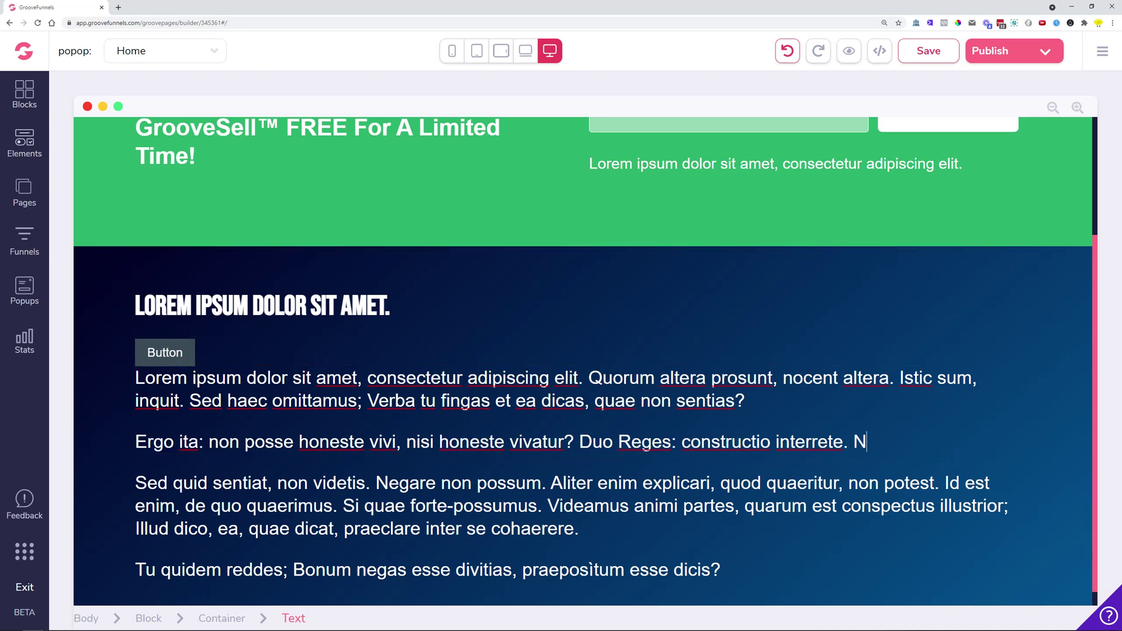
text(ow I will click)
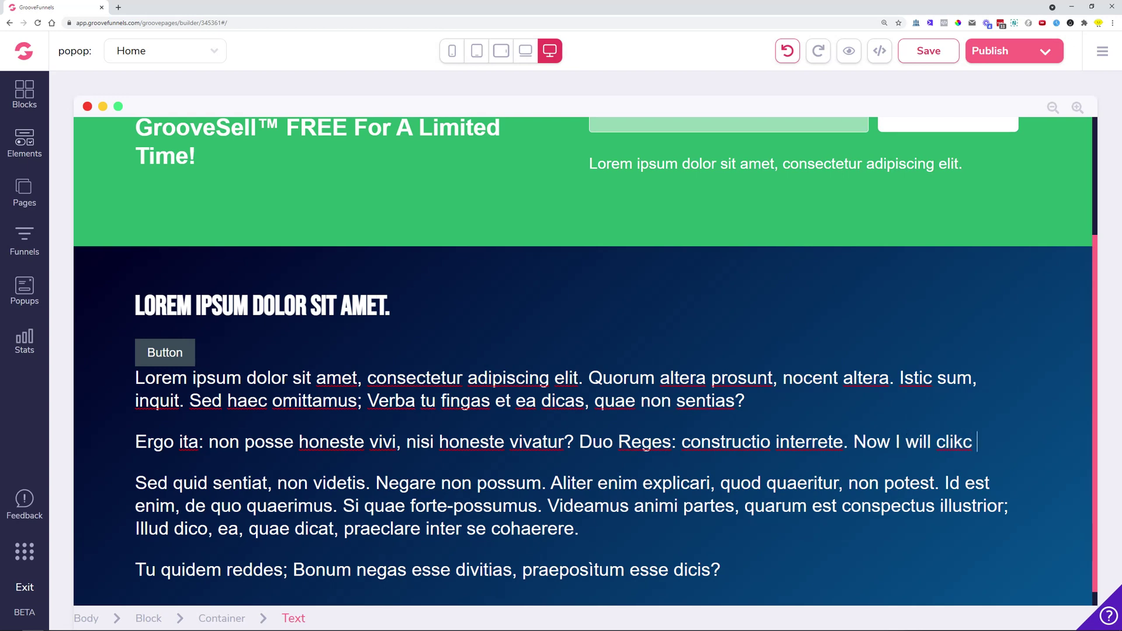
key(BackSpace)
key(BackSpace)
text(ck the Shift +)
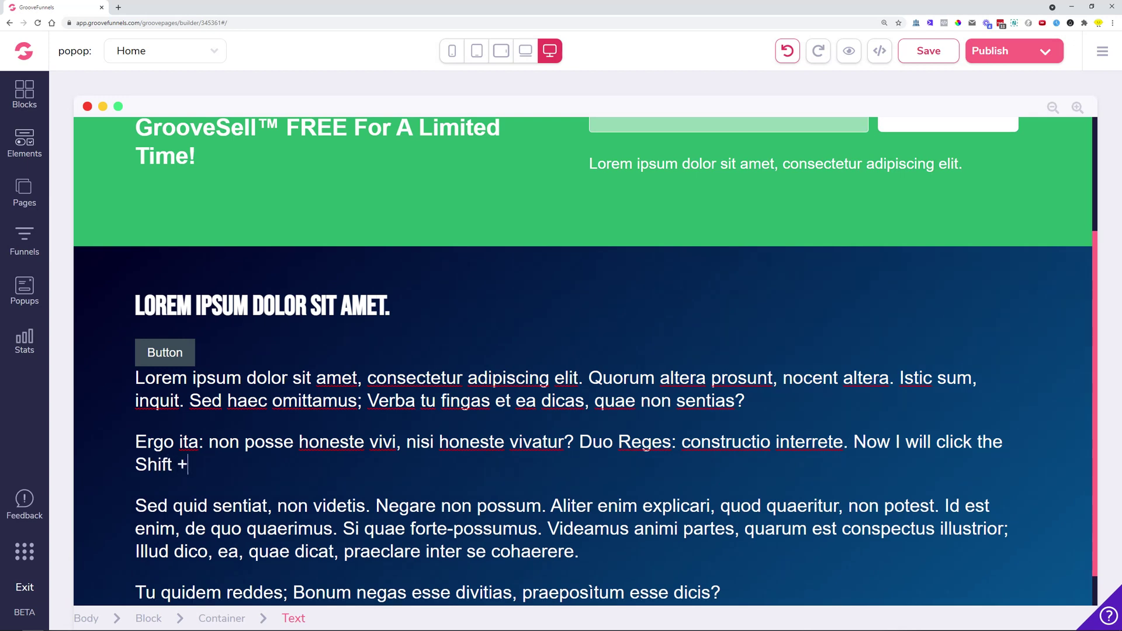
text( Enter)
key(shift+Return)
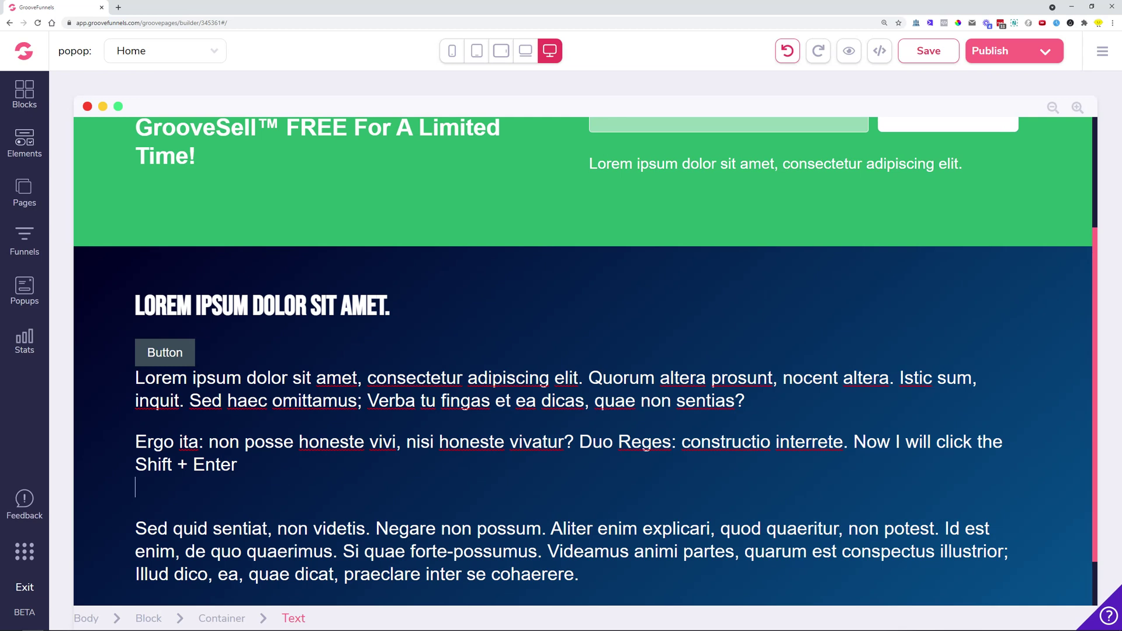
text(Typing the text)
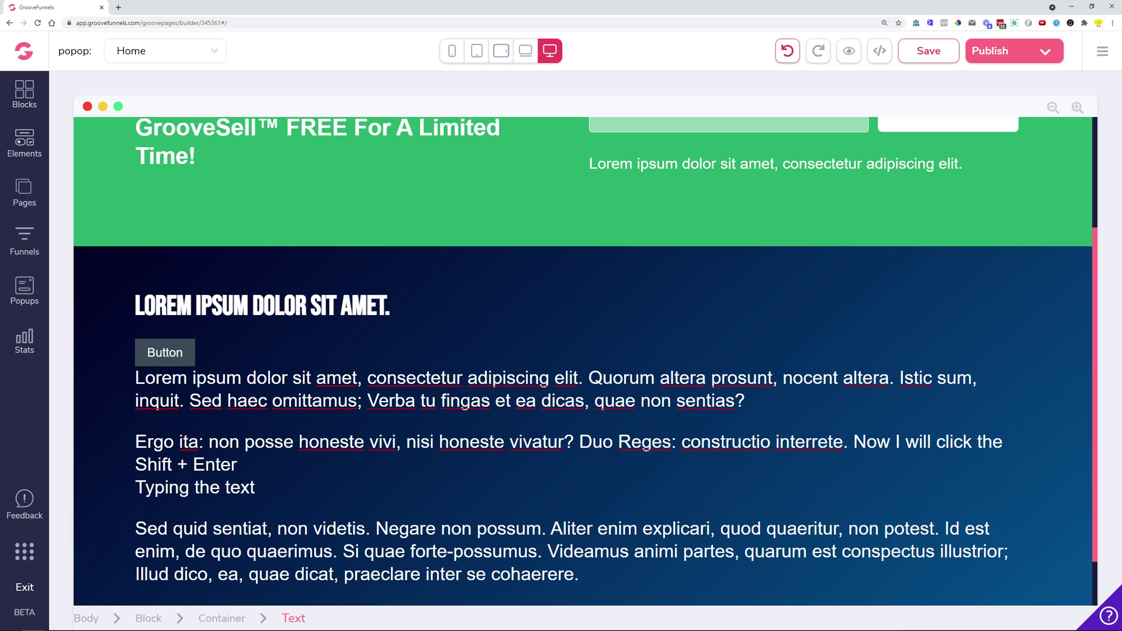
Step: Add a new empty paragraph below the 'Typing the text' line
drag(701, 442, 579, 442)
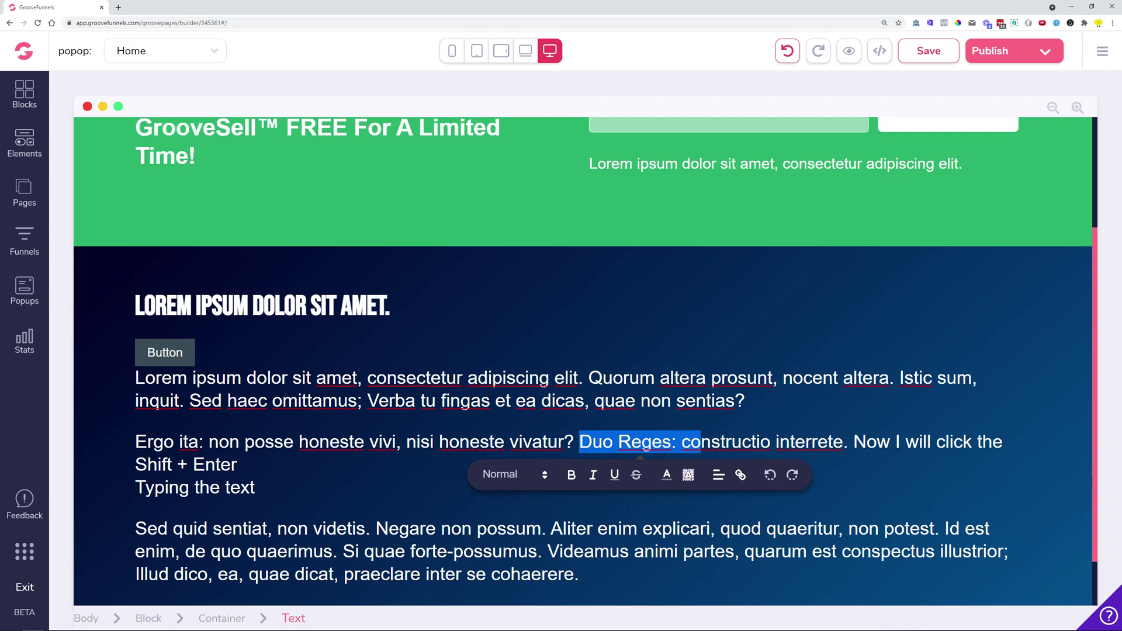
key(Home)
key(shift+Down)
key(shift+Right)
key(shift+Right)
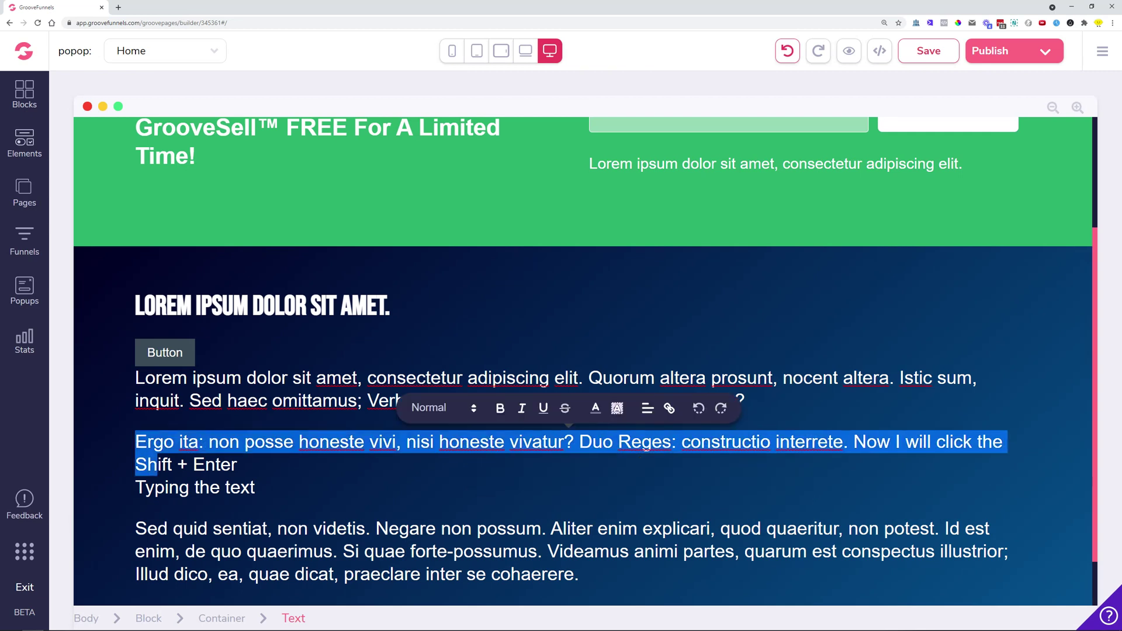
click(256, 487)
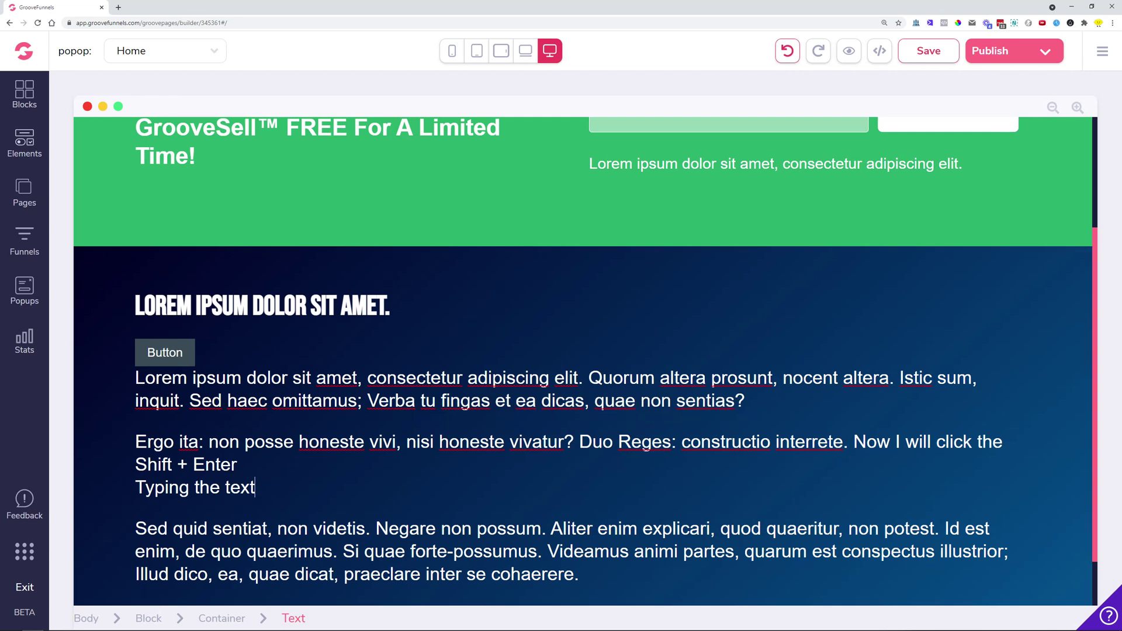
key(Return)
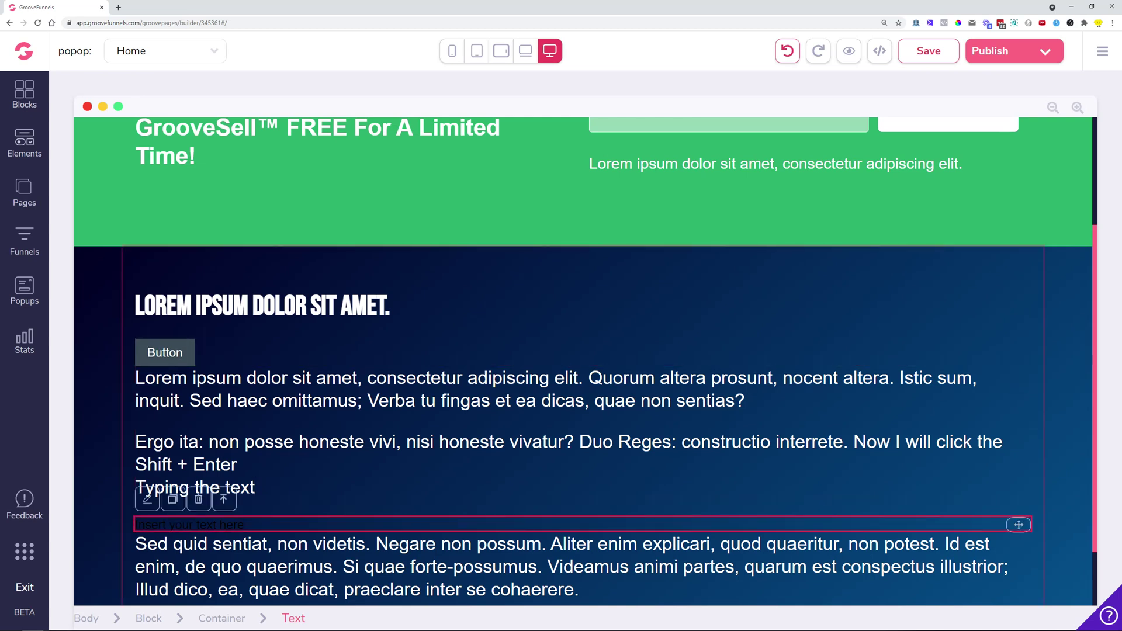
Step: Style the new paragraph bright green, 2.25rem, in the Barlow font
click(147, 499)
scroll(1029, 436, down, 5)
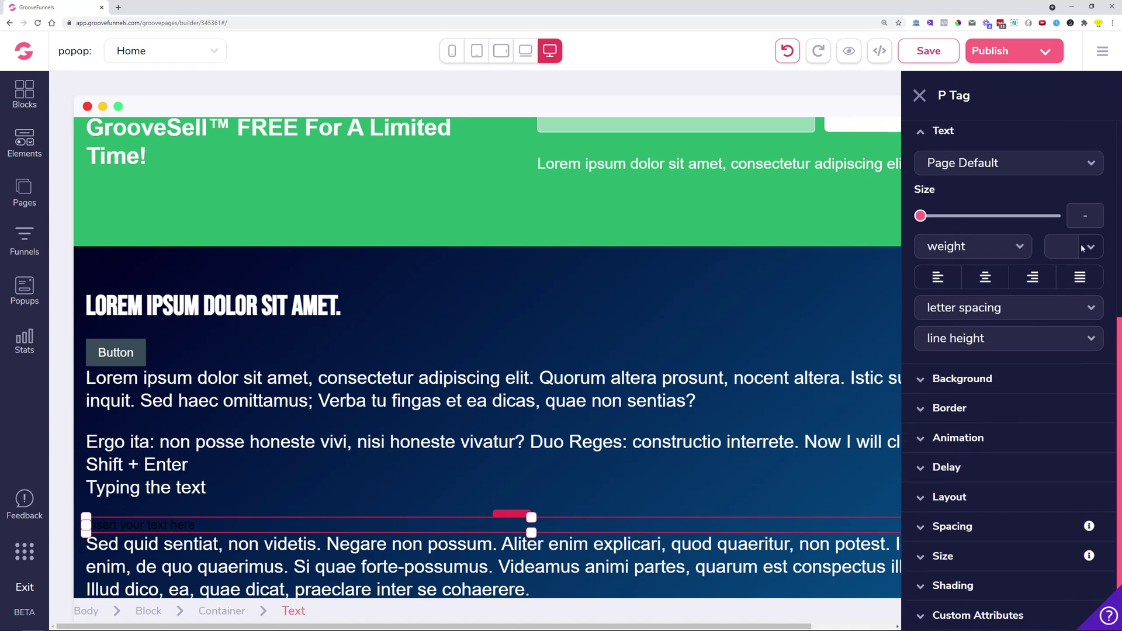
click(1061, 246)
click(1062, 402)
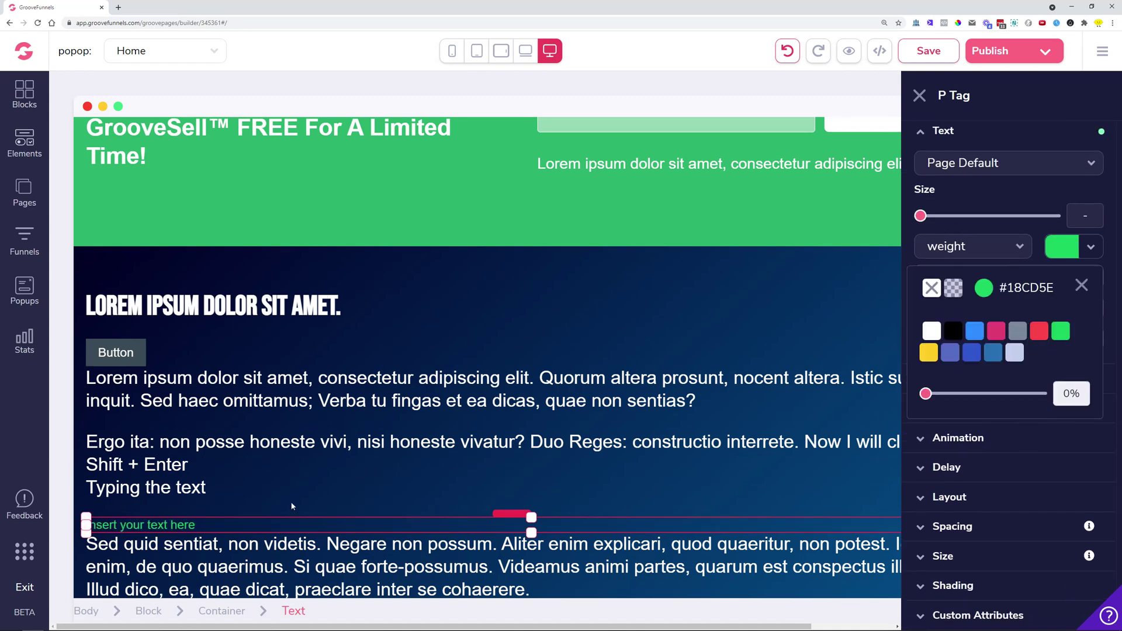
click(1081, 286)
drag(921, 215, 1010, 216)
click(1001, 166)
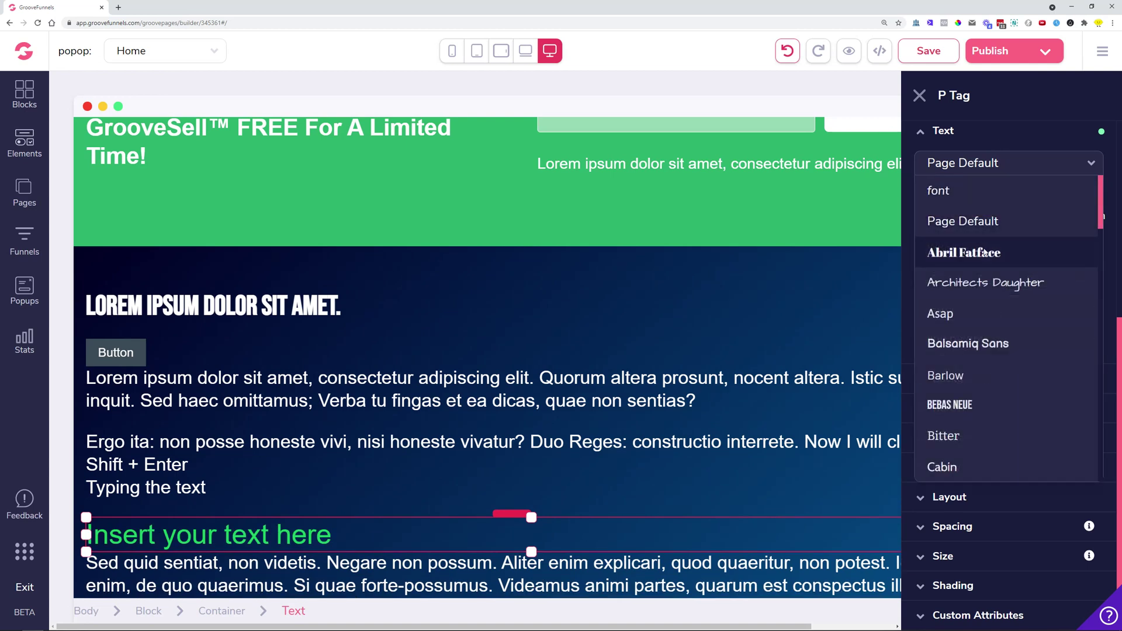
click(975, 381)
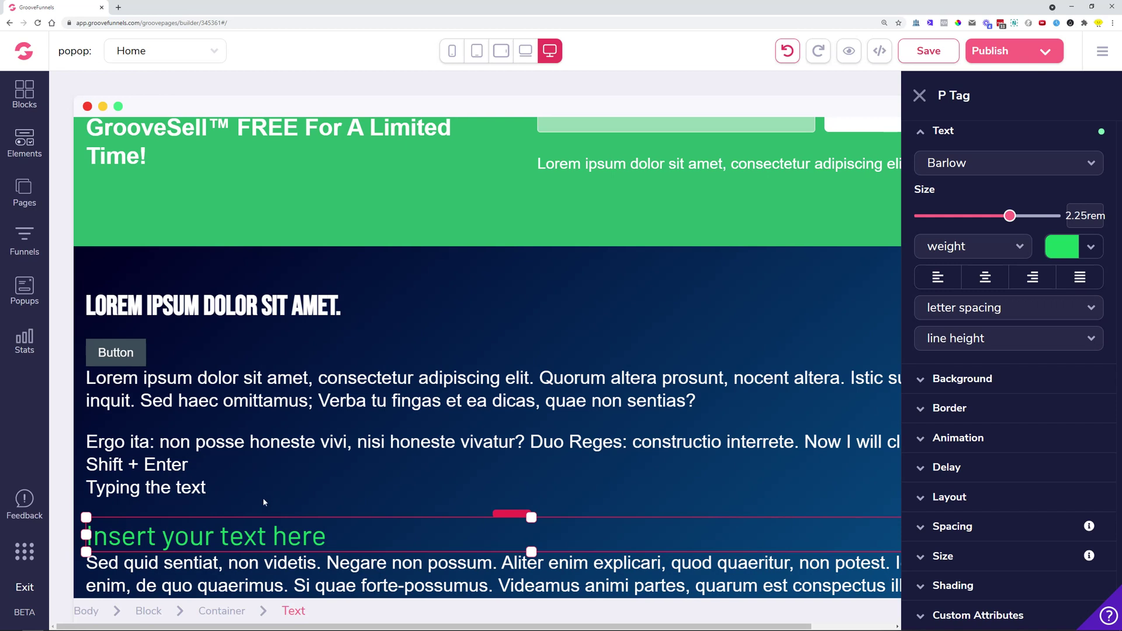
Step: Delete the green 'Insert your text here' heading and confirm the removal
scroll(273, 470, down, 2)
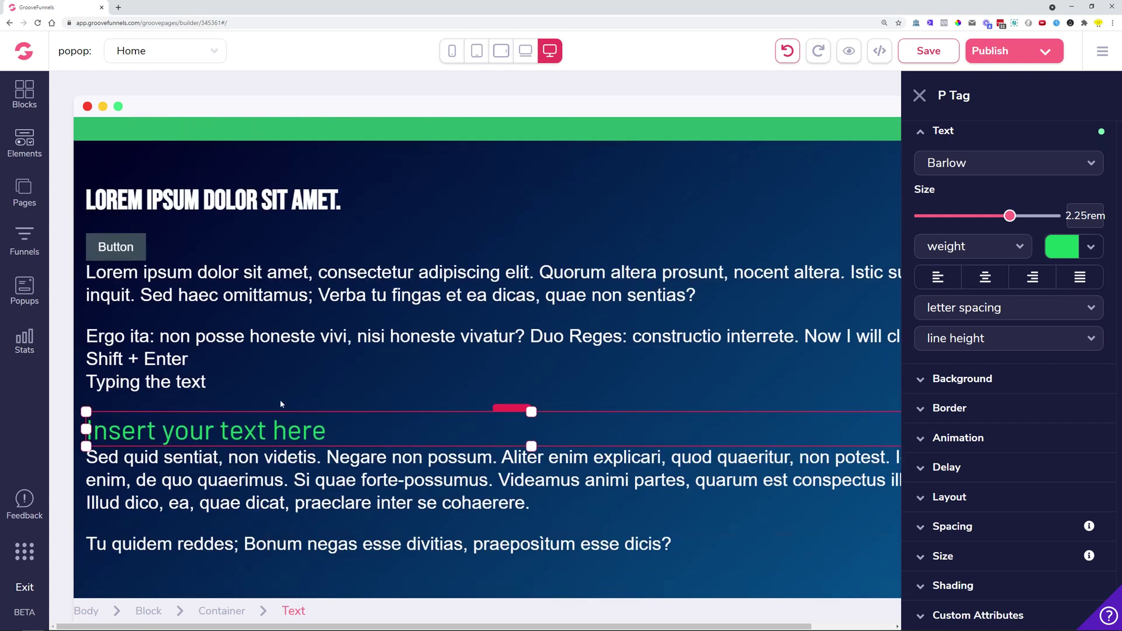
click(273, 388)
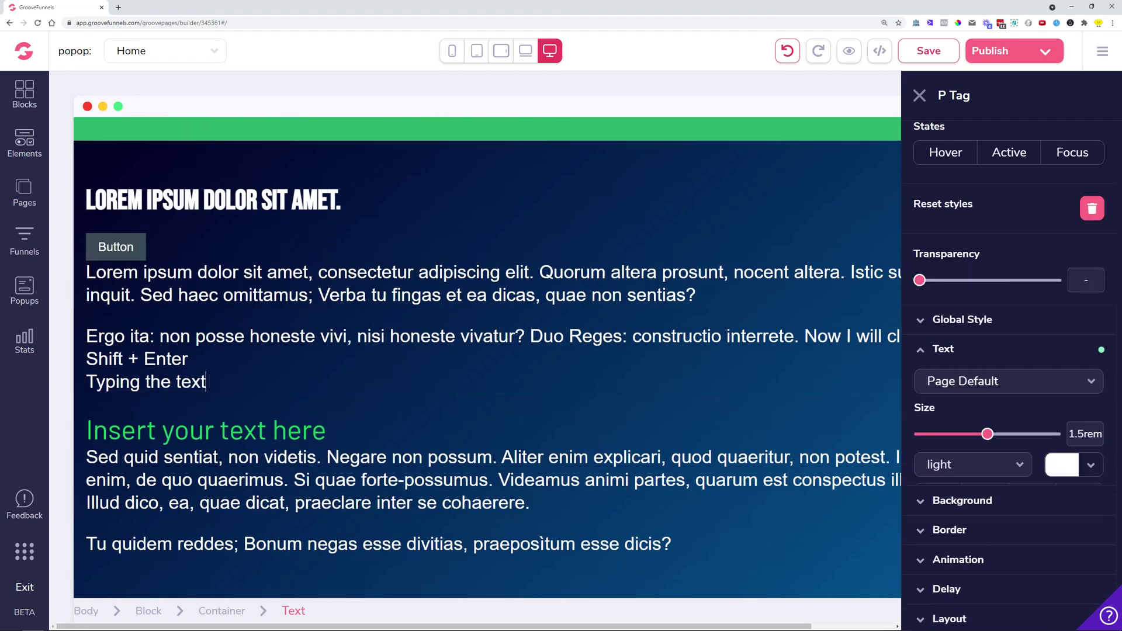
click(695, 294)
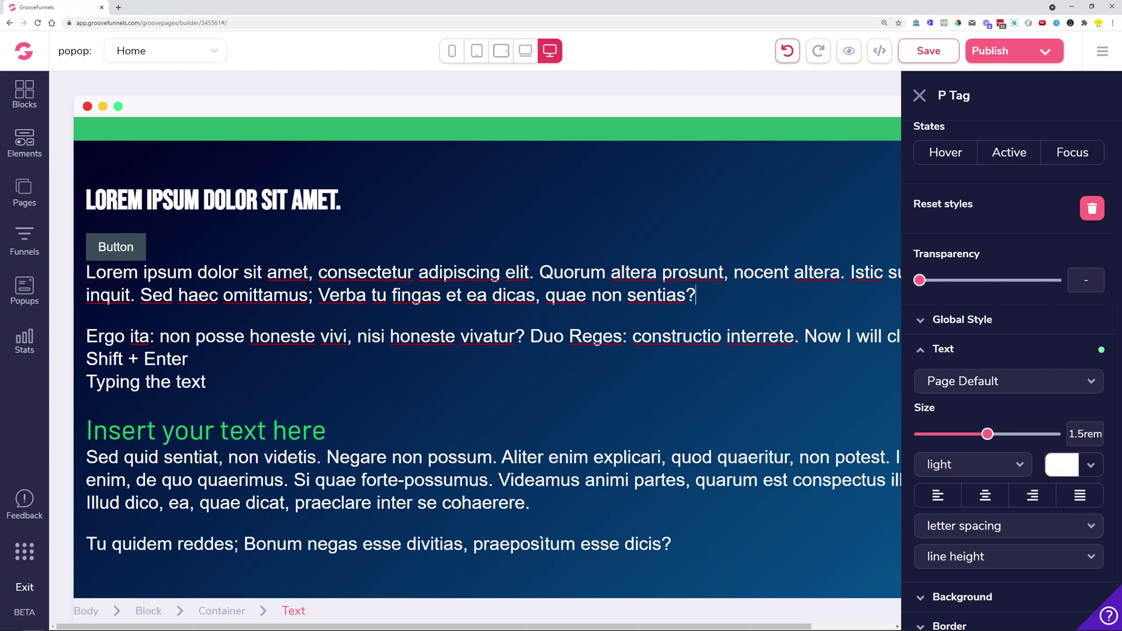
click(121, 430)
click(326, 431)
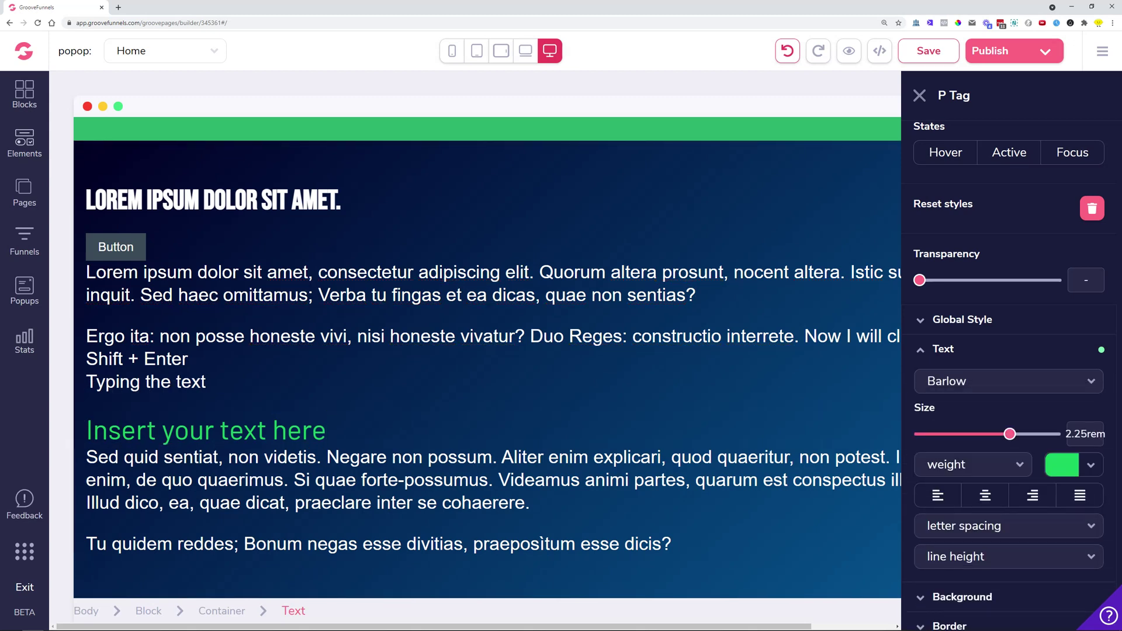
click(308, 479)
click(326, 430)
click(233, 577)
click(326, 430)
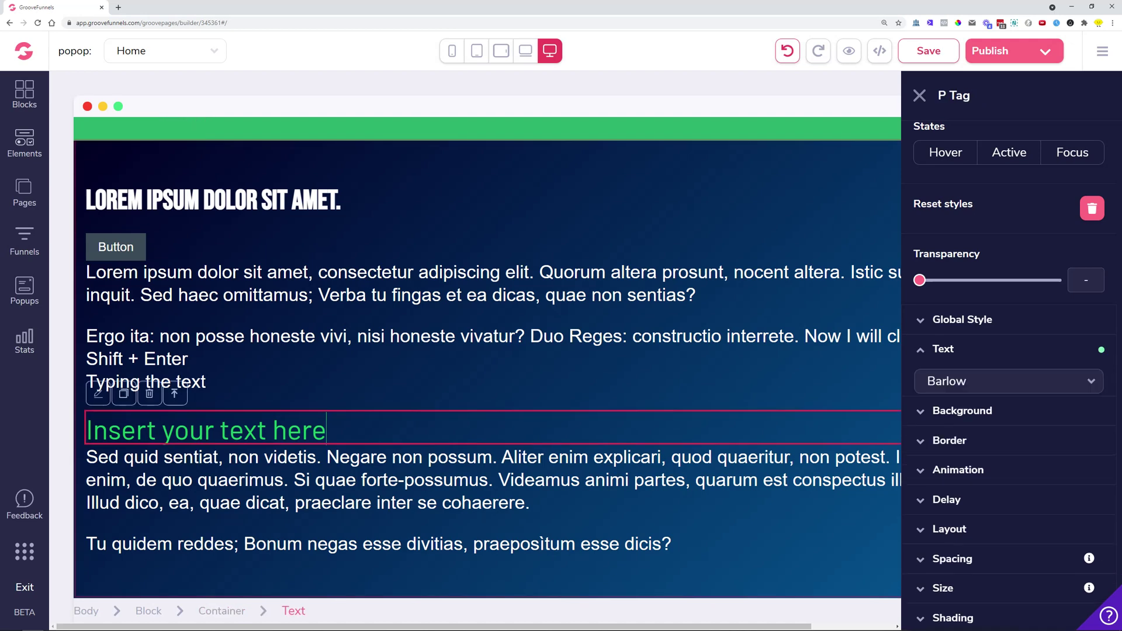
click(150, 393)
click(591, 365)
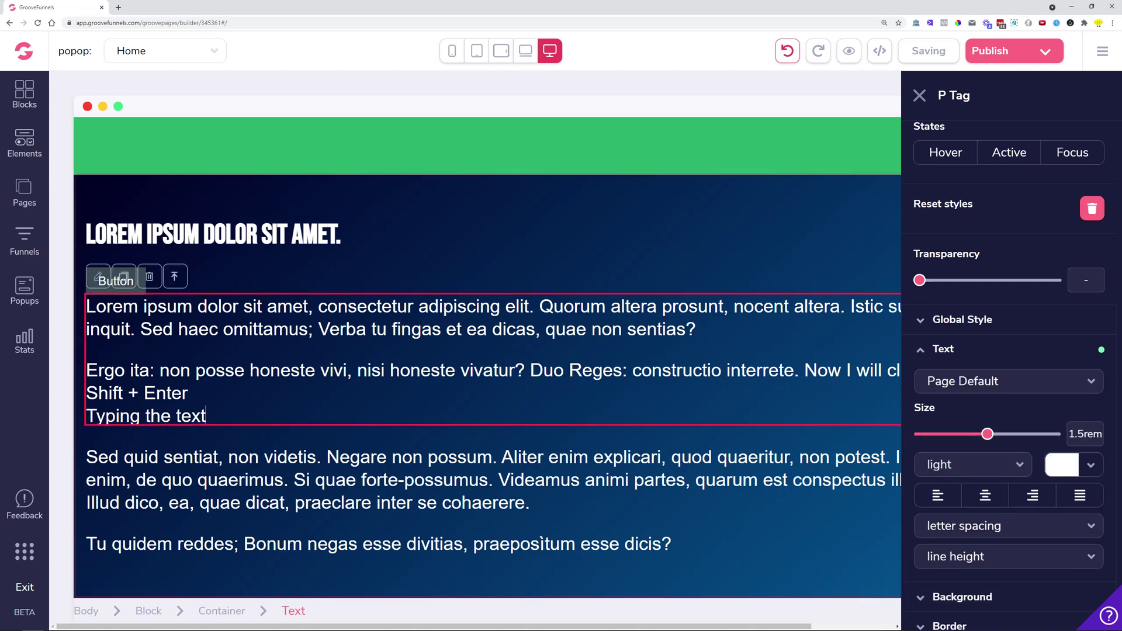
drag(972, 96, 937, 97)
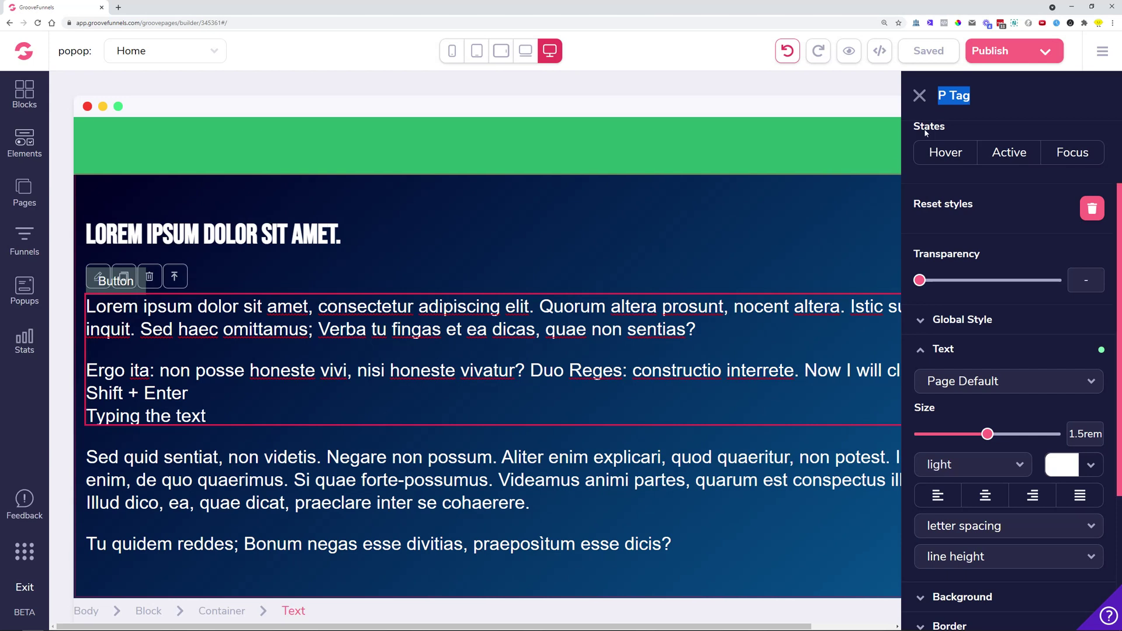
Step: Change 'LOREM IPSUM DOLOR SIT AMET.' from Heading 3 to Heading 1
click(233, 234)
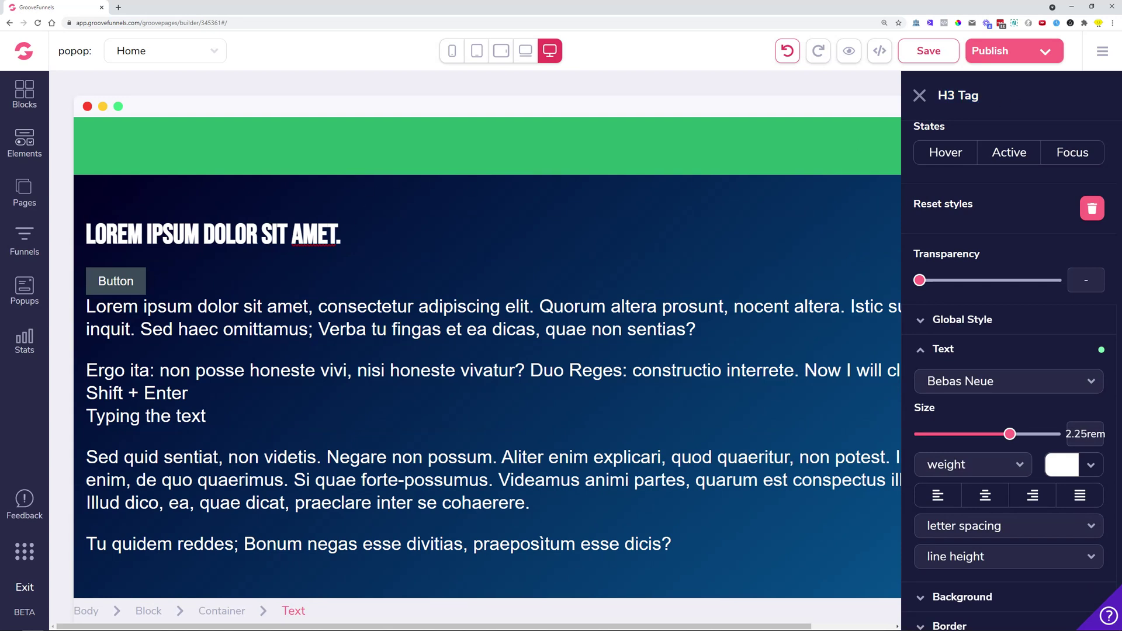
triple_click(336, 234)
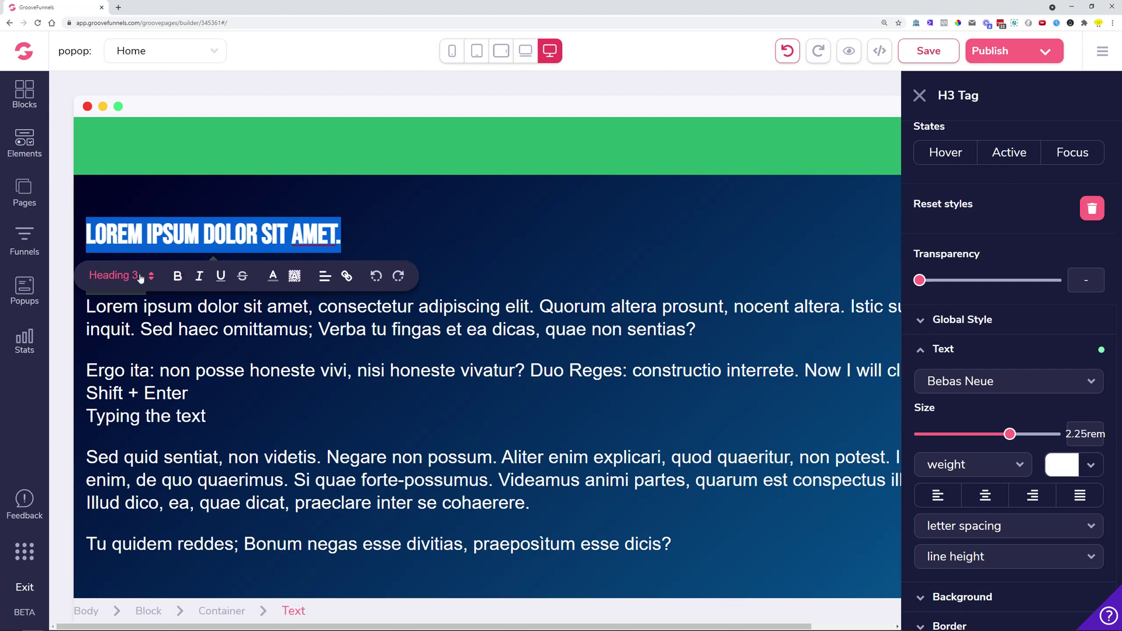
click(105, 277)
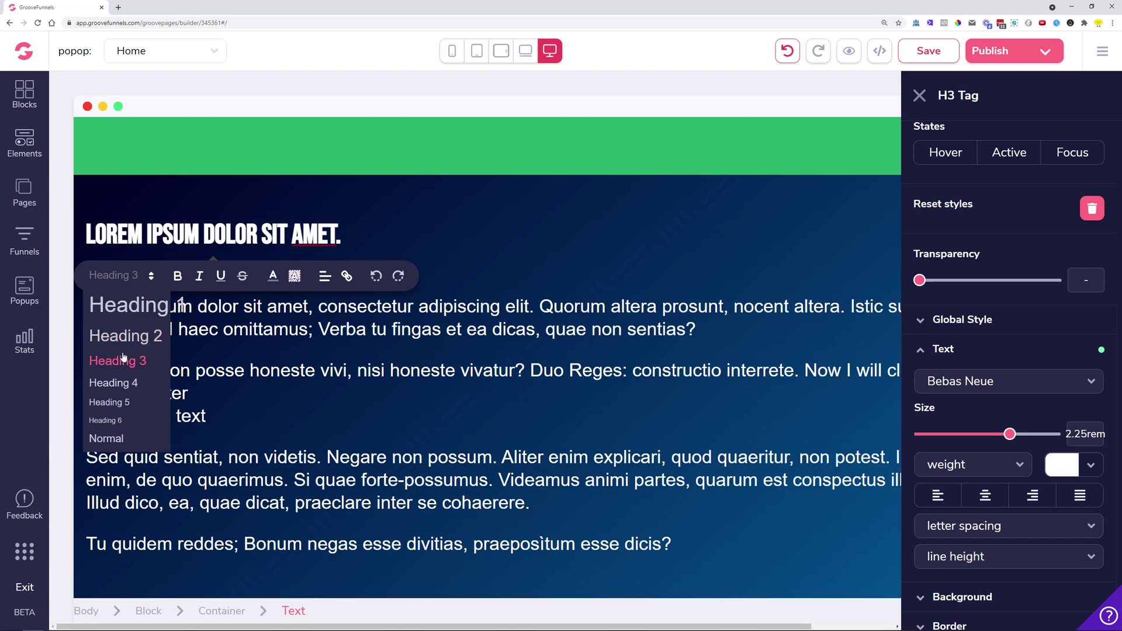
click(121, 322)
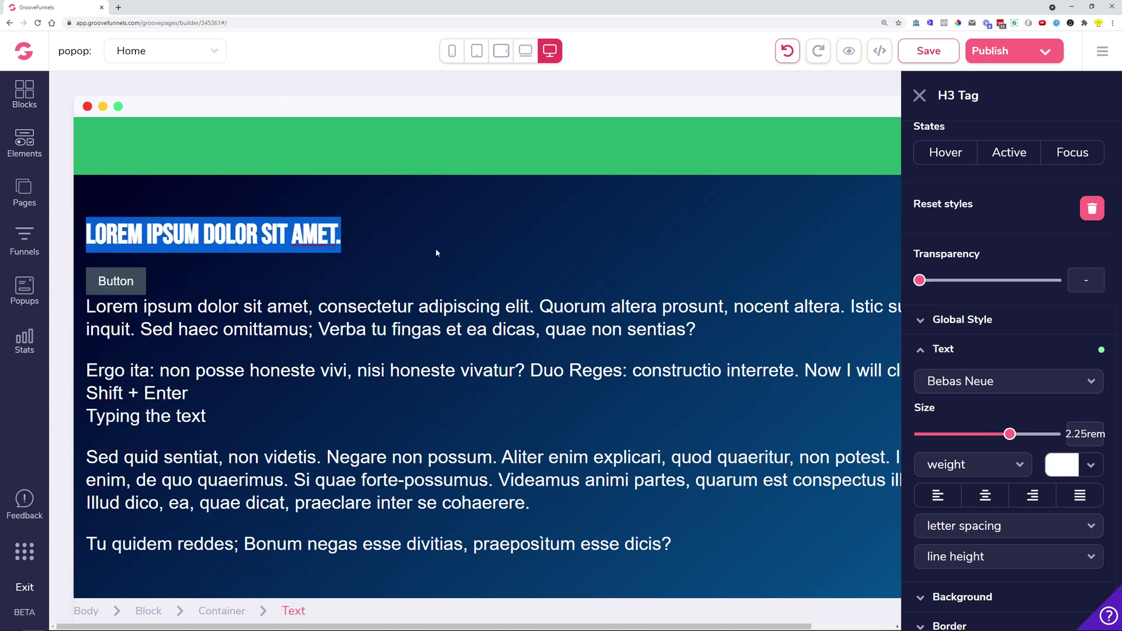
click(454, 359)
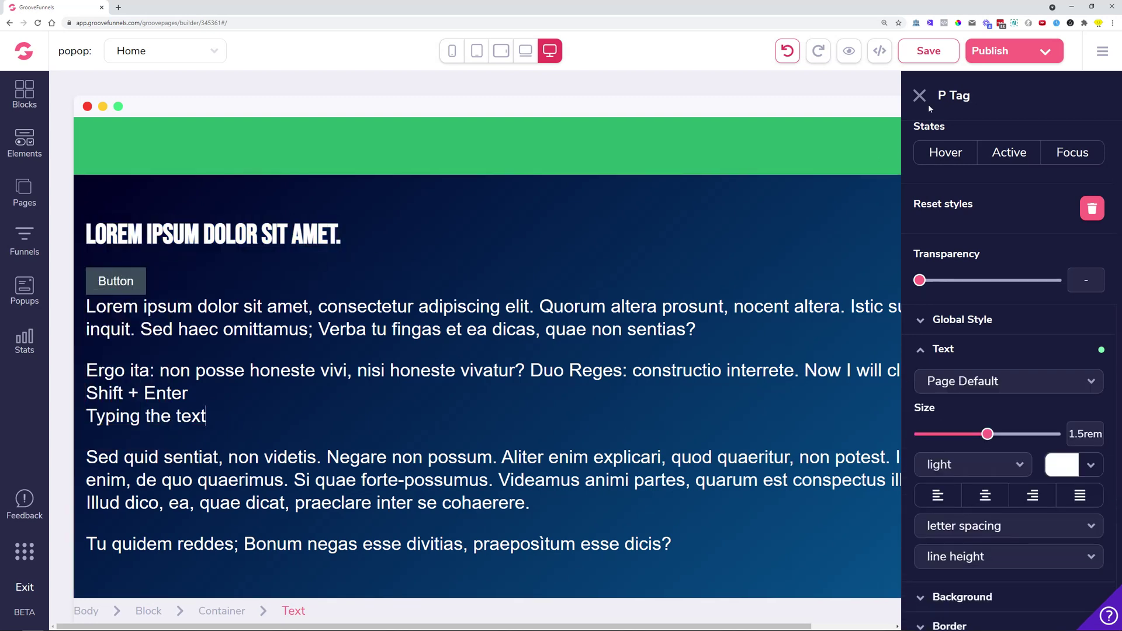
click(213, 233)
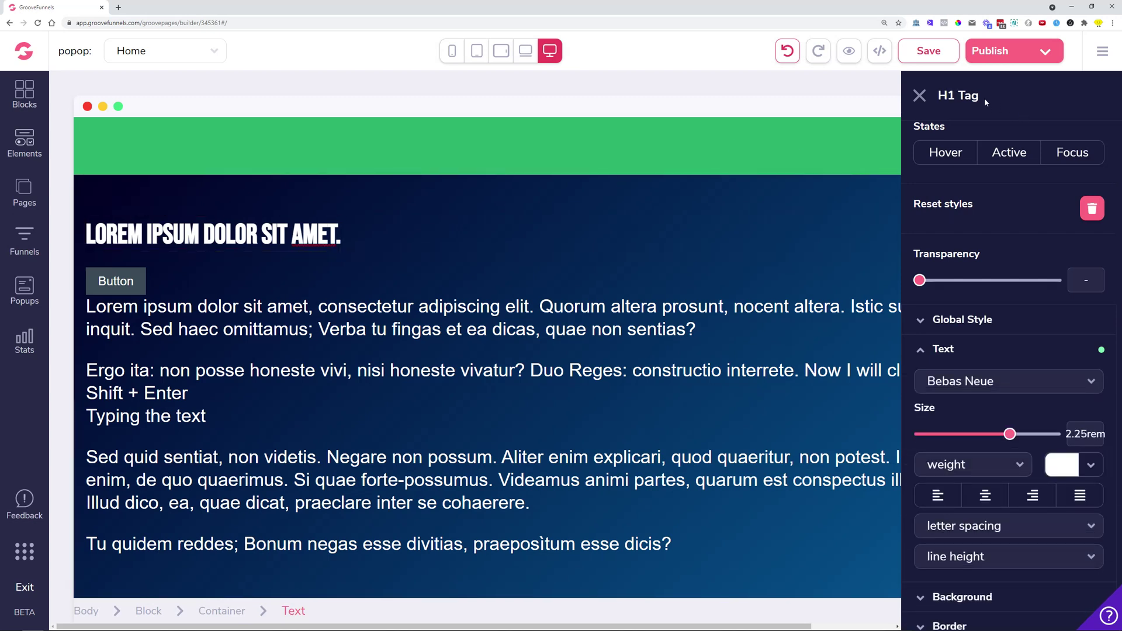
drag(984, 97, 936, 99)
click(317, 233)
key(End)
scroll(489, 380, up, 4)
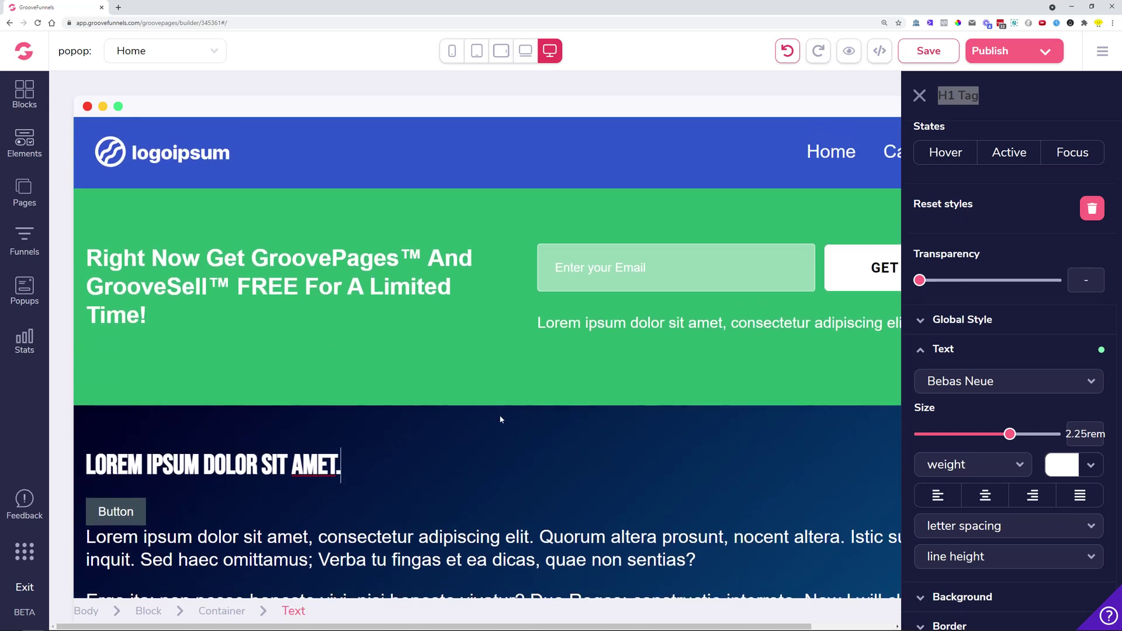
scroll(500, 419, down, 1)
Step: Check the signup section paragraph's text format, leaving it unchanged
click(409, 491)
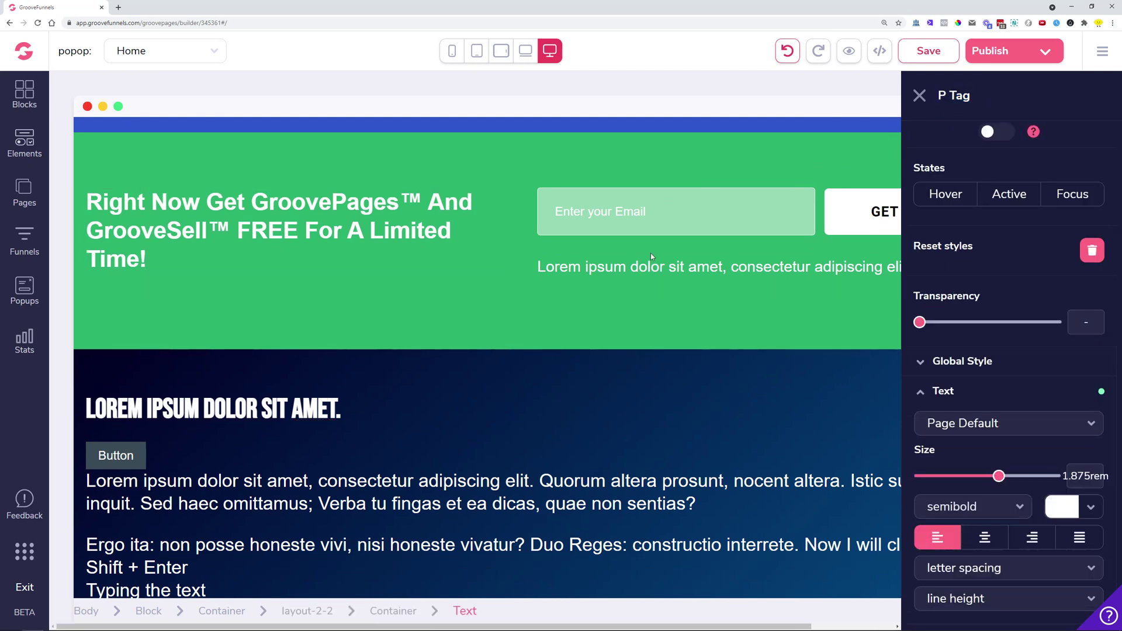
click(701, 266)
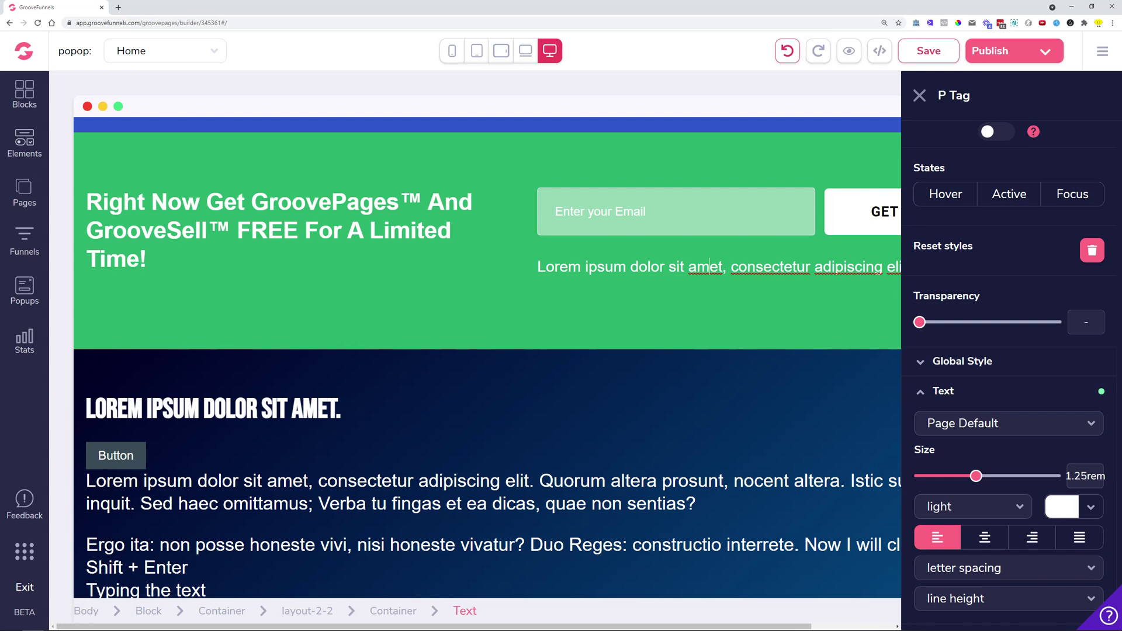
scroll(381, 476, down, 2)
triple_click(705, 151)
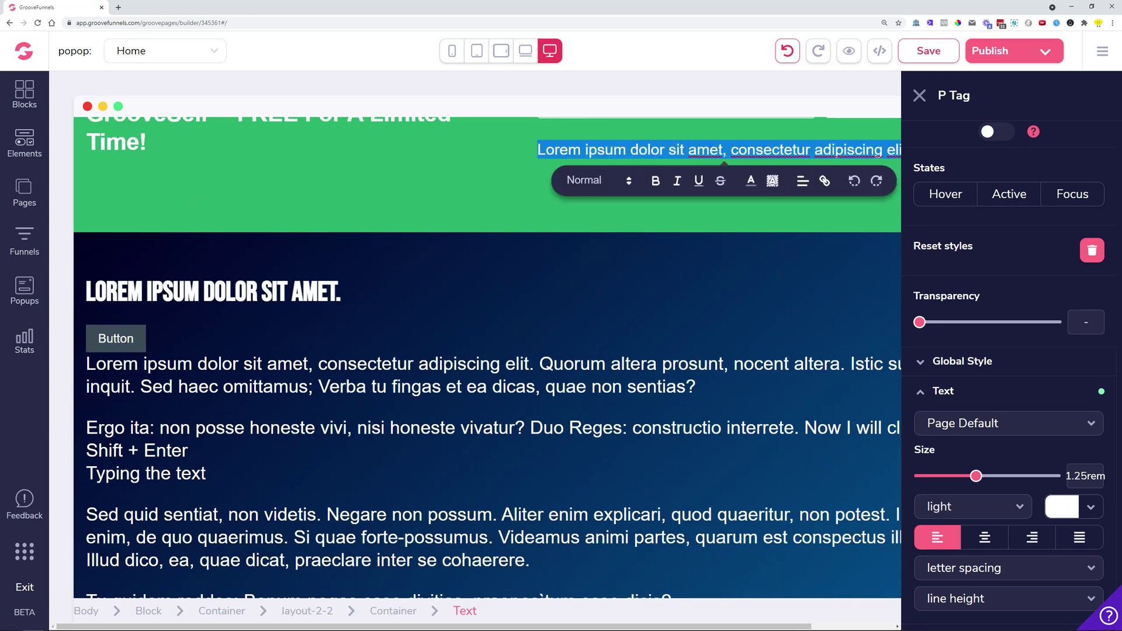
click(584, 180)
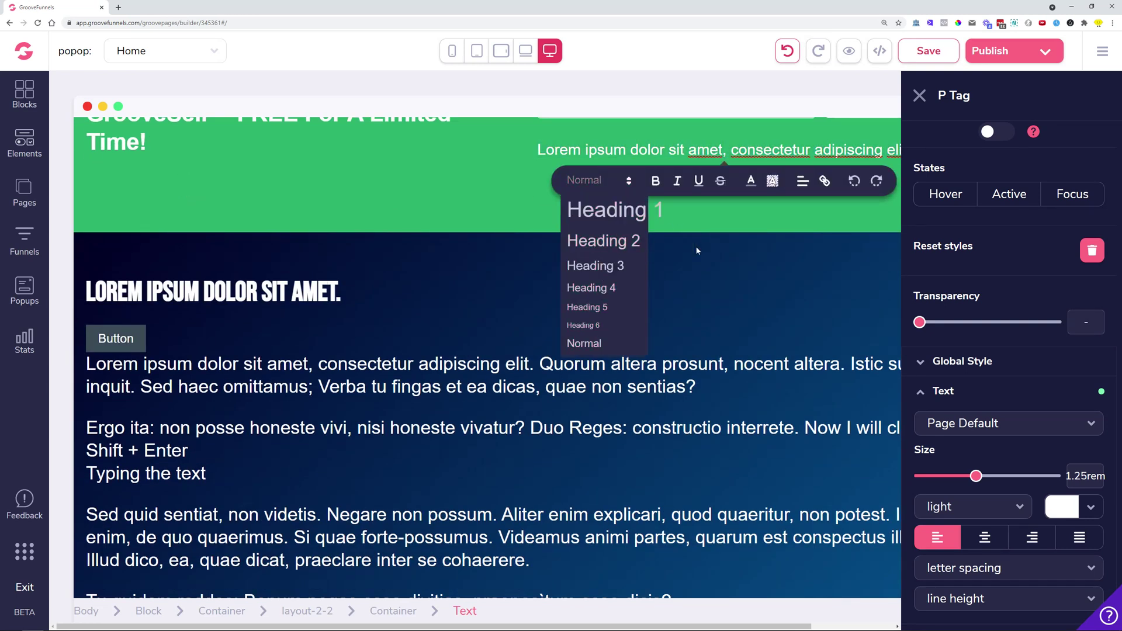
click(733, 244)
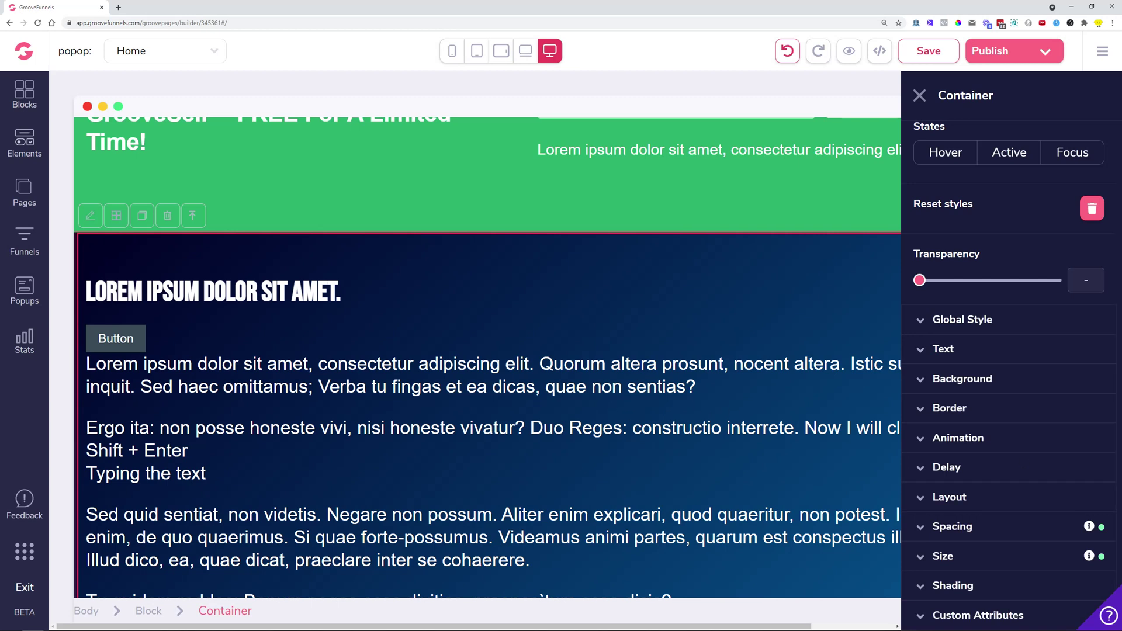
Step: Add the word 'Text' after 'sentias?' at the end of the first body paragraph
click(590, 397)
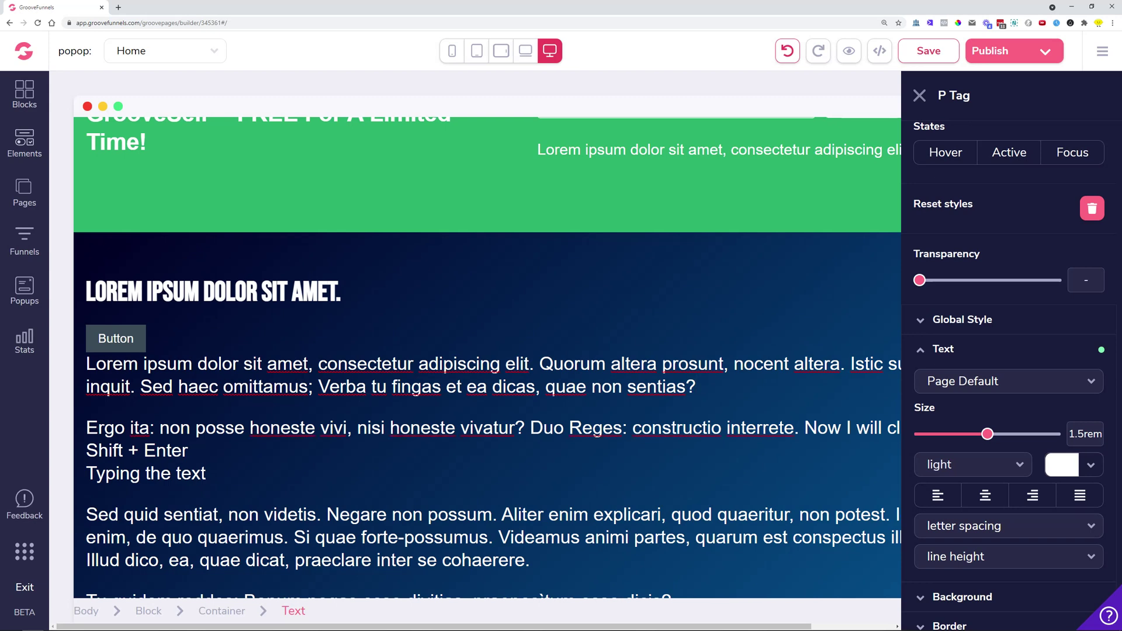
text(Text)
scroll(488, 357, down, 1)
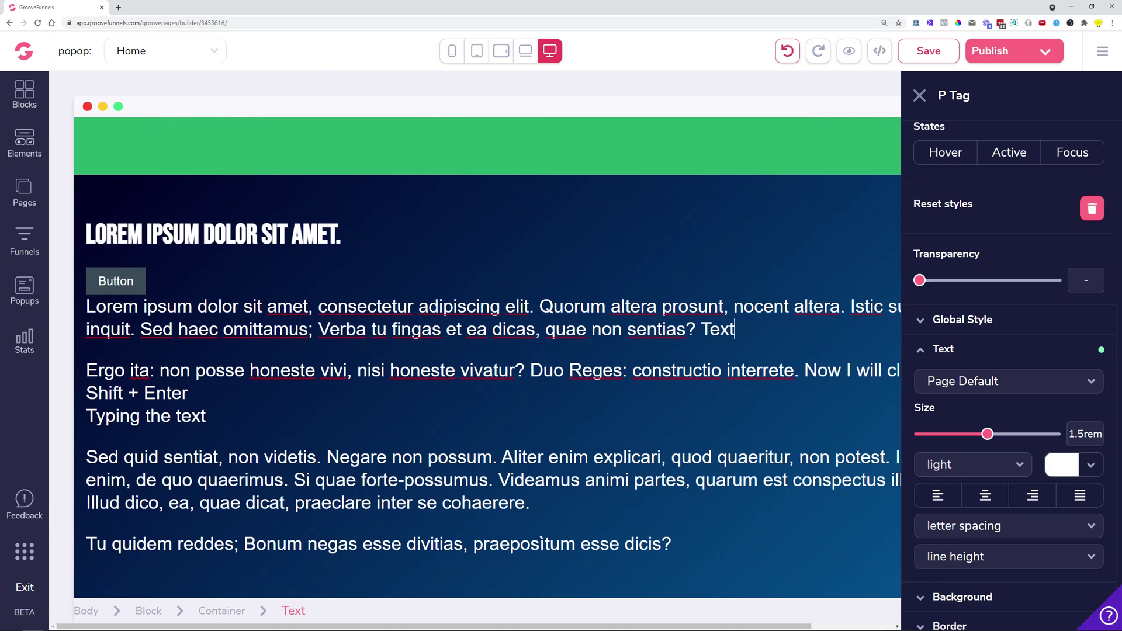
Step: Give the first body paragraph the pulse animation, played on reveal
scroll(673, 344, up, 4)
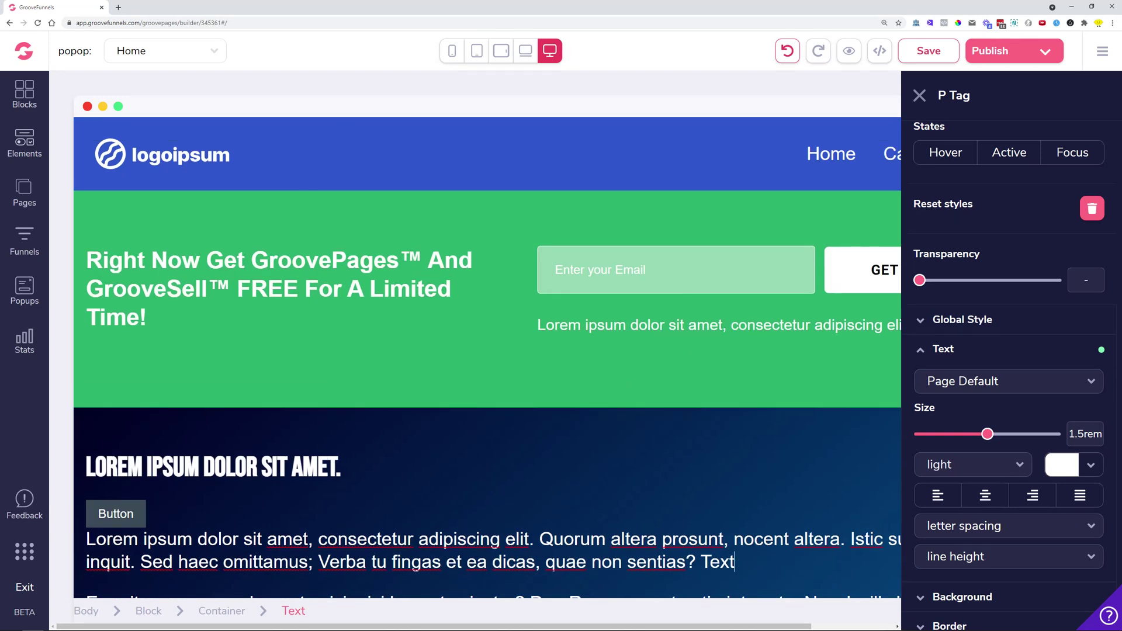
scroll(673, 345, down, 4)
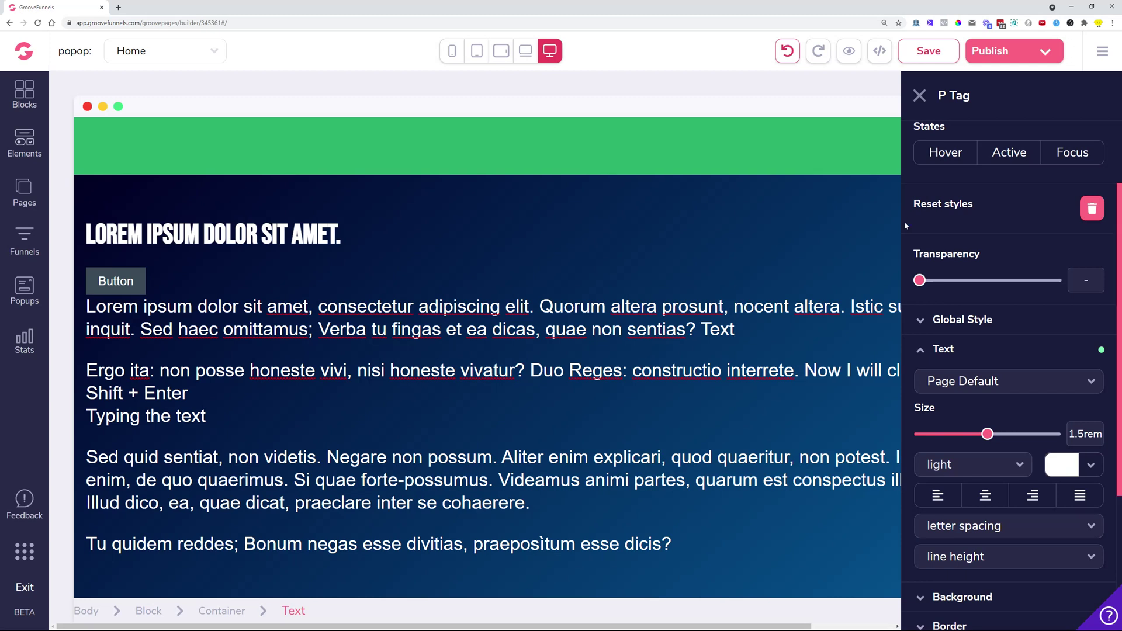
scroll(962, 271, down, 4)
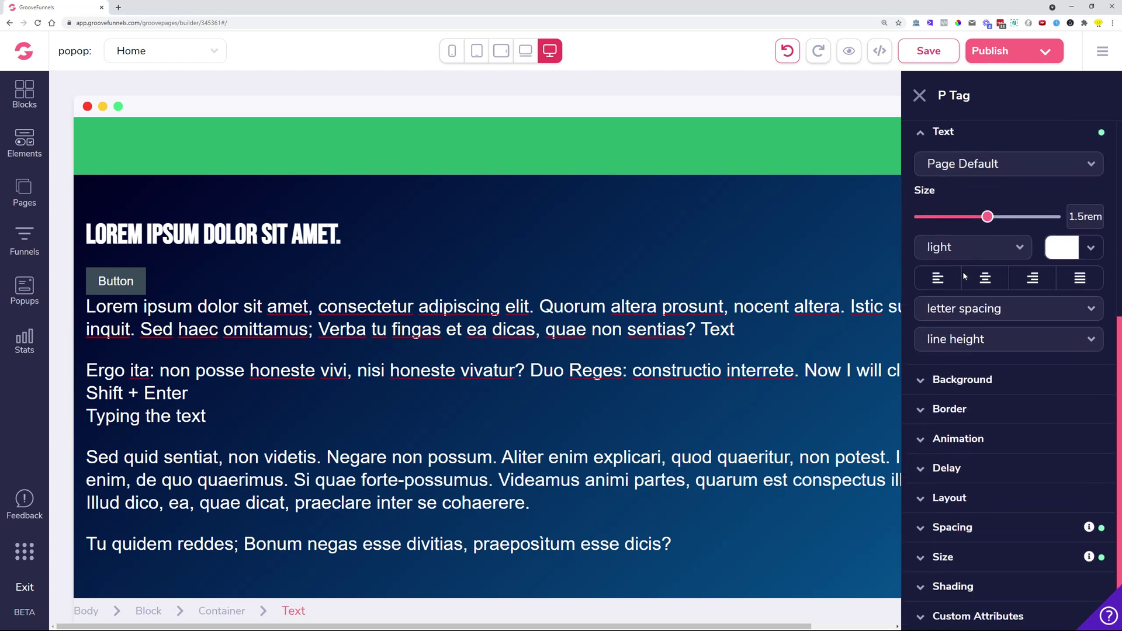
click(961, 442)
scroll(961, 442, down, 3)
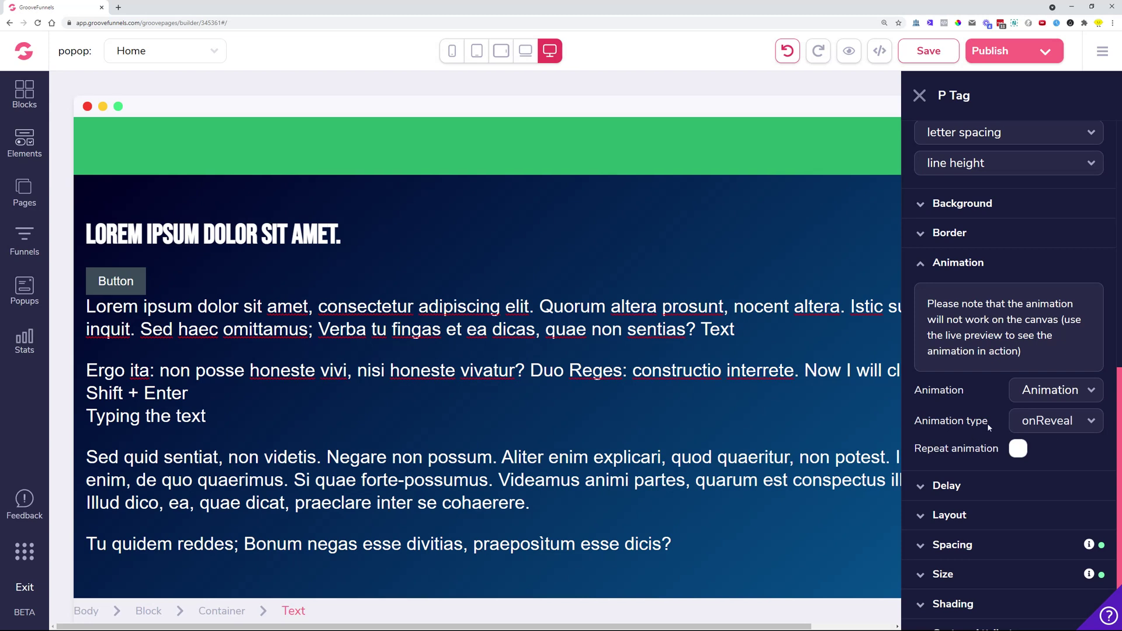
drag(987, 422, 911, 421)
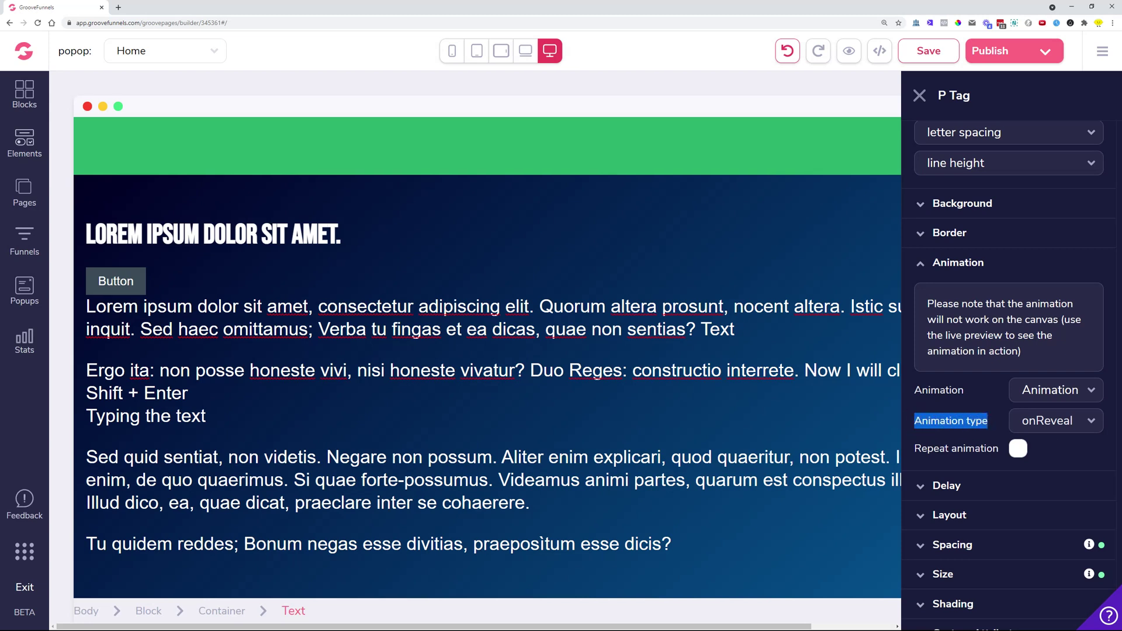
click(1064, 398)
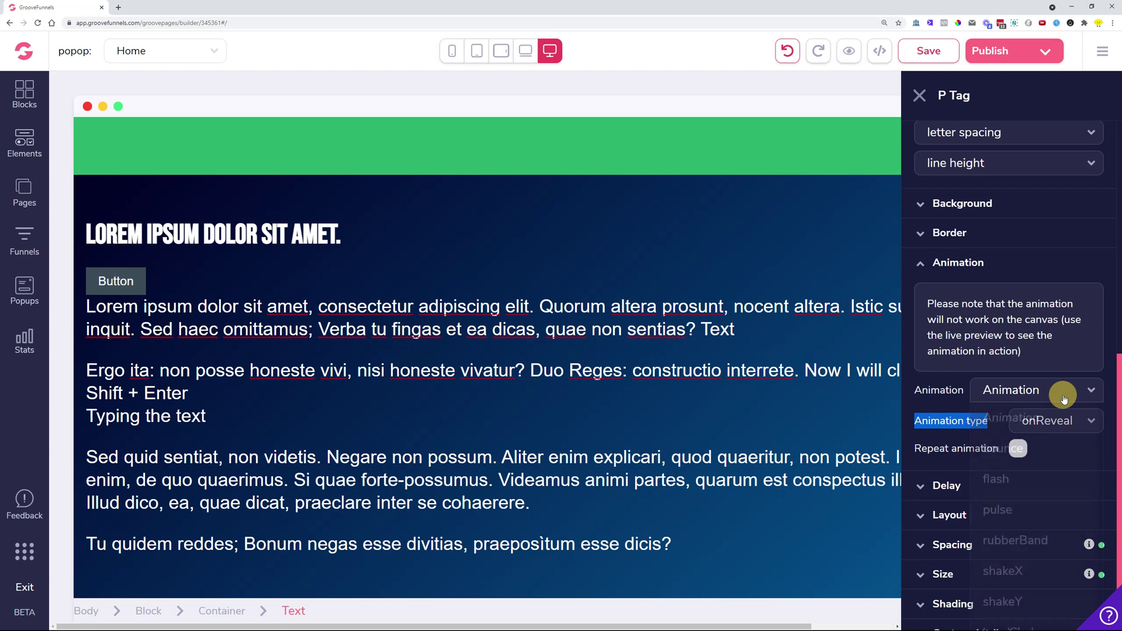
click(1035, 509)
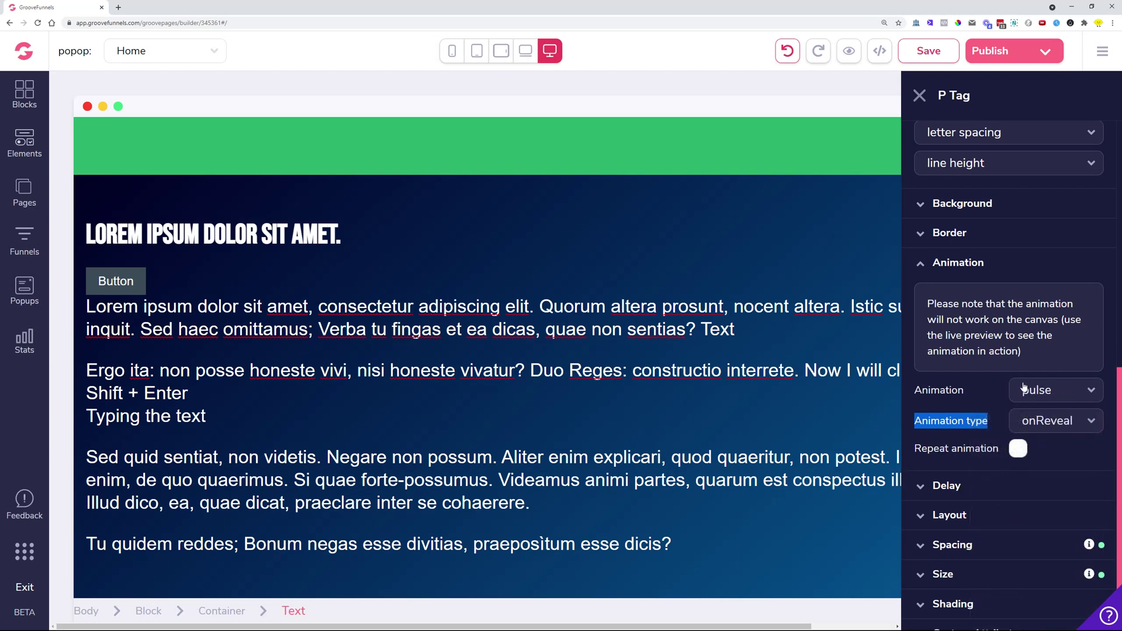
click(1001, 415)
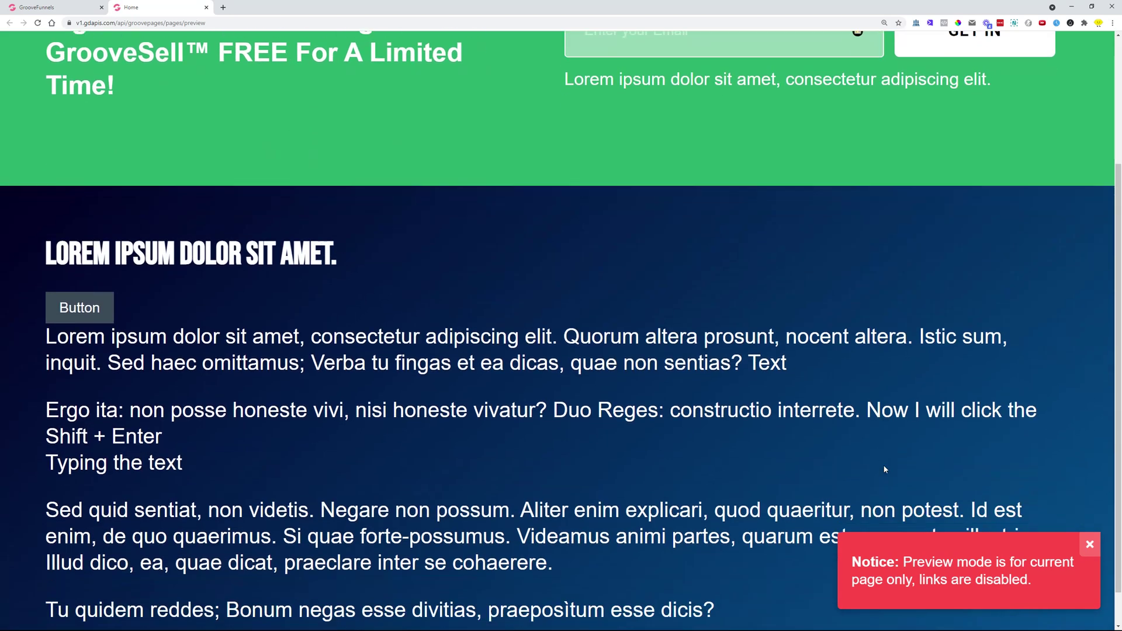
Step: Back in the editor, keep the onReveal trigger and close the paragraph's settings
click(206, 7)
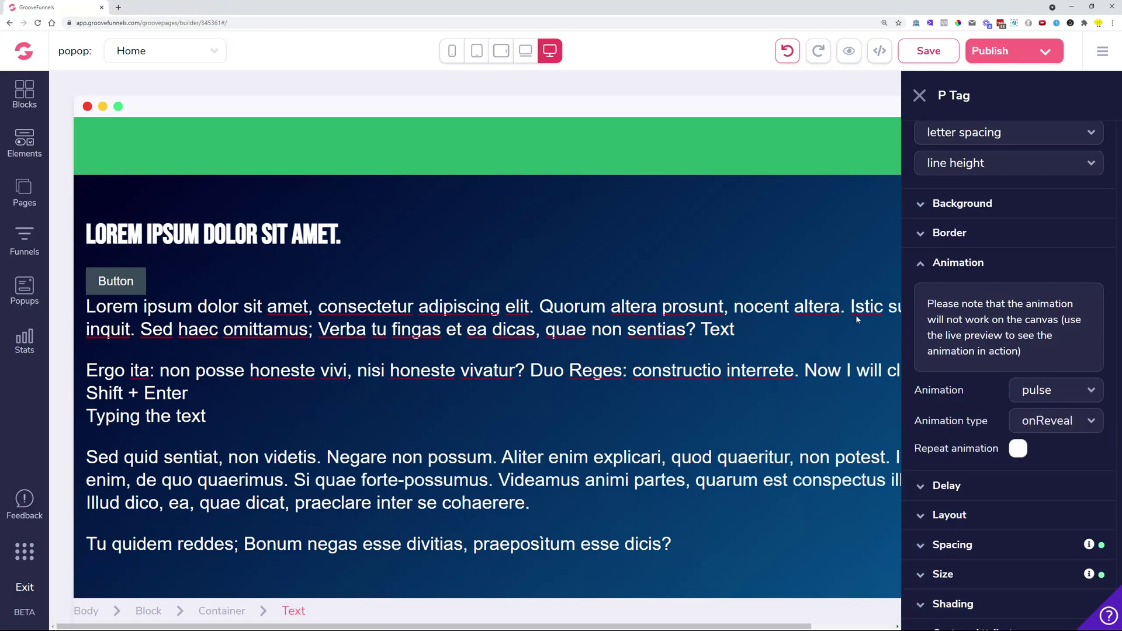
click(1063, 421)
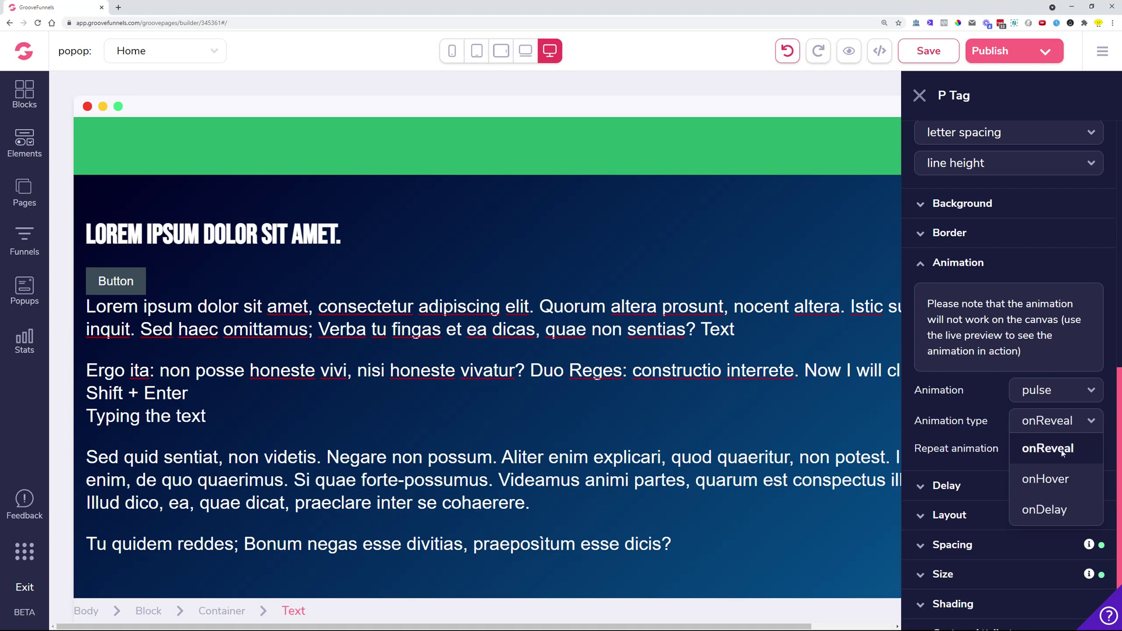
click(1064, 422)
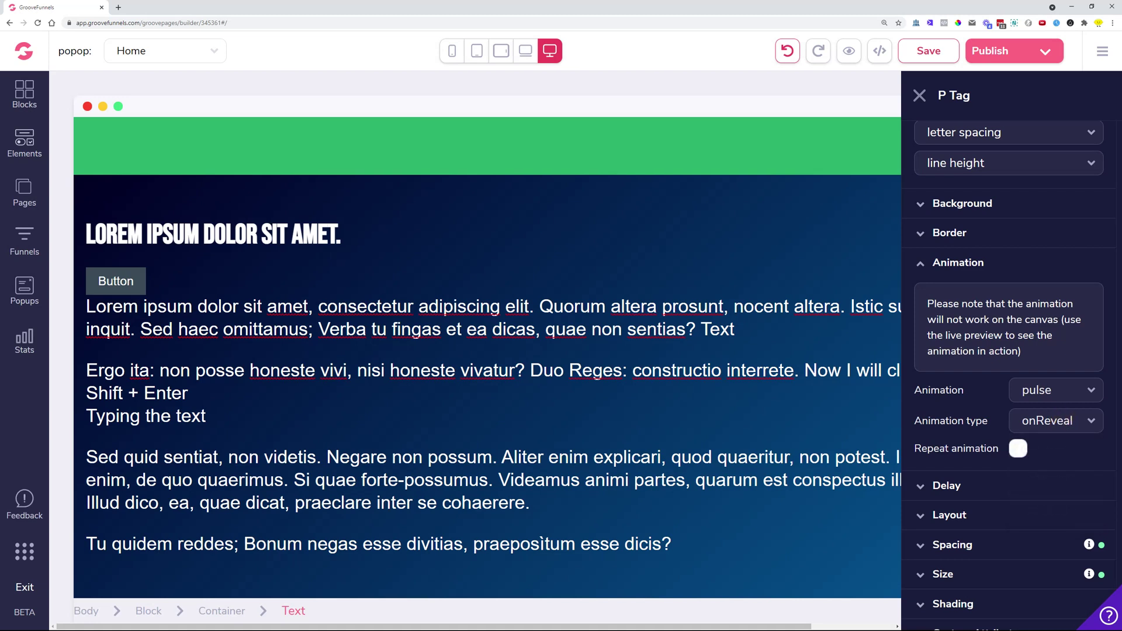
click(920, 95)
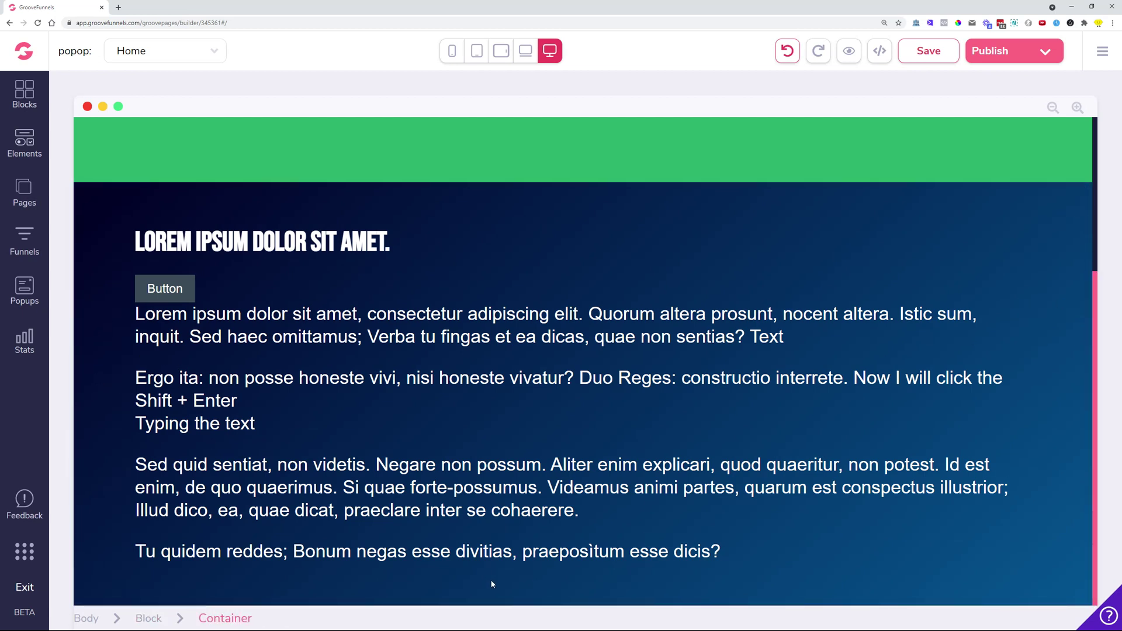
scroll(512, 409, up, 4)
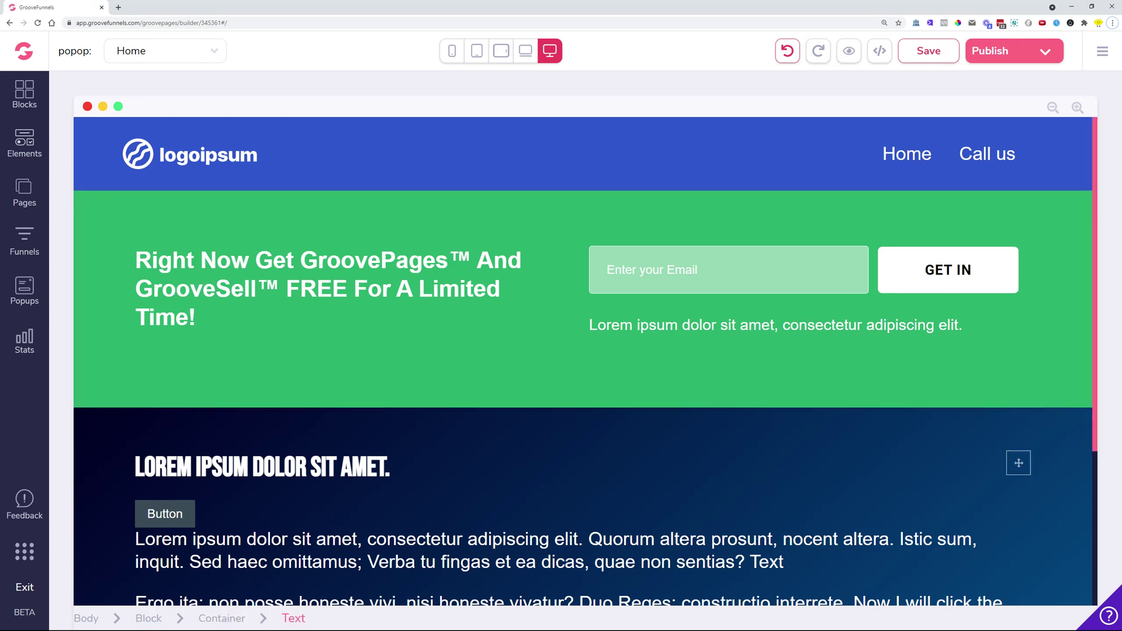
Step: Round the green header headline's corners to .25rem in its Border settings
click(225, 249)
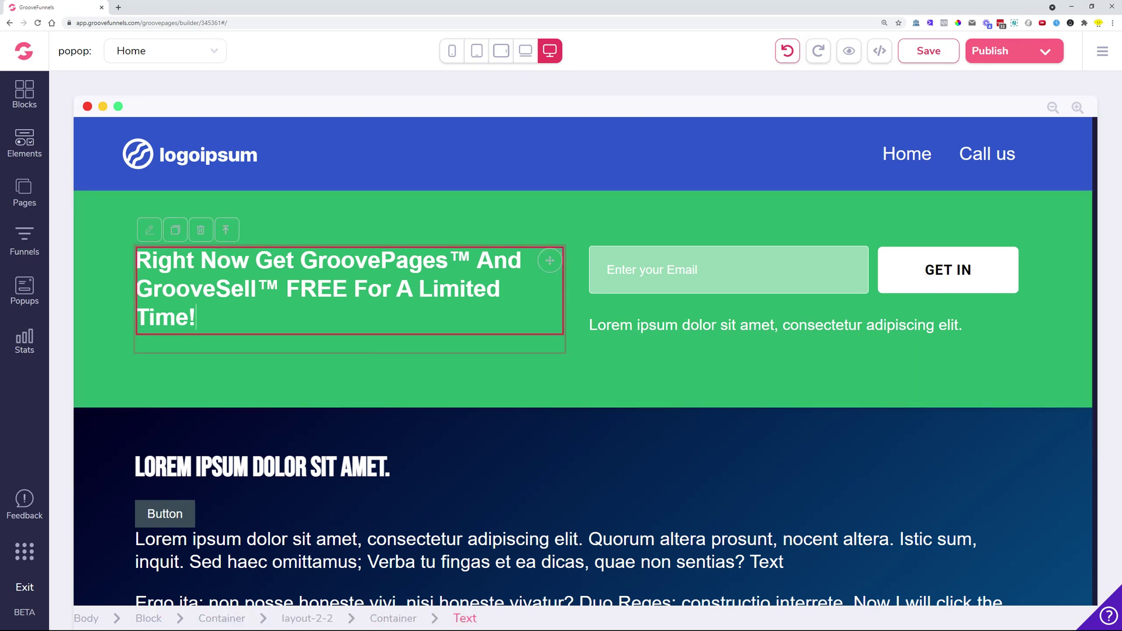
click(150, 229)
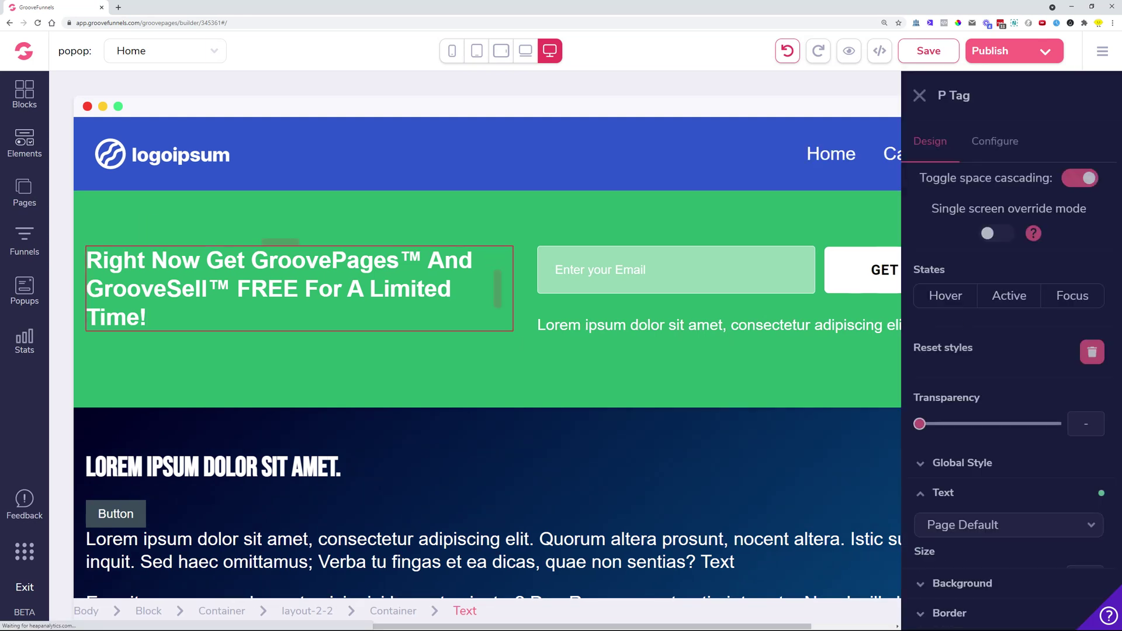
scroll(1019, 401, down, 6)
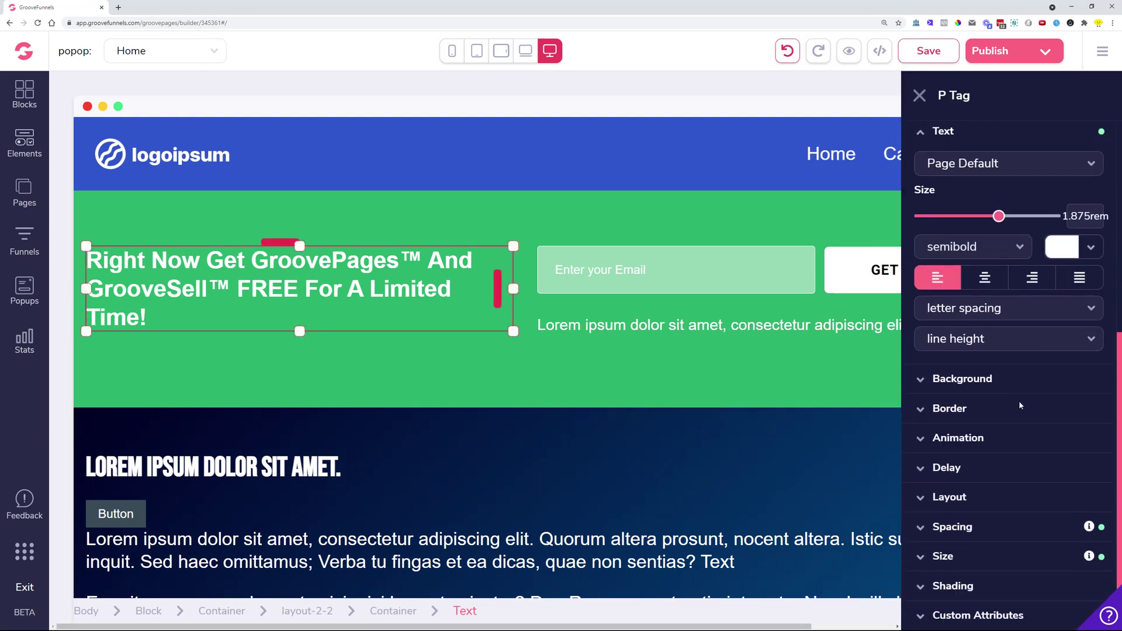
click(971, 412)
scroll(971, 413, down, 3)
click(1061, 267)
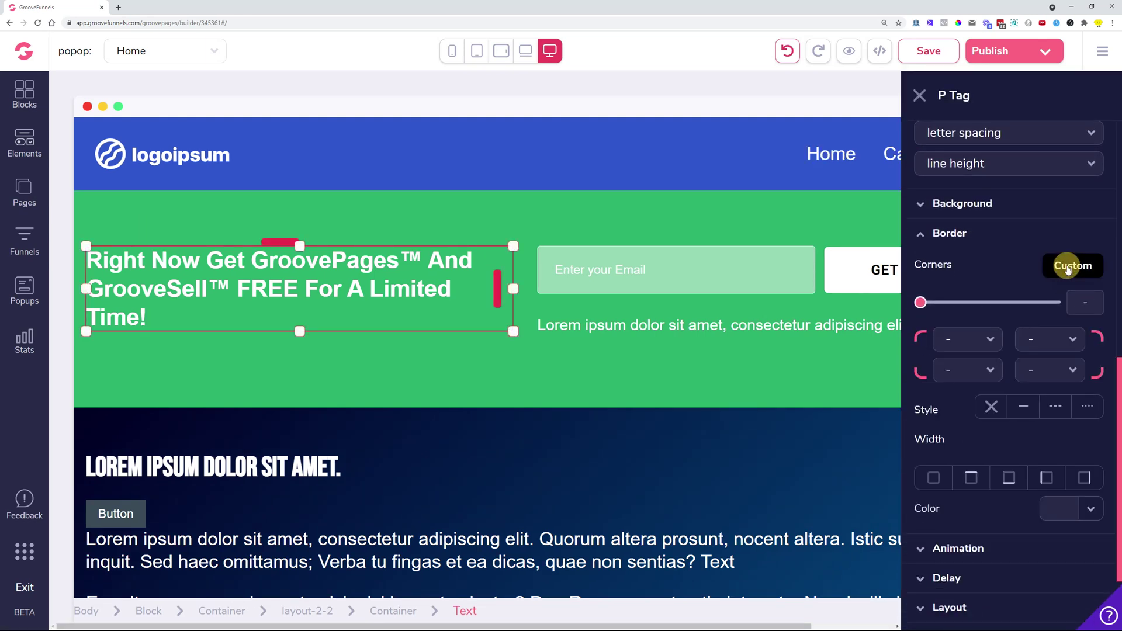
click(970, 338)
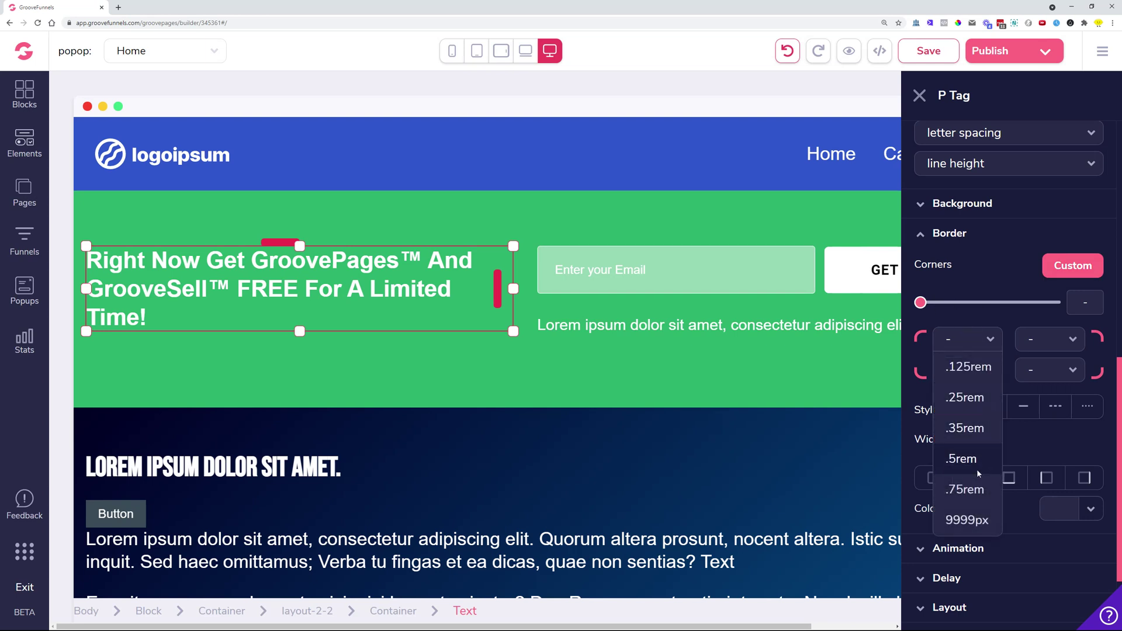
click(987, 326)
drag(945, 303, 974, 303)
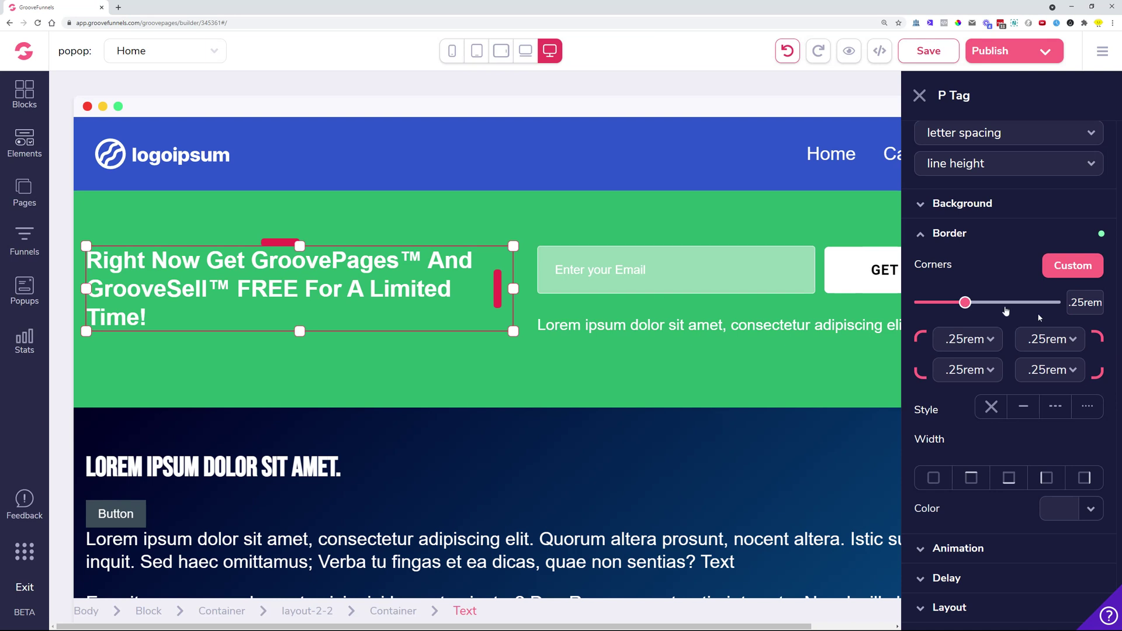
click(958, 233)
Step: Turn Custom corners off so the .25rem radius applies equally to all corners
click(521, 359)
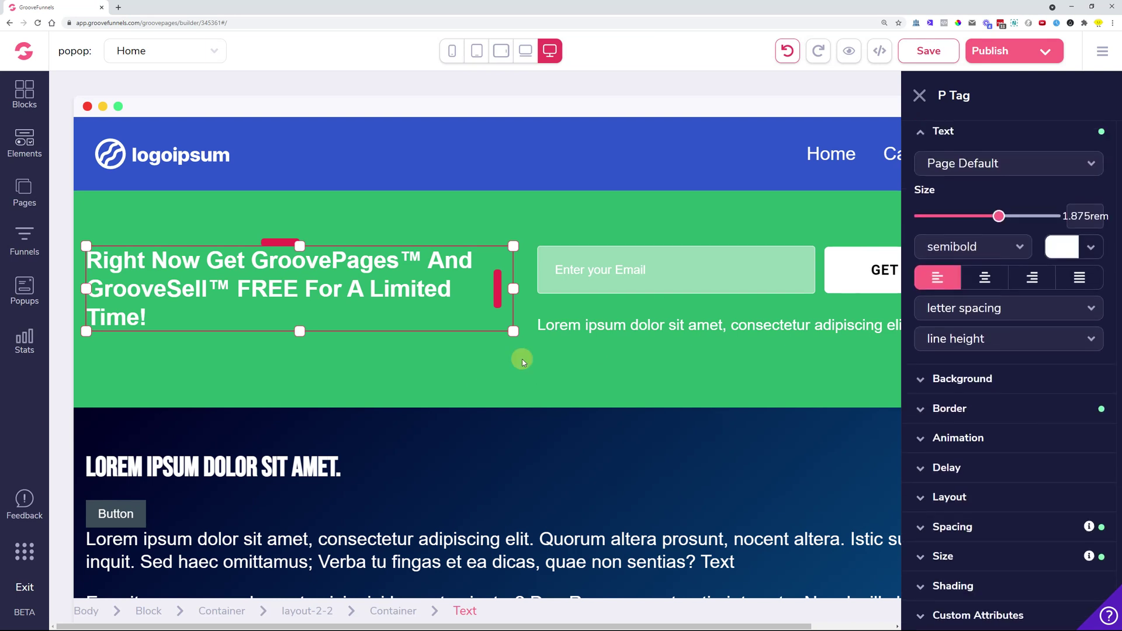
click(436, 280)
scroll(987, 407, down, 4)
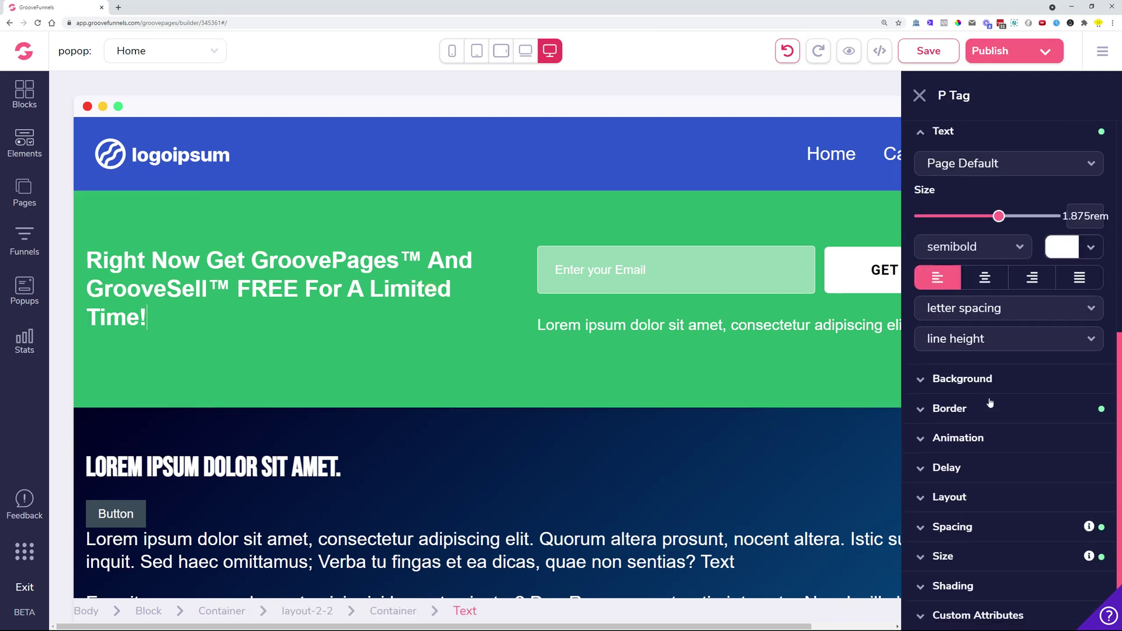
click(958, 409)
scroll(970, 409, down, 4)
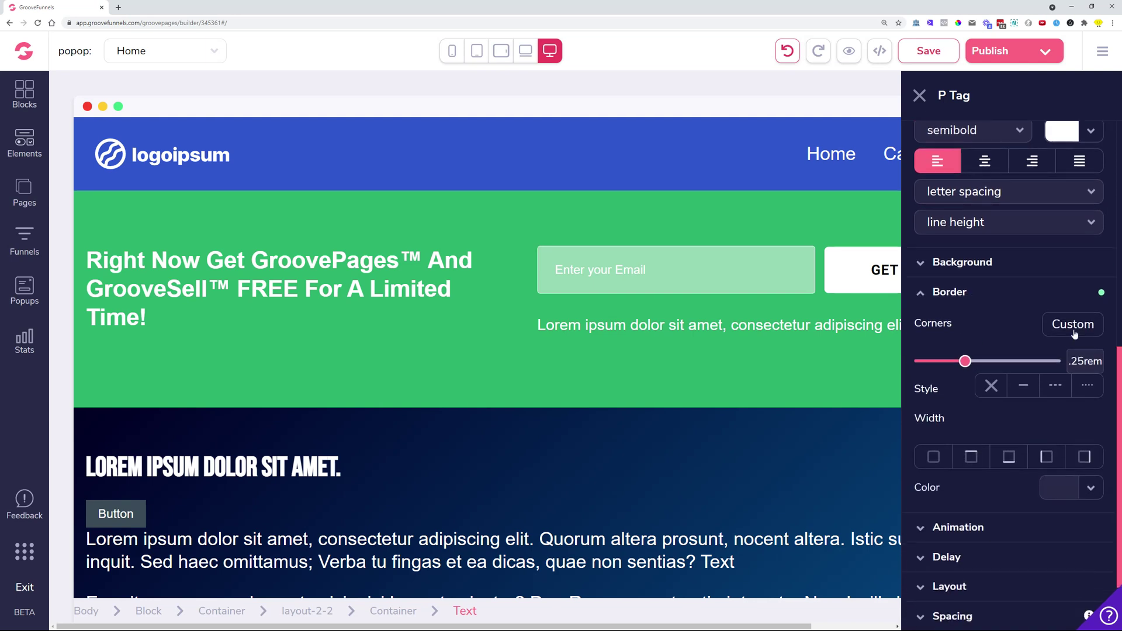
click(1072, 325)
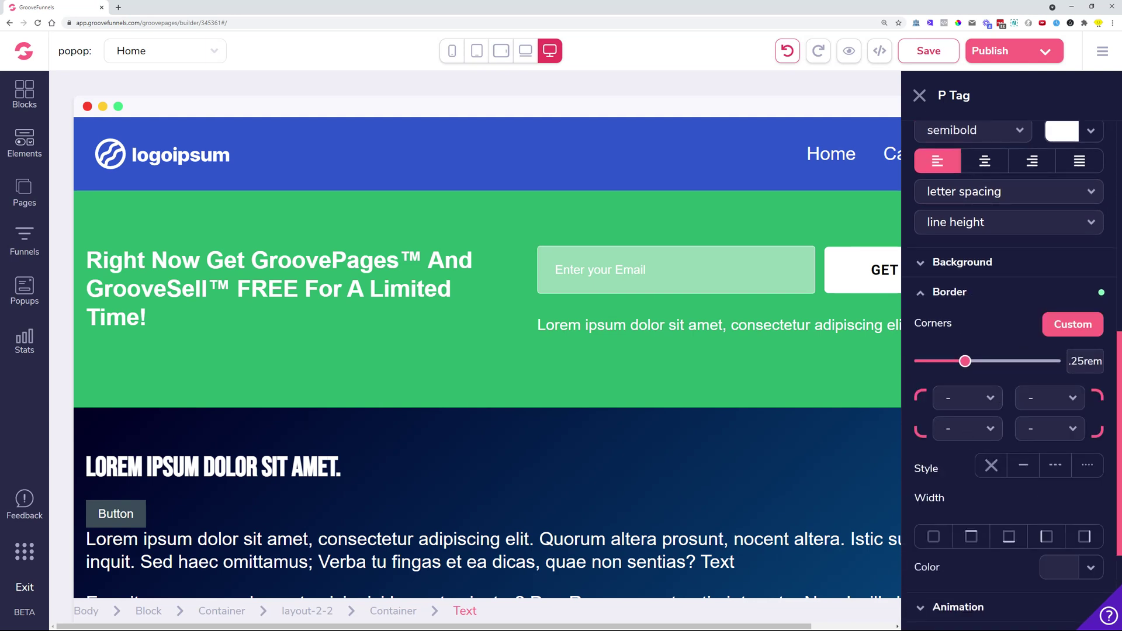
drag(1102, 361, 1077, 361)
click(965, 360)
click(1073, 324)
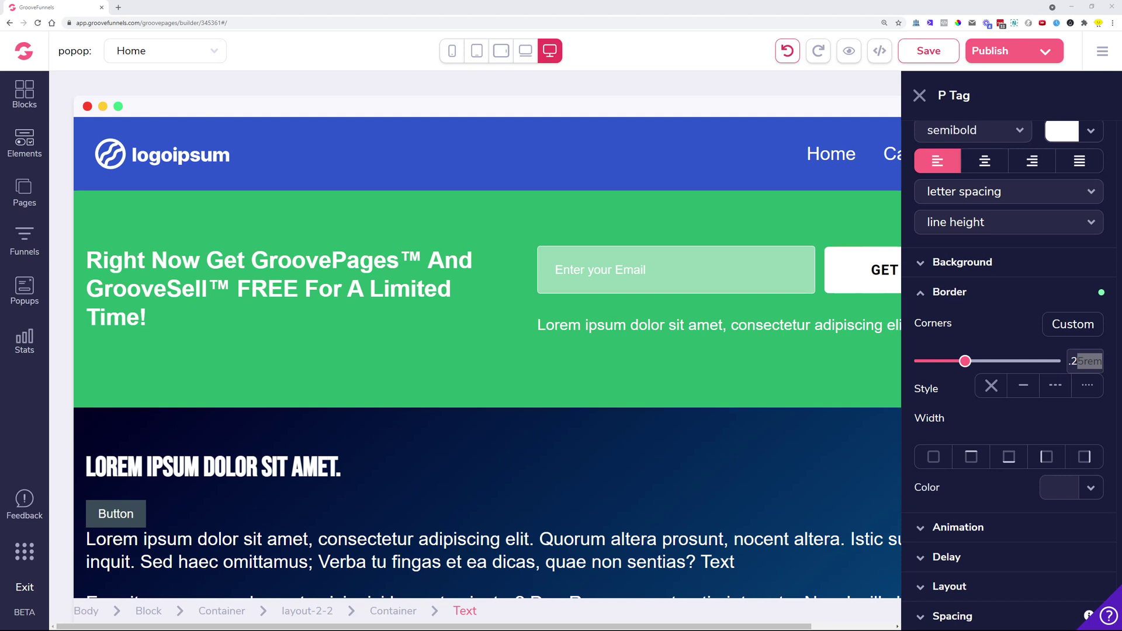
Step: Create Funnel 1 from a blank template and add one blank page
click(32, 237)
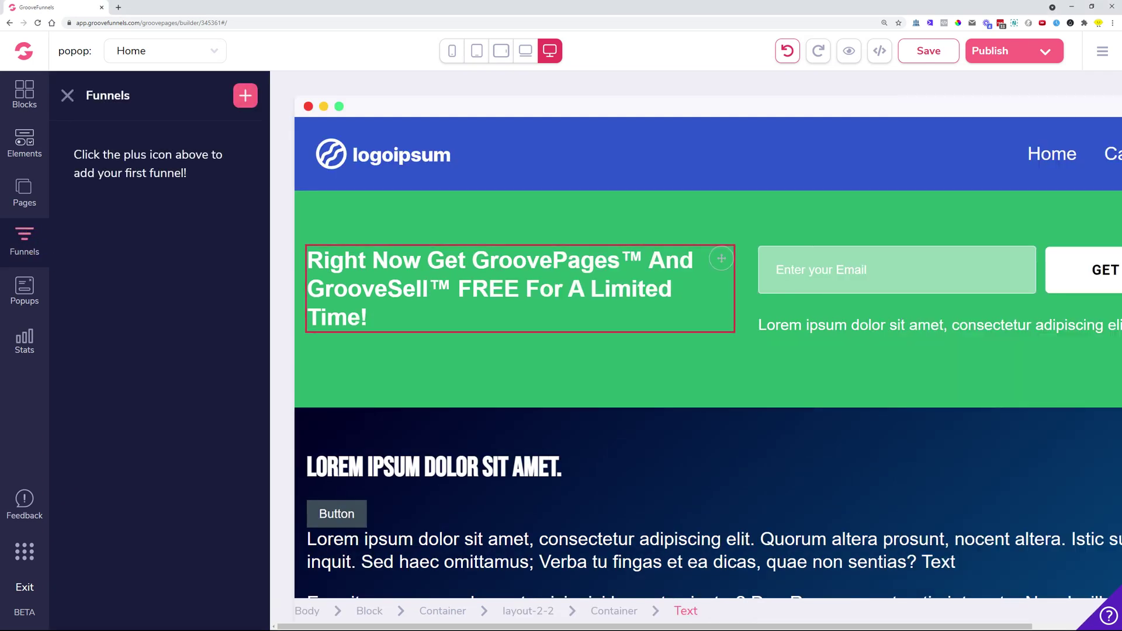
click(245, 95)
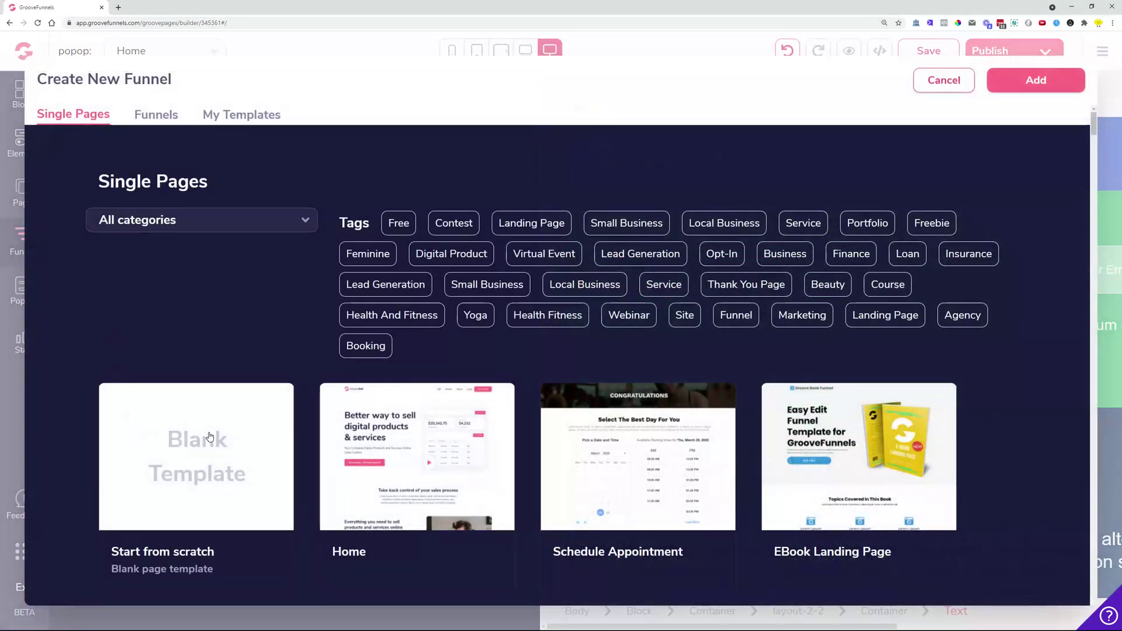
scroll(170, 442, down, 2)
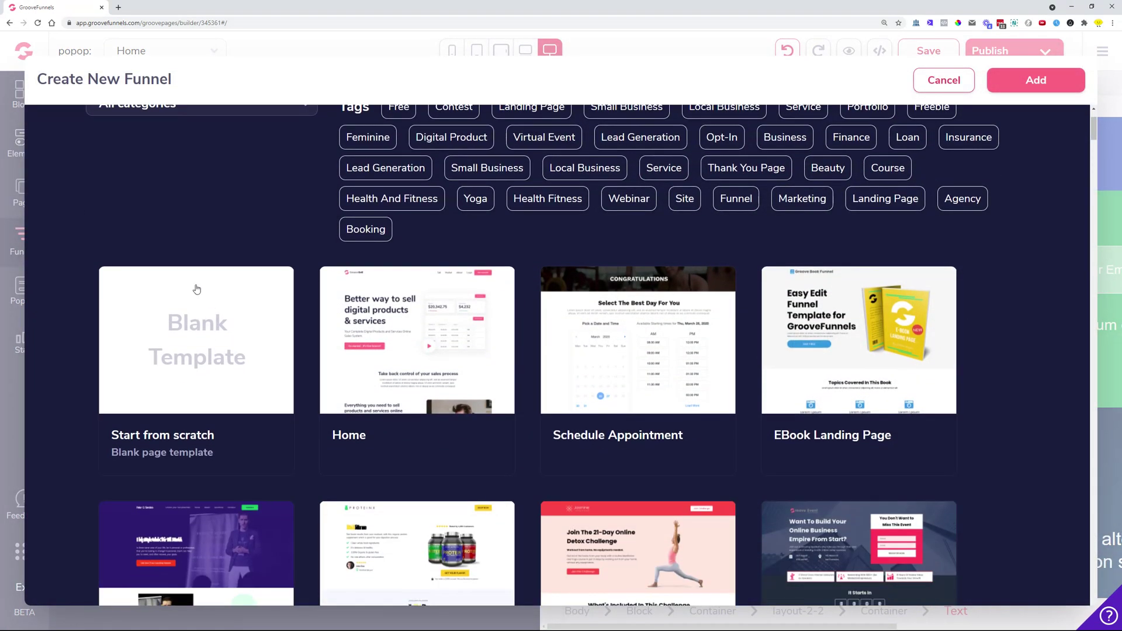
click(200, 339)
click(514, 228)
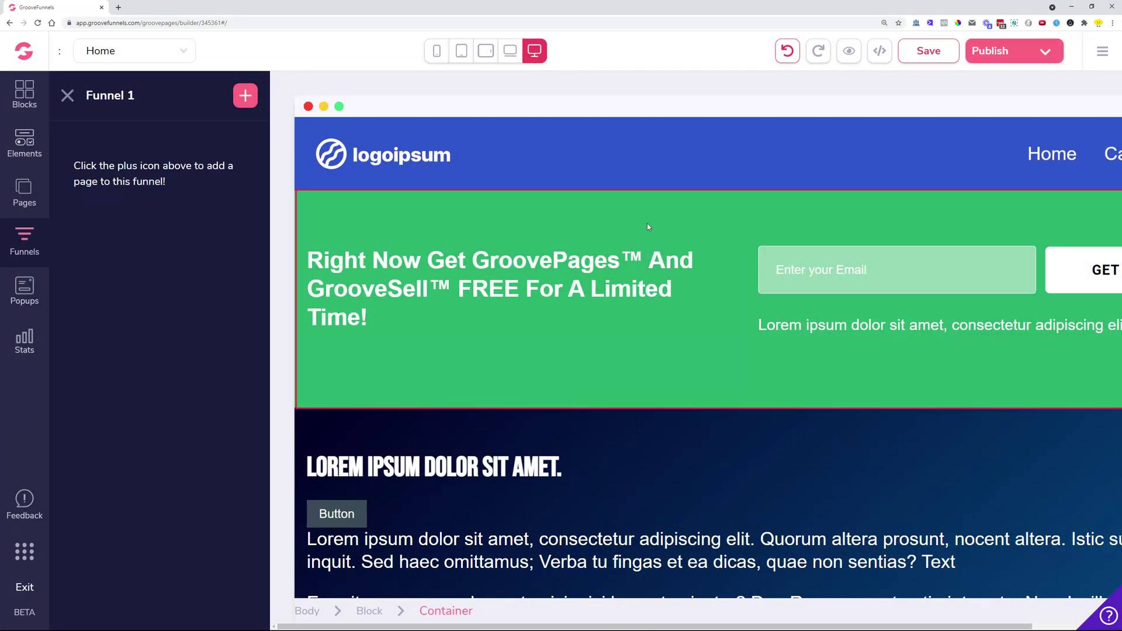
click(245, 95)
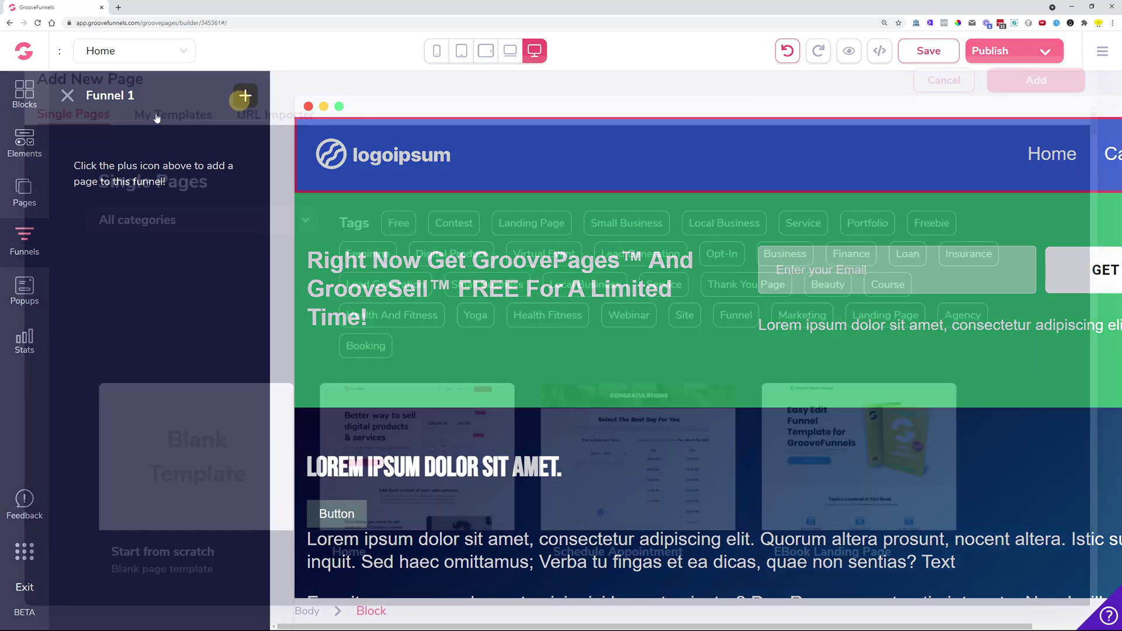
click(186, 433)
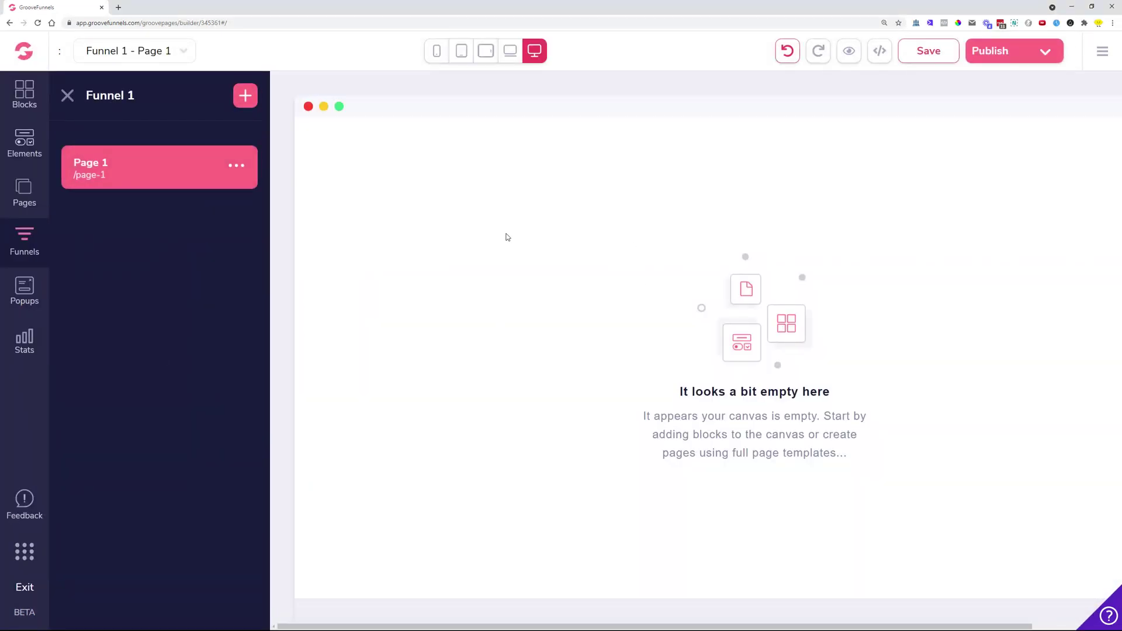
click(69, 97)
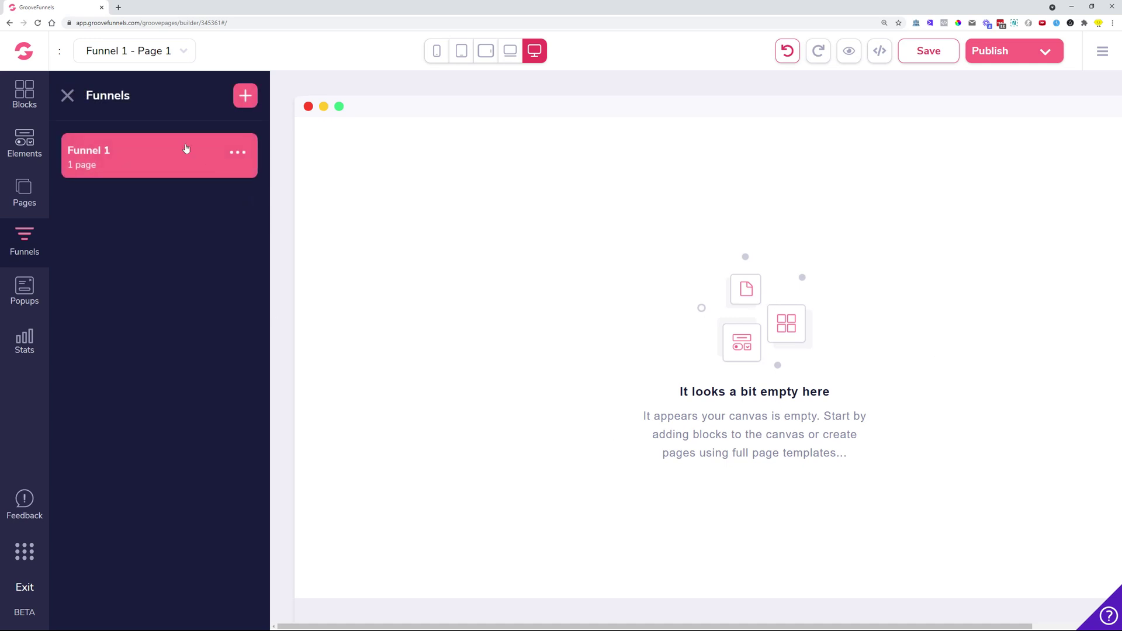
Step: Reopen the Home page from the site Pages list
click(32, 140)
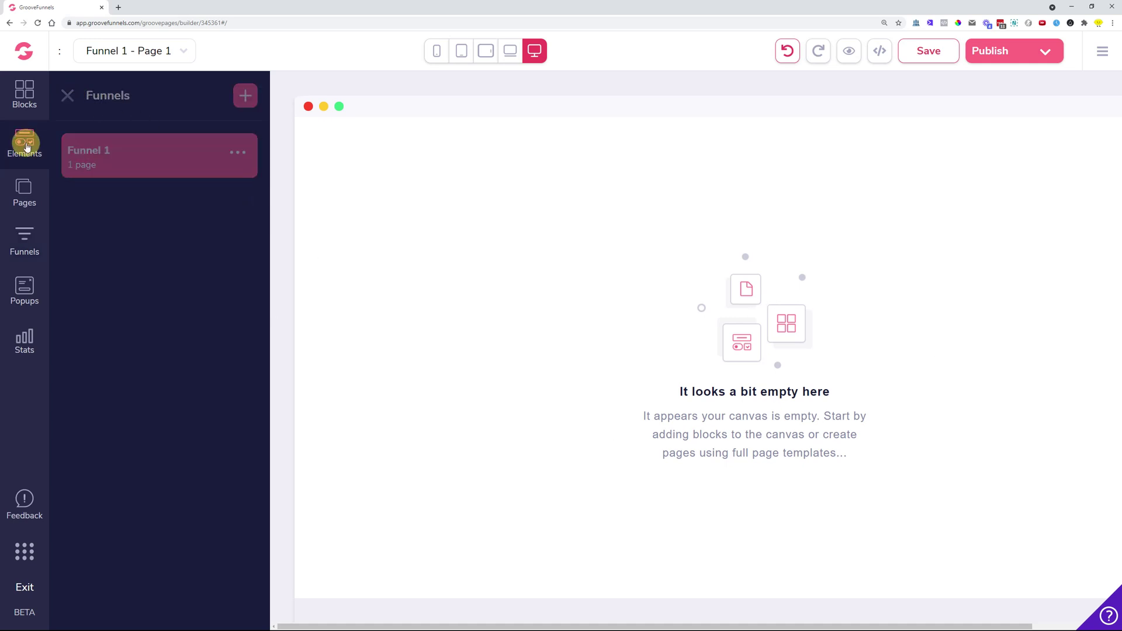
click(26, 202)
click(127, 184)
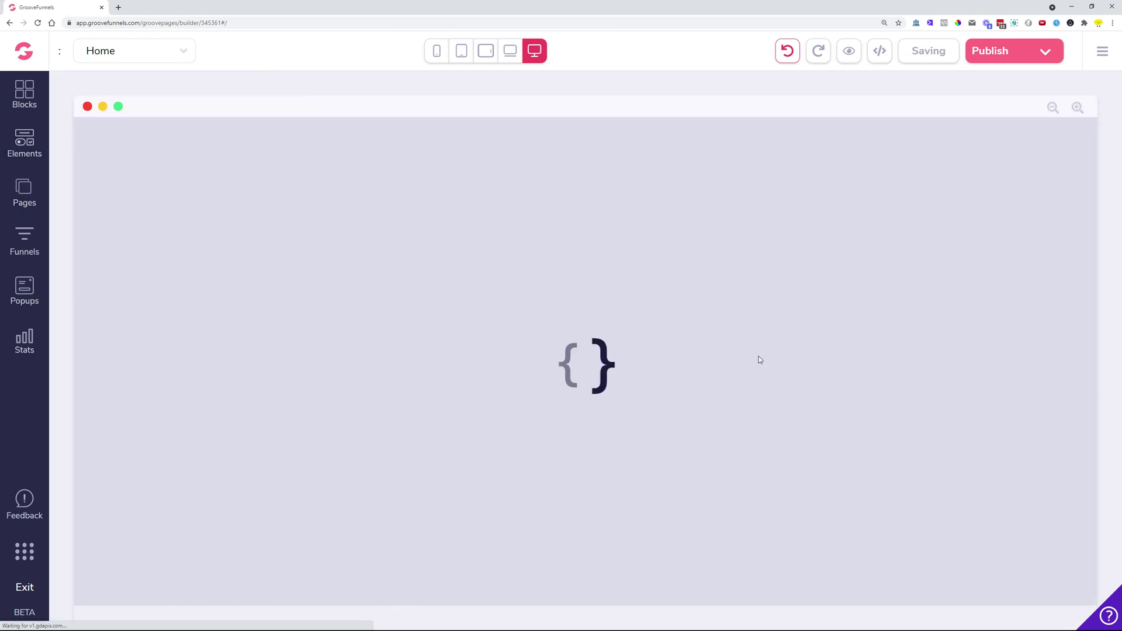
Step: Delete the green header block above the hero and select the hero section's container
scroll(284, 345, down, 1)
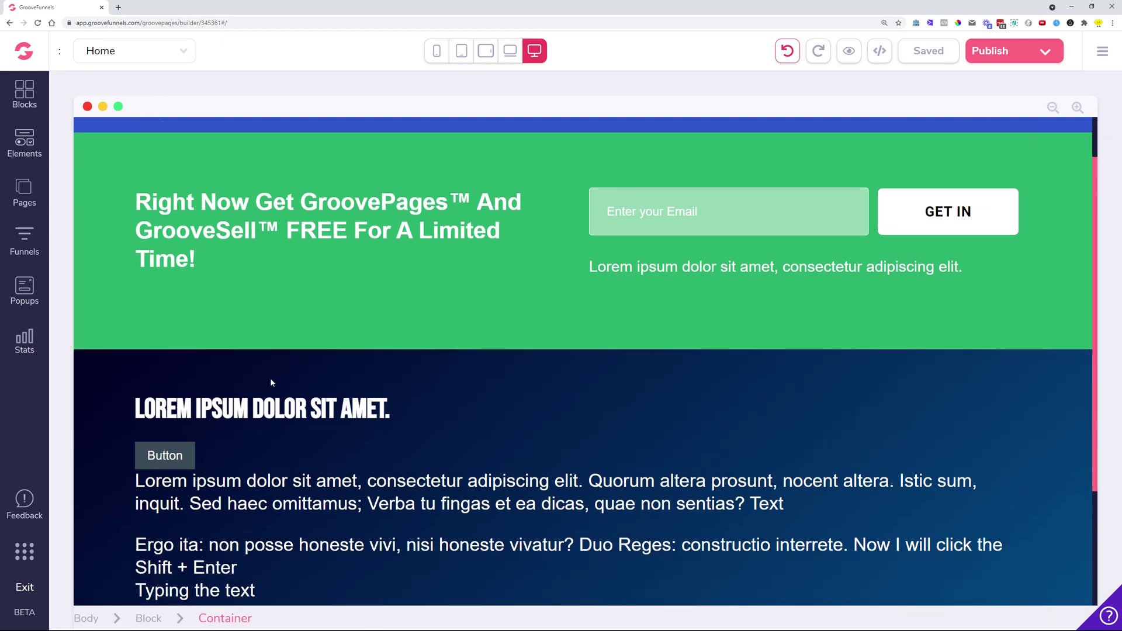
click(303, 327)
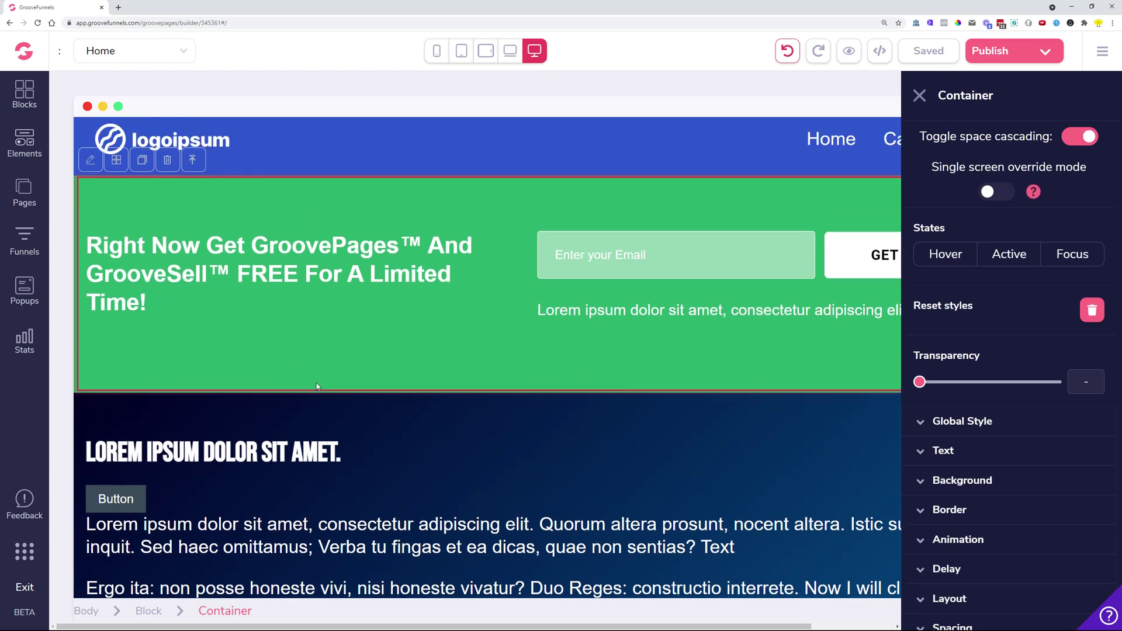
scroll(318, 395, up, 1)
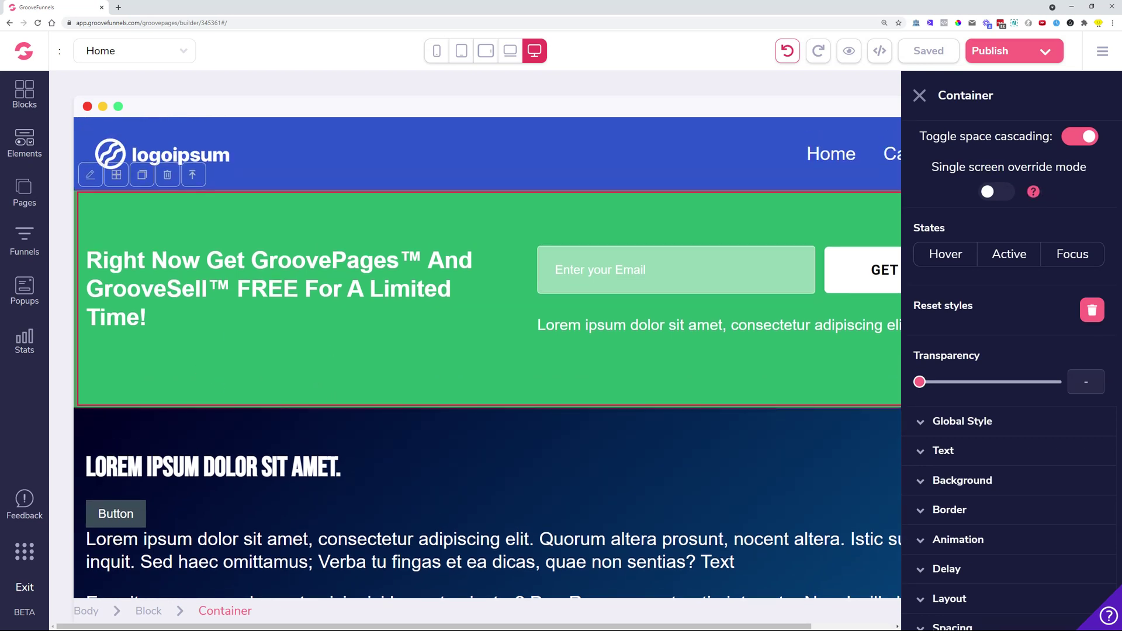
click(167, 175)
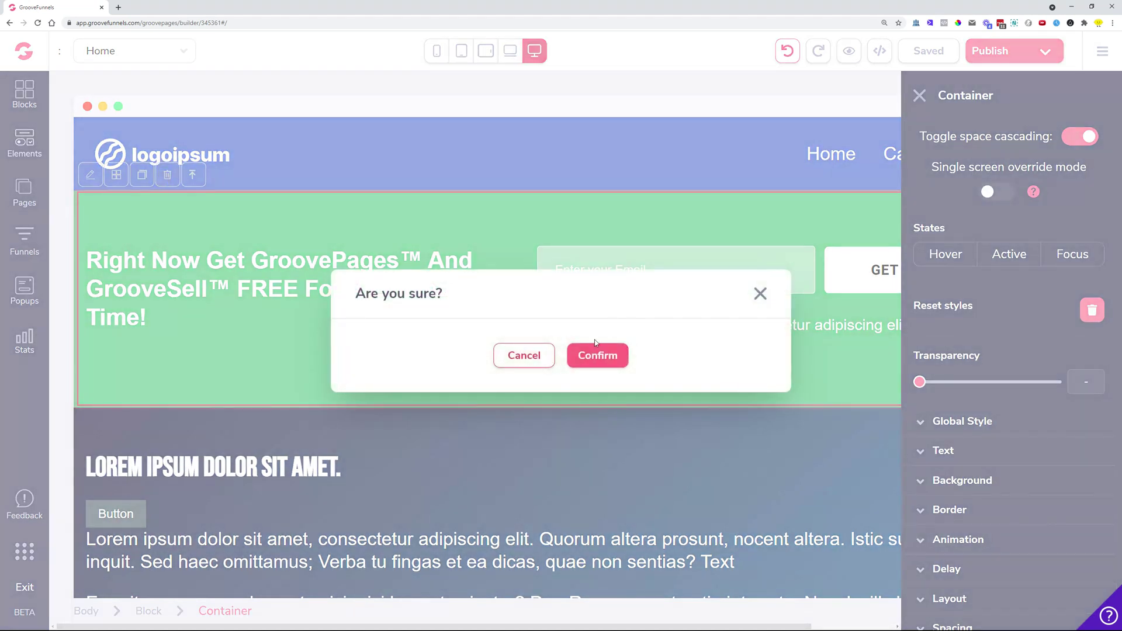
click(568, 364)
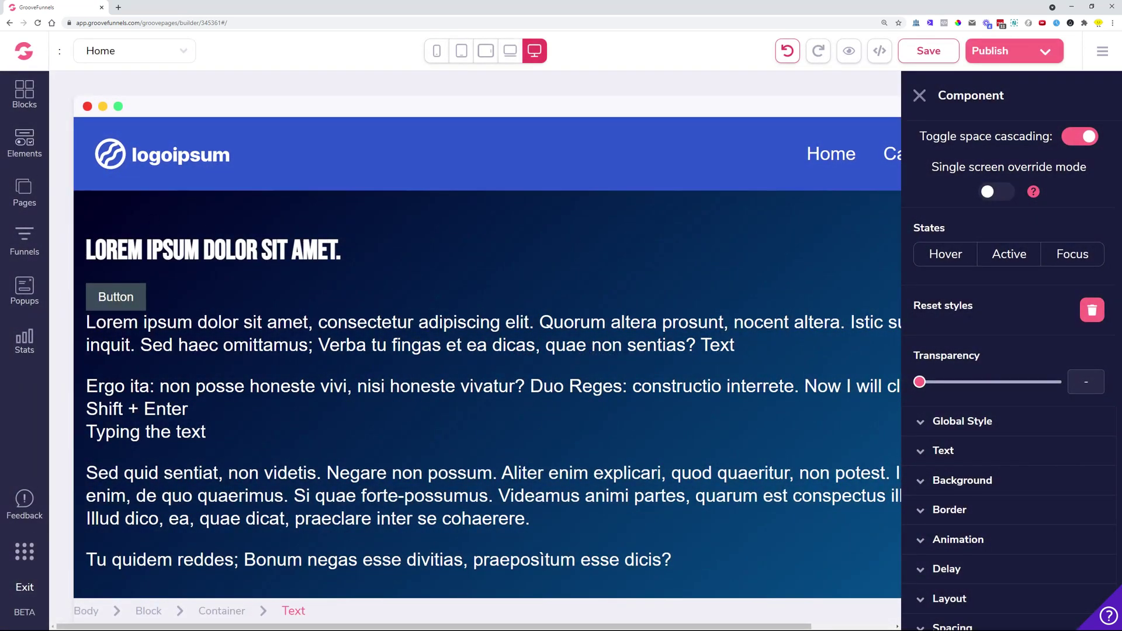
click(353, 285)
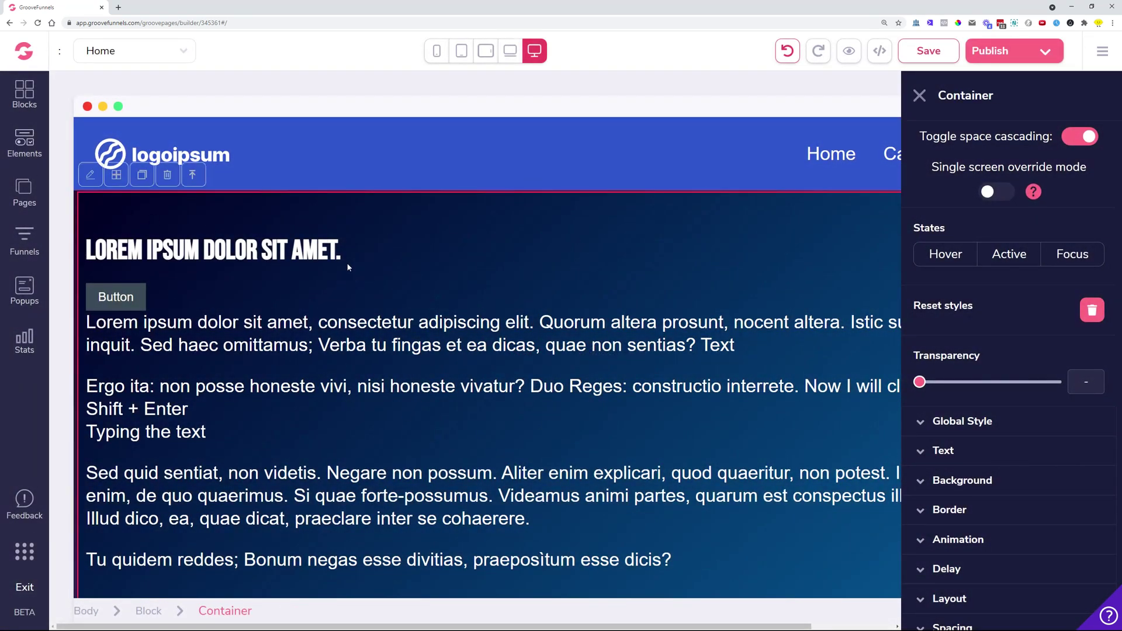
scroll(416, 279, down, 1)
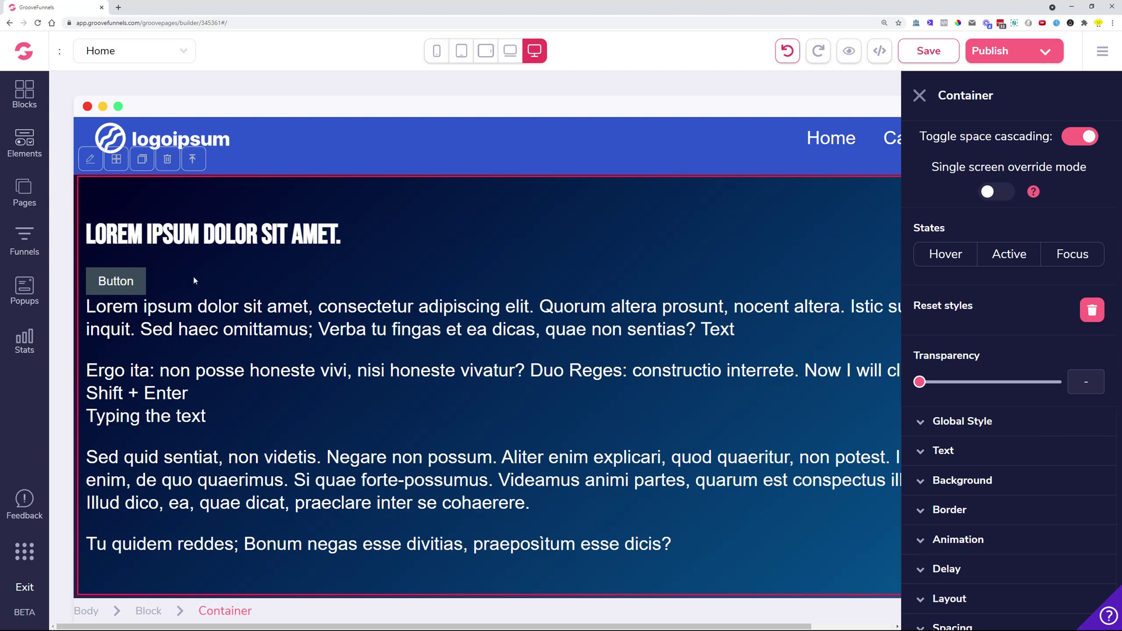
Step: Add an Image element to the hero below the heading and enlarge the placeholder
click(26, 143)
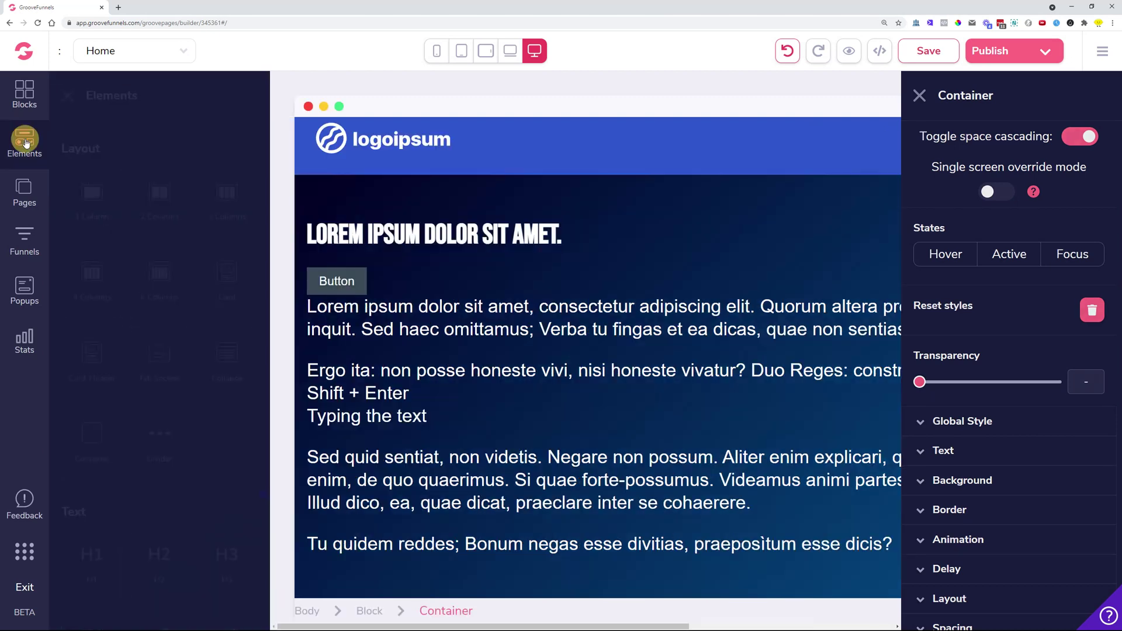
scroll(164, 324, down, 10)
scroll(163, 324, down, 4)
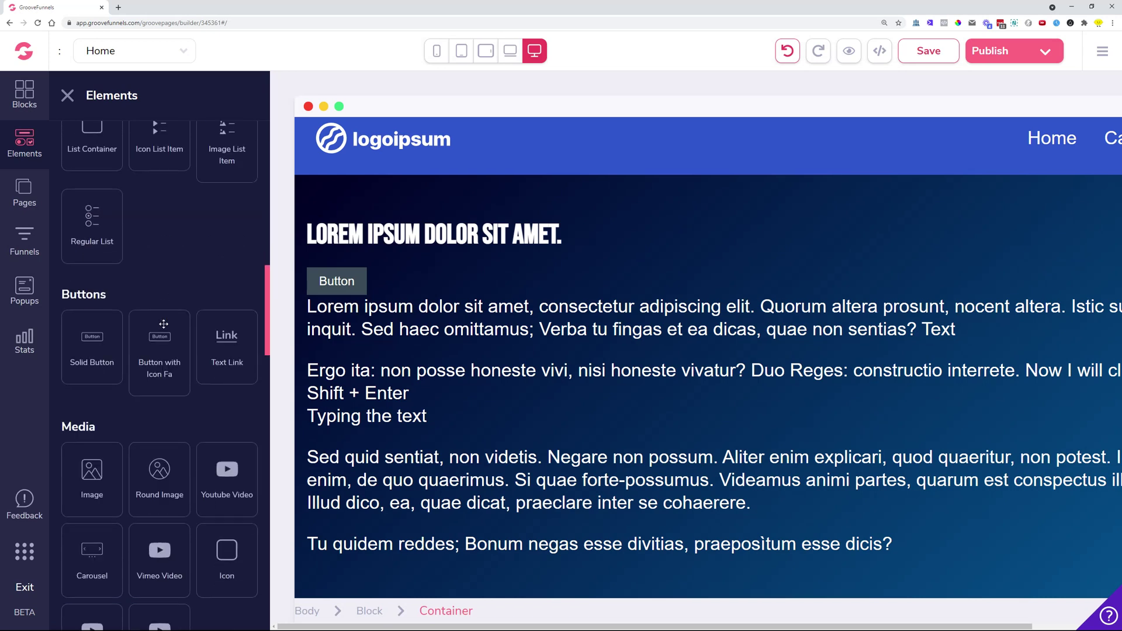
drag(105, 369, 489, 293)
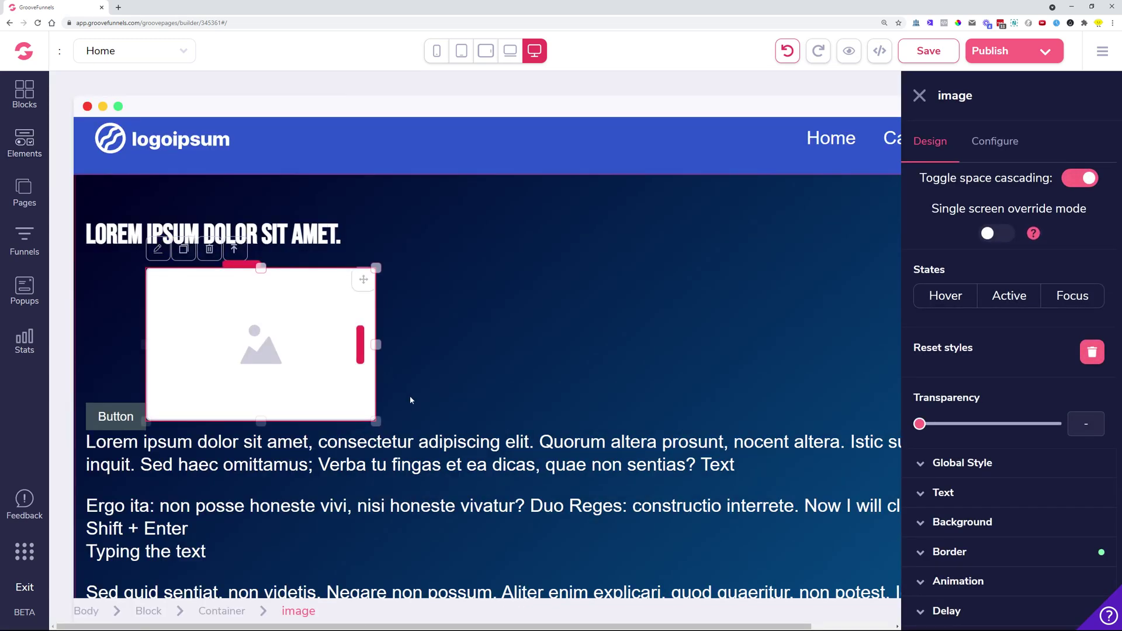
drag(377, 421, 380, 566)
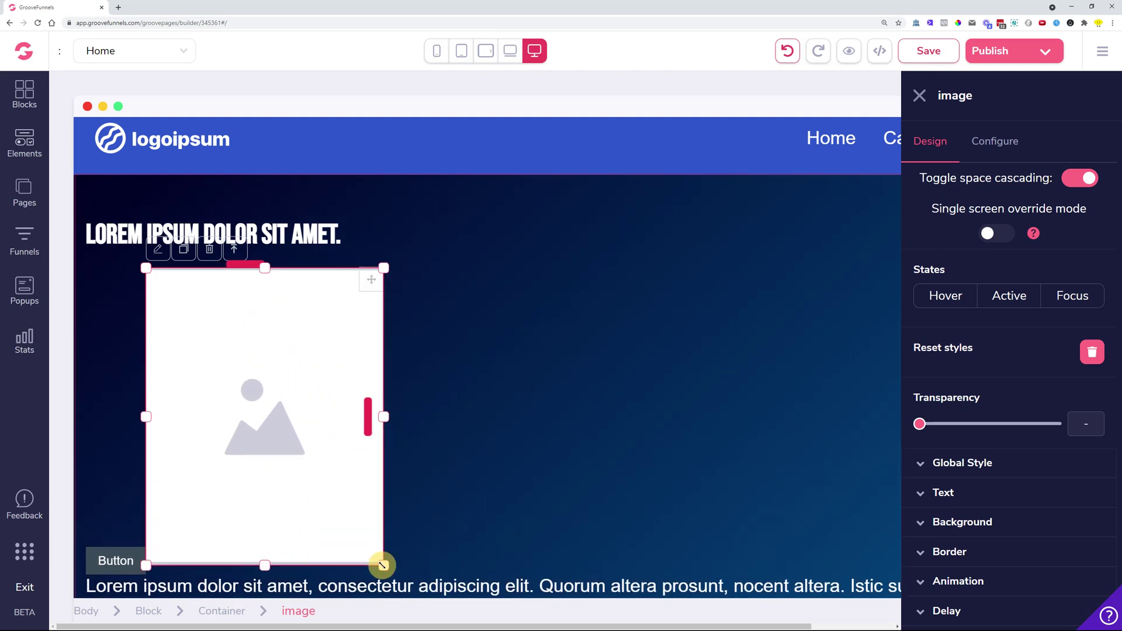
Step: Set the image's Size width and height both to auto
scroll(538, 384, down, 1)
scroll(538, 384, down, 3)
scroll(476, 351, up, 3)
scroll(1035, 545, down, 3)
click(995, 558)
scroll(1028, 501, down, 3)
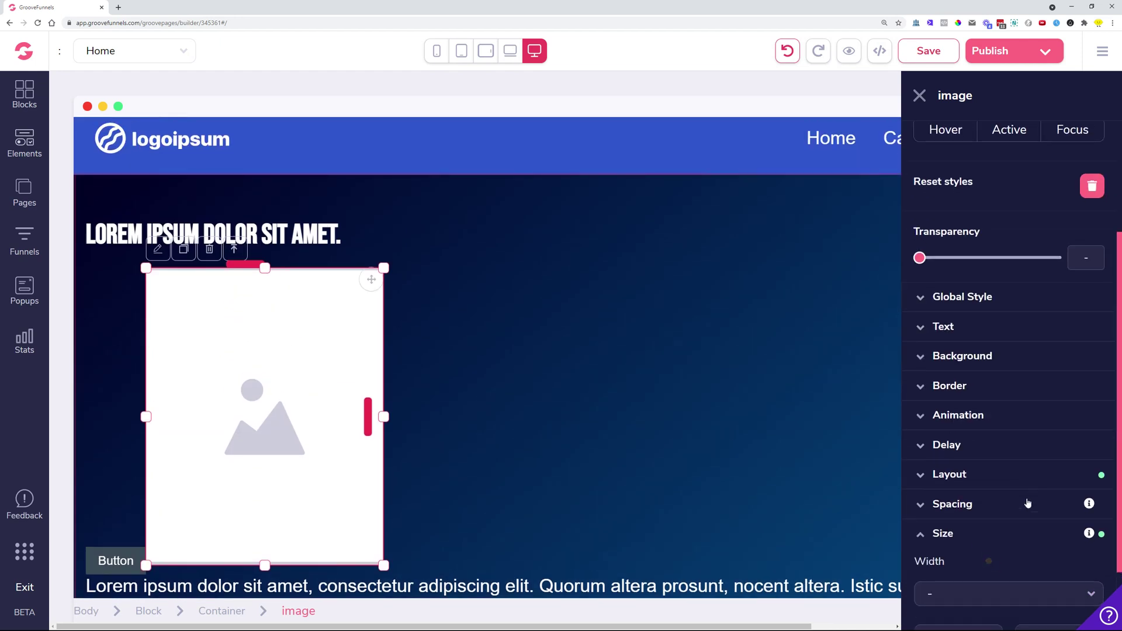
click(1027, 499)
click(994, 531)
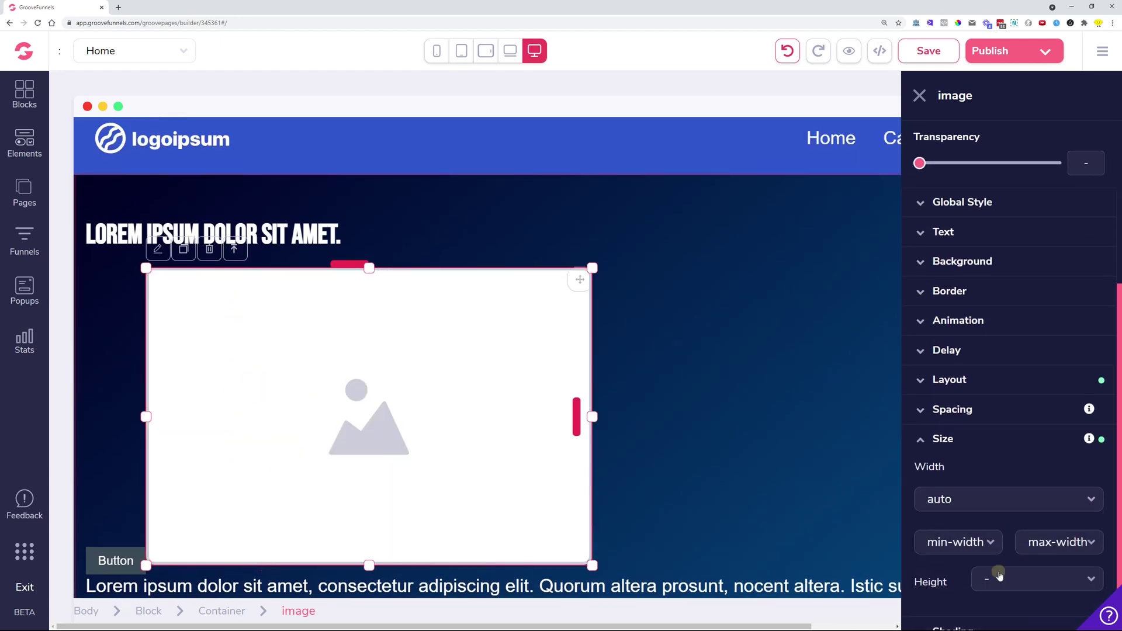
click(999, 575)
click(995, 605)
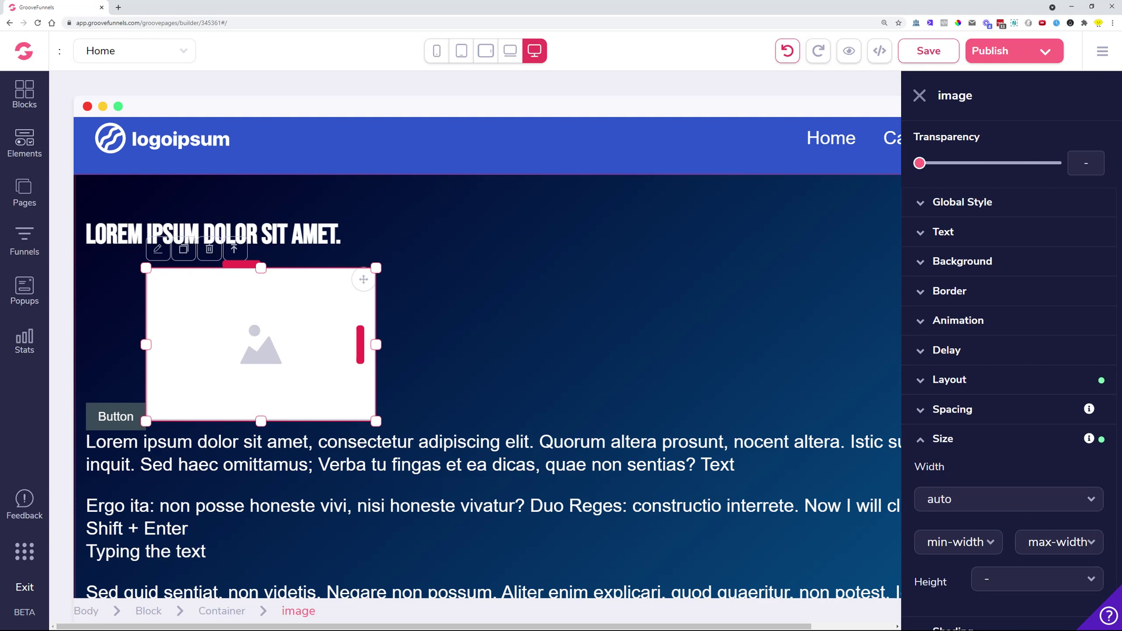
Step: Reopen the elements library and scroll down its list
scroll(415, 323, down, 3)
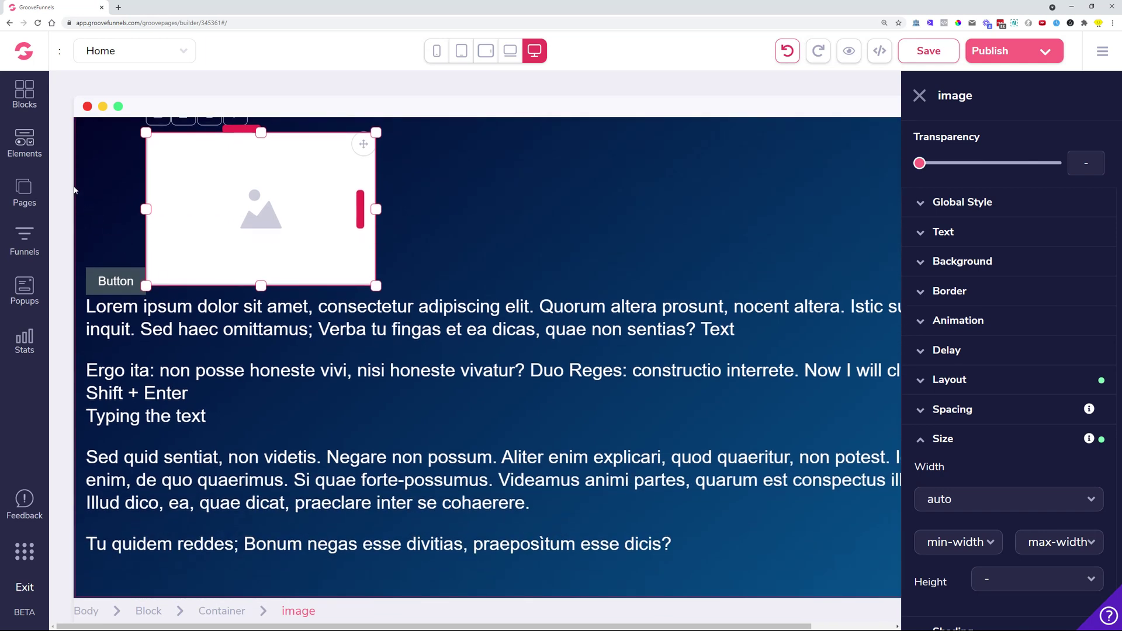
click(25, 143)
scroll(161, 408, down, 10)
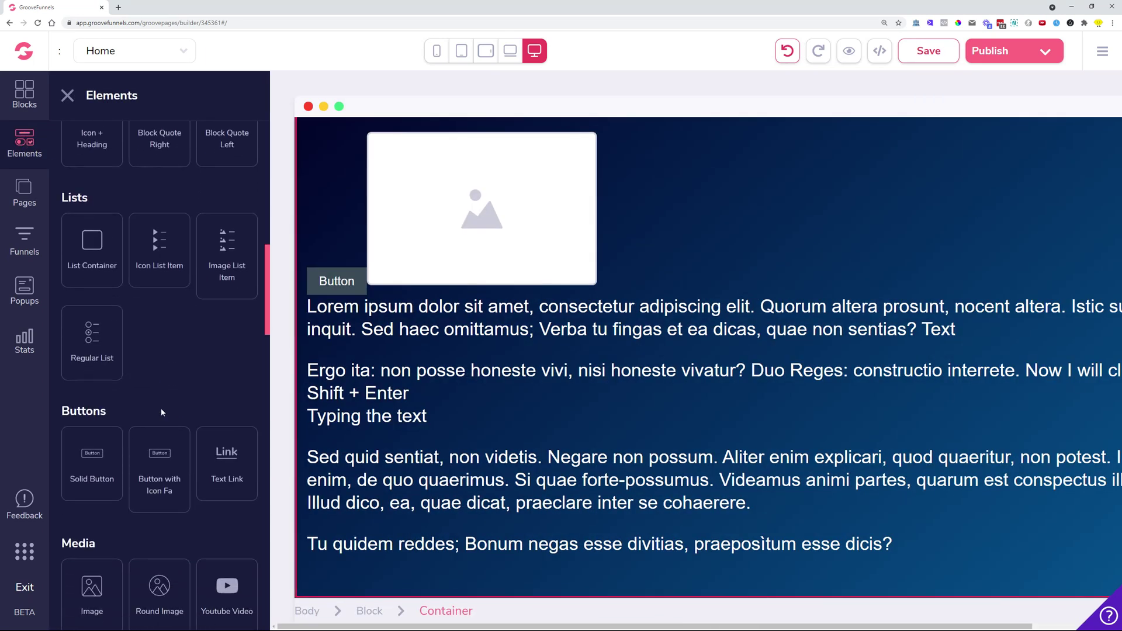
scroll(161, 408, down, 6)
Step: Add a Wistia Video above the paragraphs and set its Layout display to none
drag(159, 409, 649, 408)
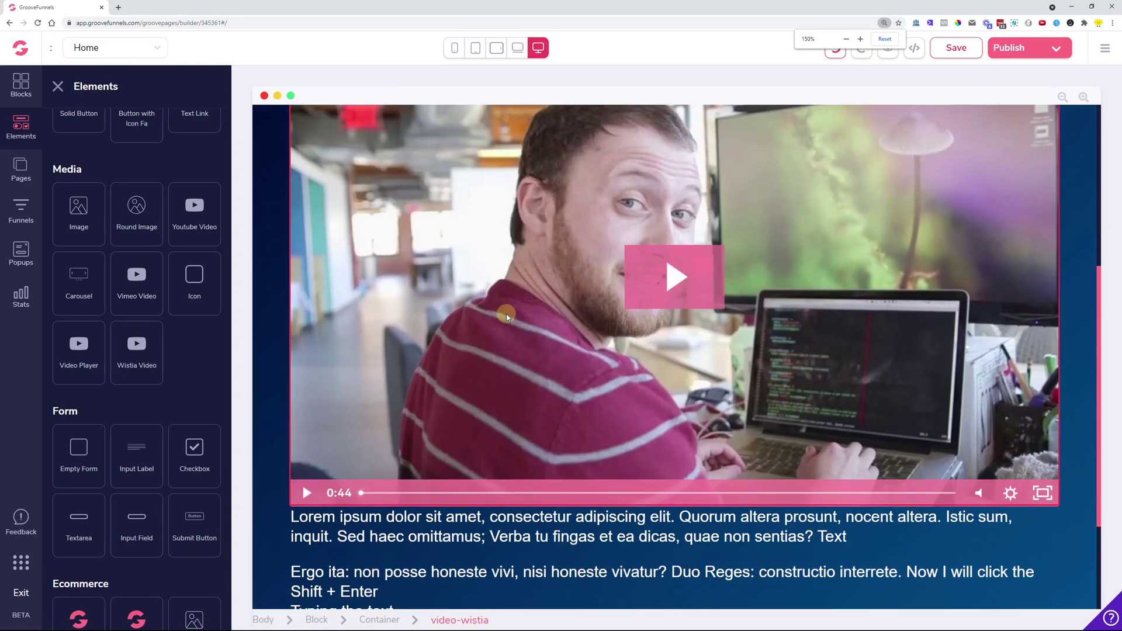
click(713, 361)
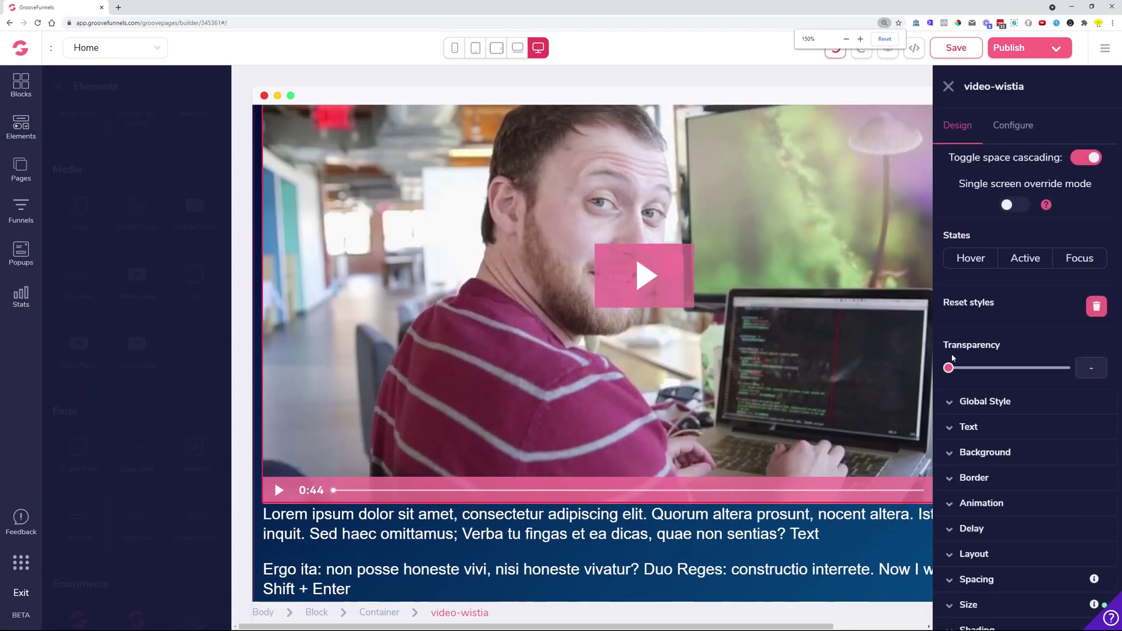
scroll(1051, 409, down, 1)
click(1026, 511)
scroll(1046, 490, down, 1)
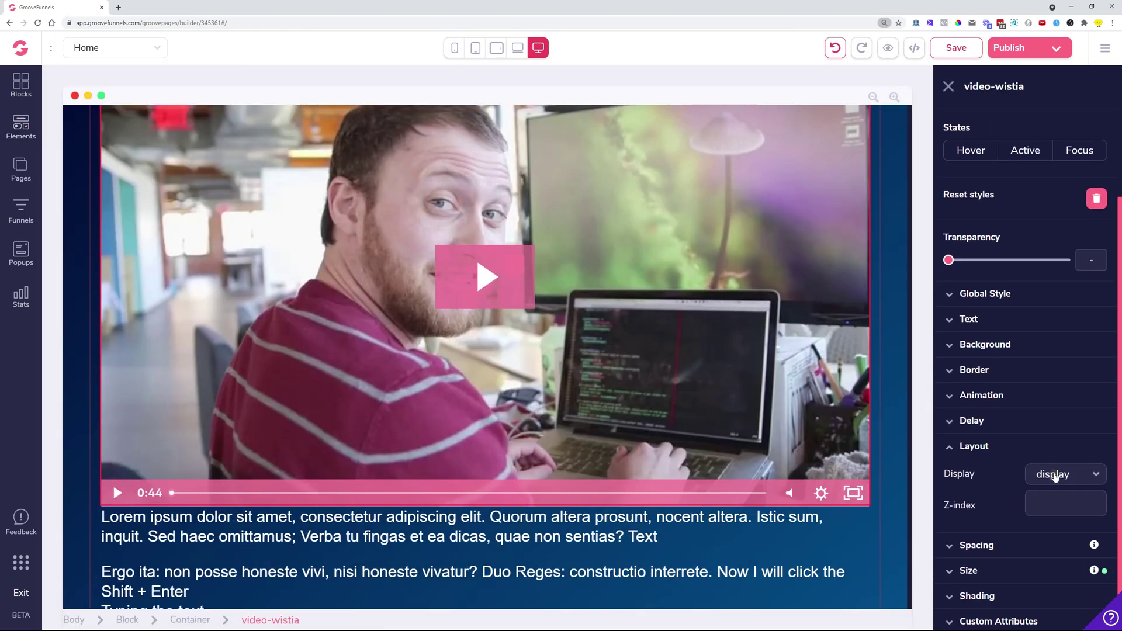
click(1055, 476)
click(1040, 567)
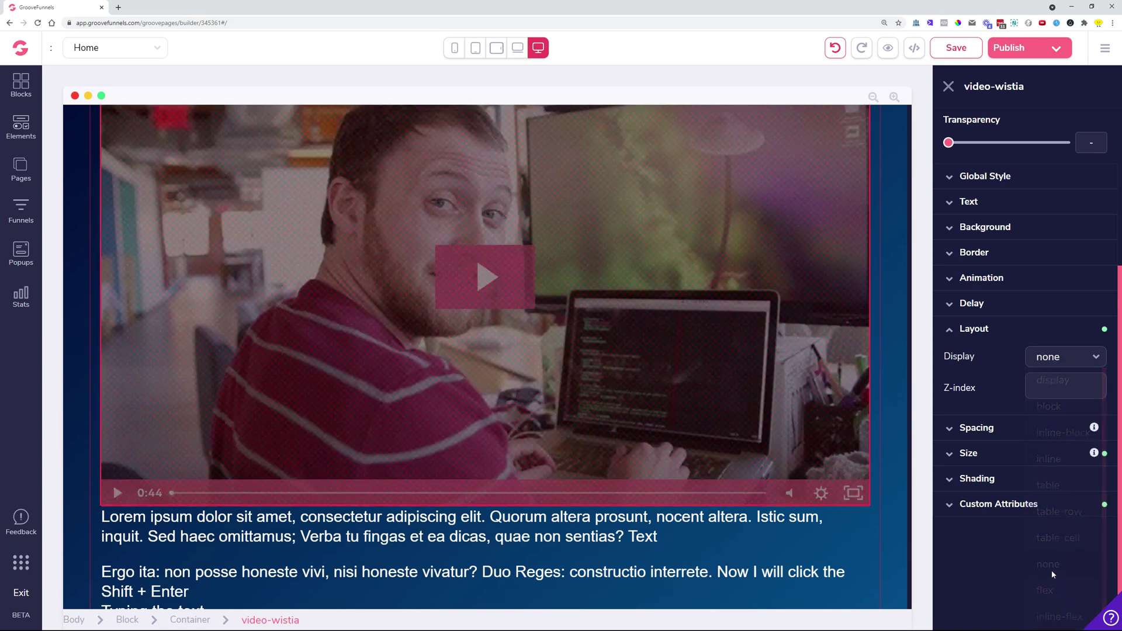
Step: Reselect the video, briefly restore its display, then set display back to none
click(512, 584)
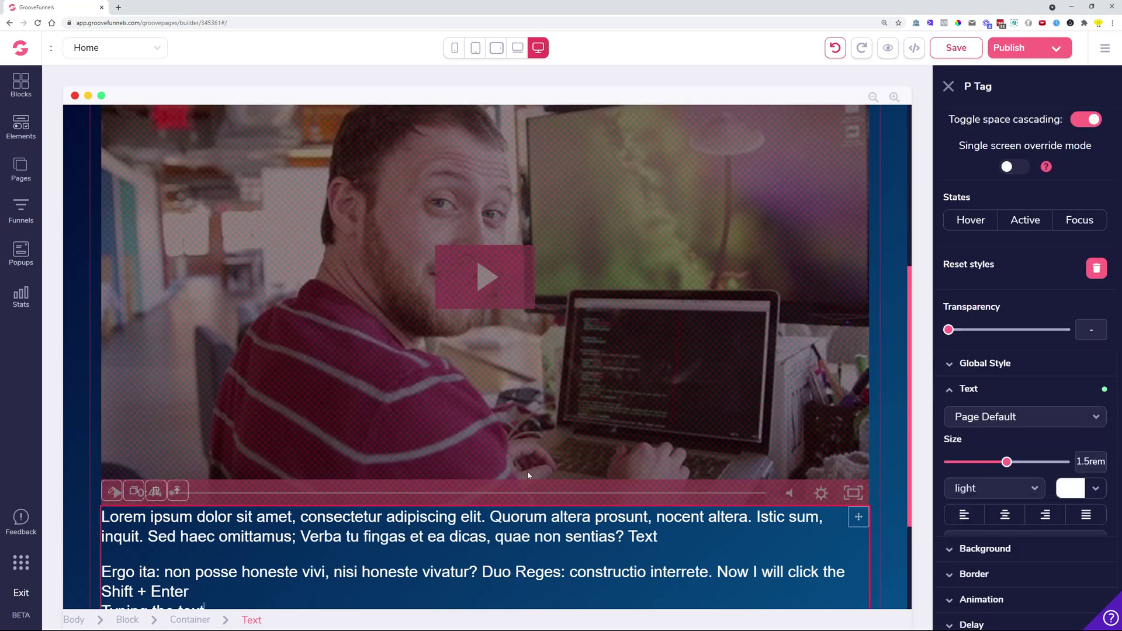
click(531, 383)
scroll(1022, 409, down, 1)
click(997, 519)
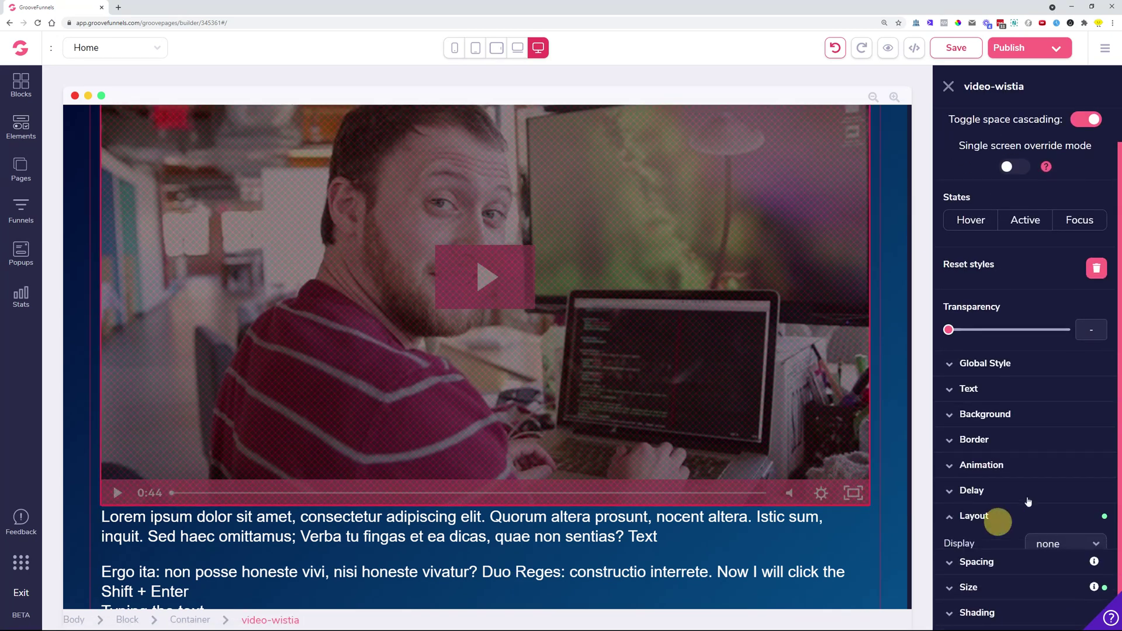
scroll(1028, 501, down, 1)
click(1067, 478)
click(1052, 503)
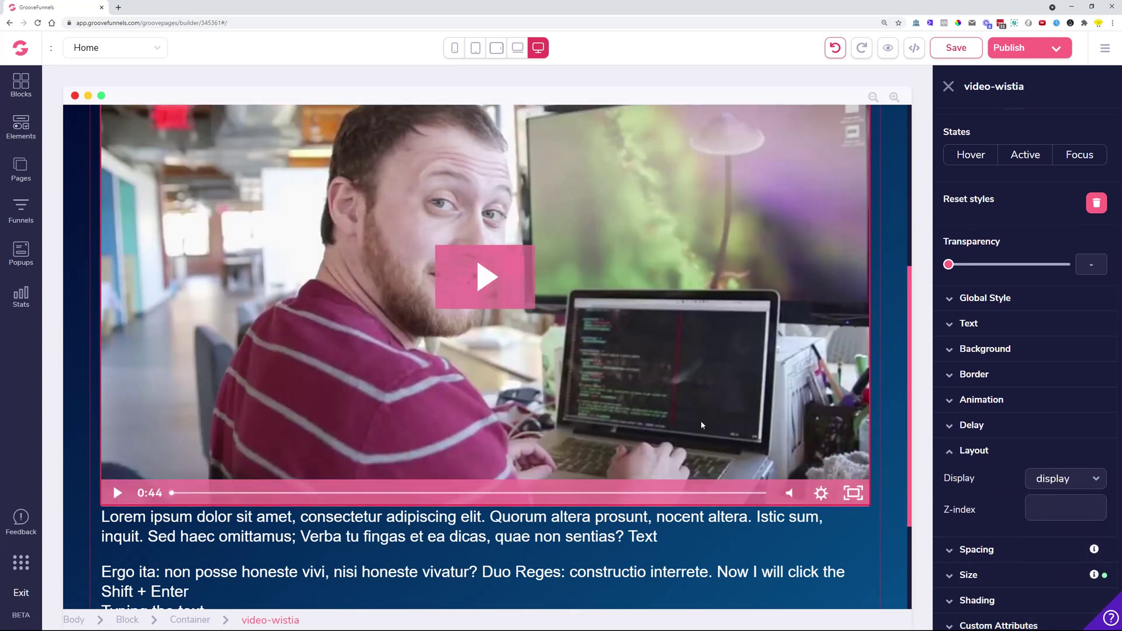
click(1075, 483)
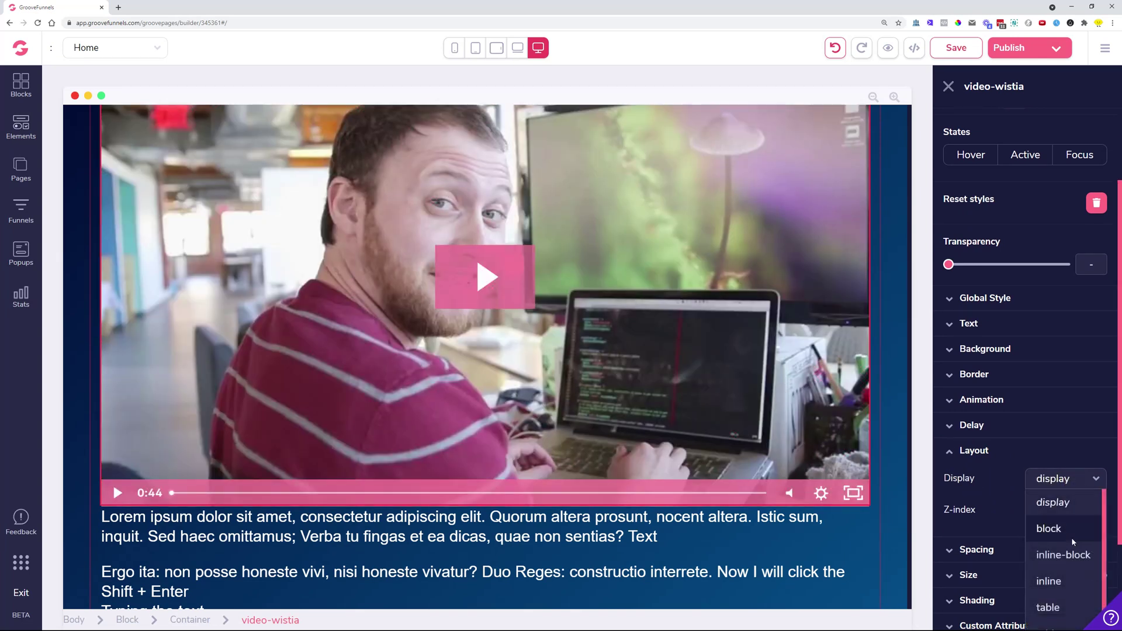
scroll(1015, 531, down, 2)
click(1049, 564)
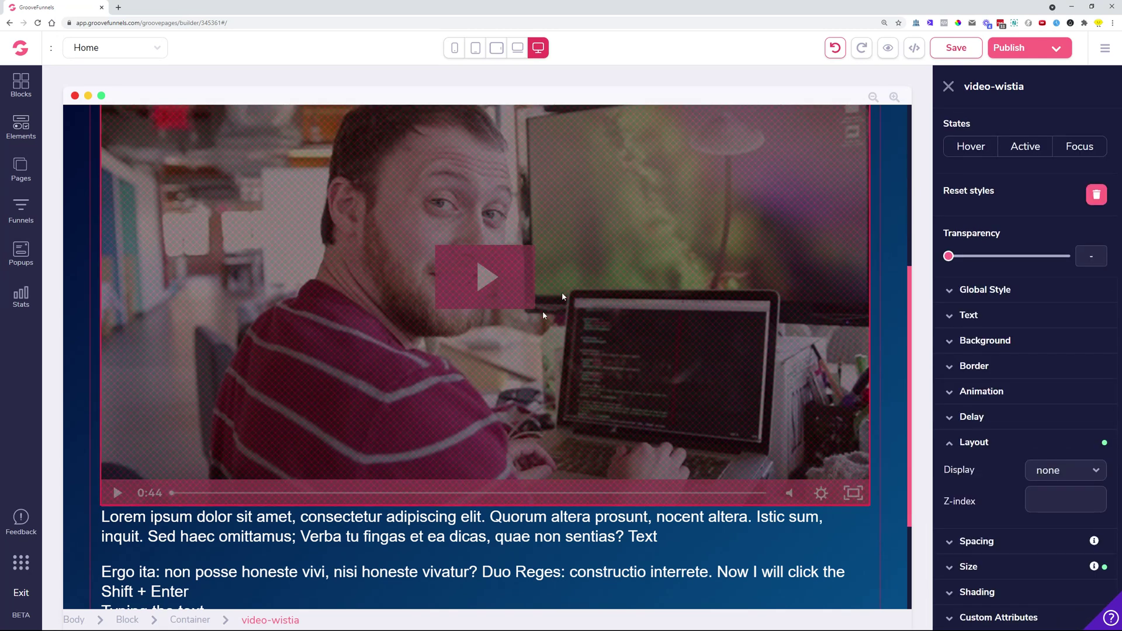
scroll(562, 293, up, 5)
Step: Hide the hero's image placeholder by setting its Layout display to none
click(273, 266)
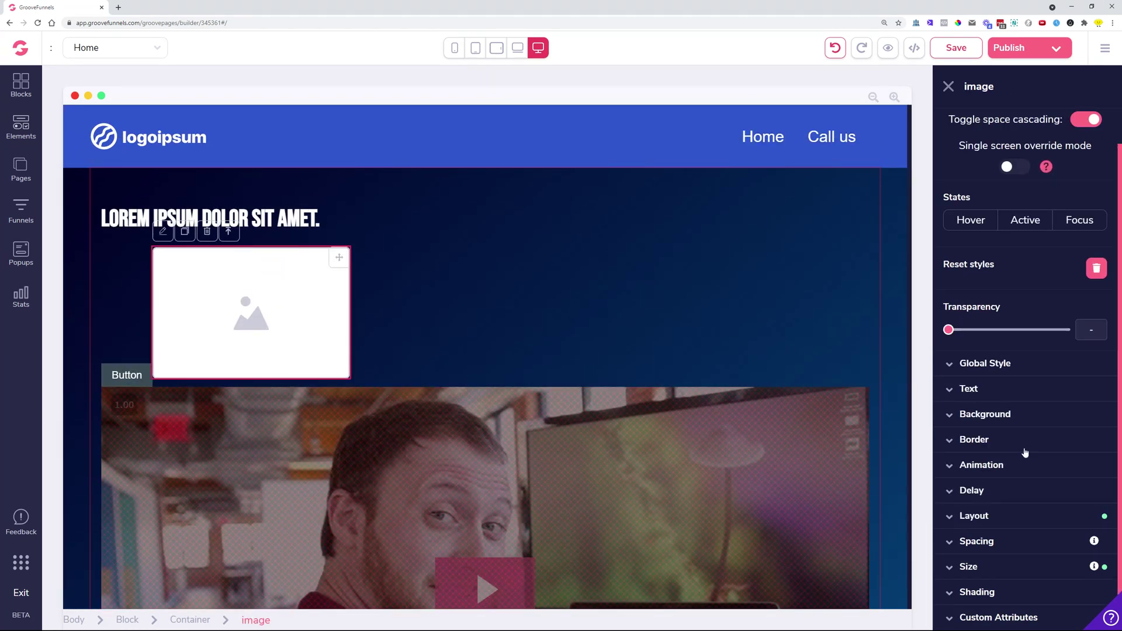
click(1008, 509)
scroll(1061, 478, down, 1)
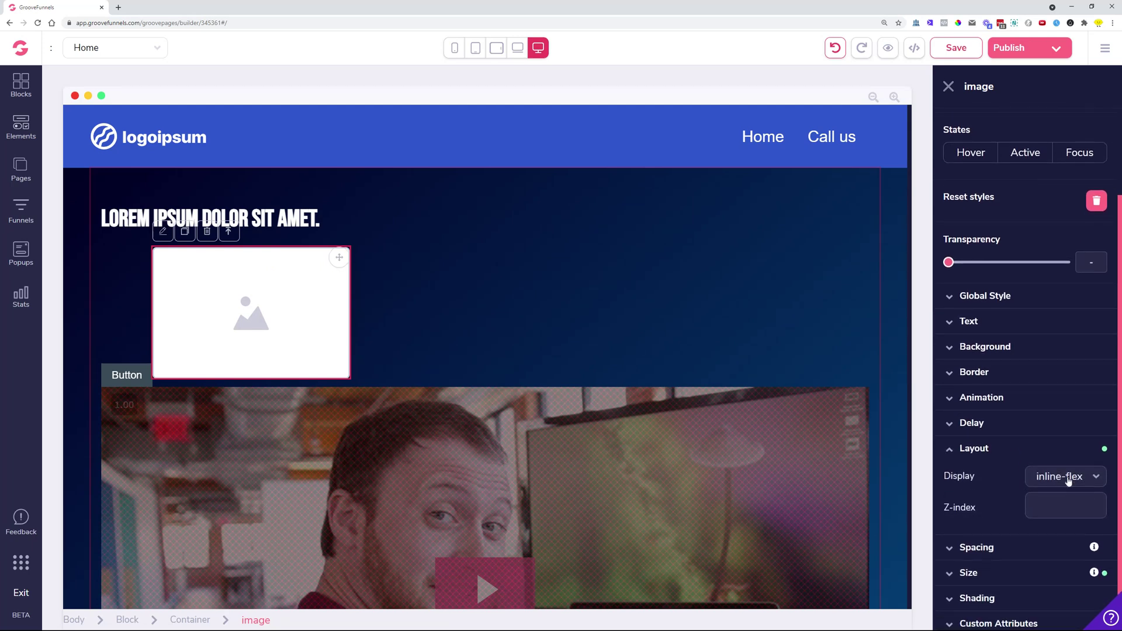
click(1068, 479)
scroll(1069, 491, down, 2)
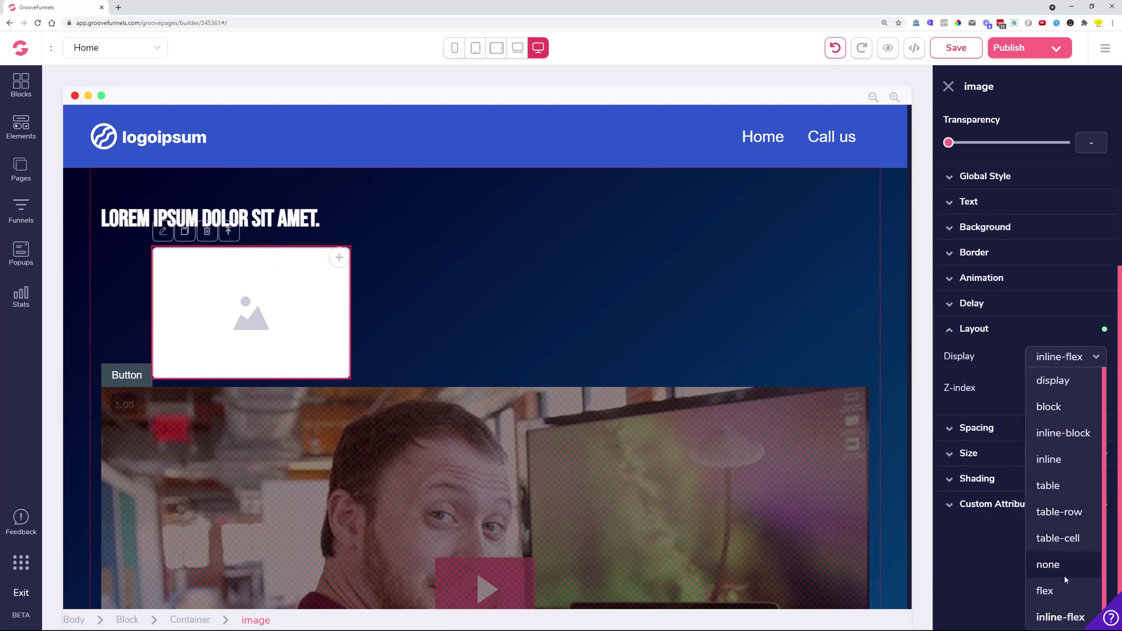
click(1063, 566)
Step: In tablet-portrait preview, set the LOREM IPSUM heading's display to none as a single-screen override
click(515, 50)
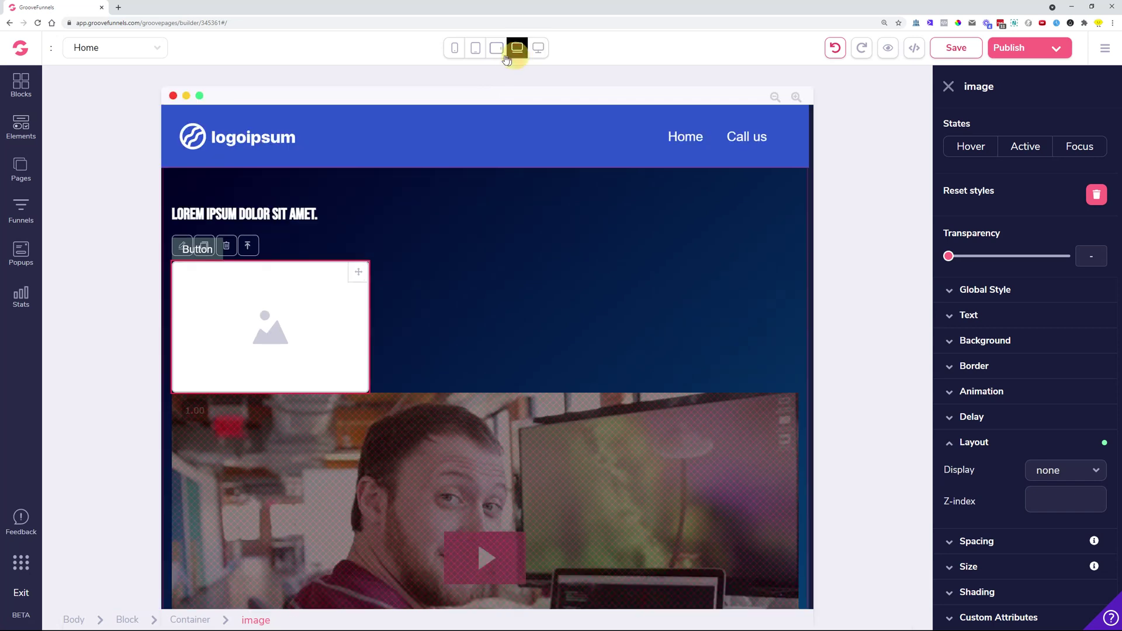
click(496, 51)
click(476, 52)
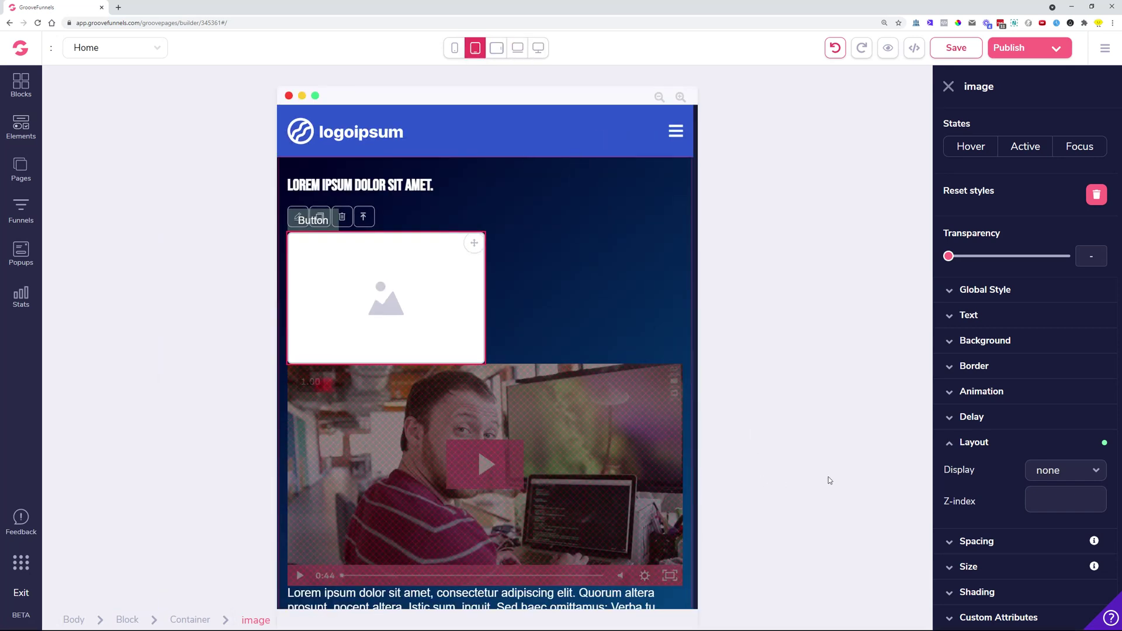
click(428, 186)
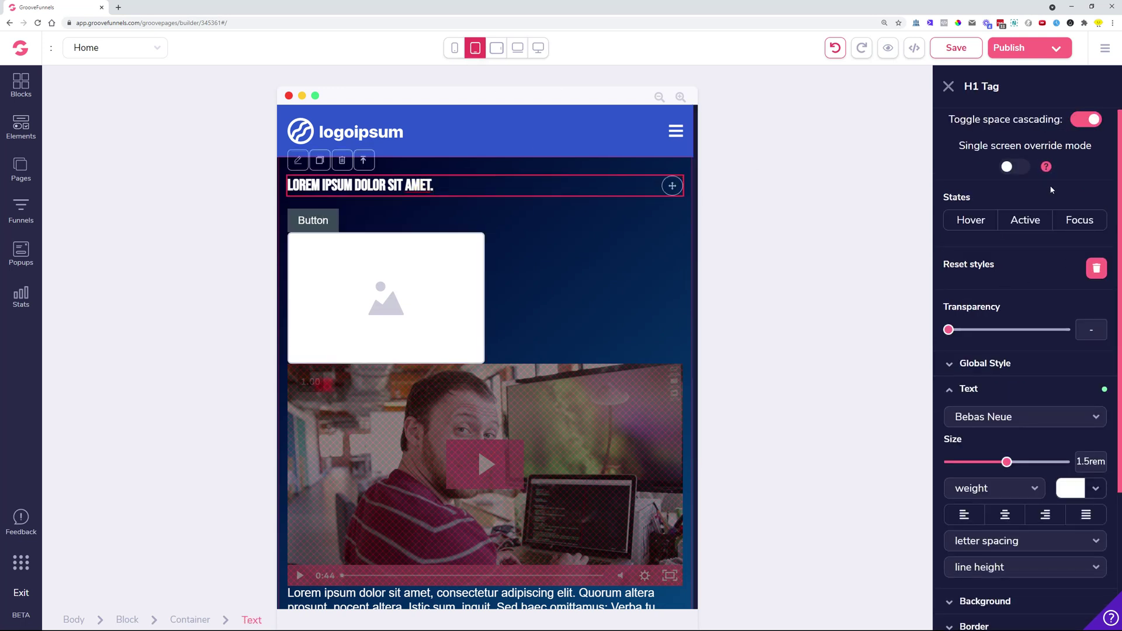
click(1013, 168)
scroll(1034, 409, down, 3)
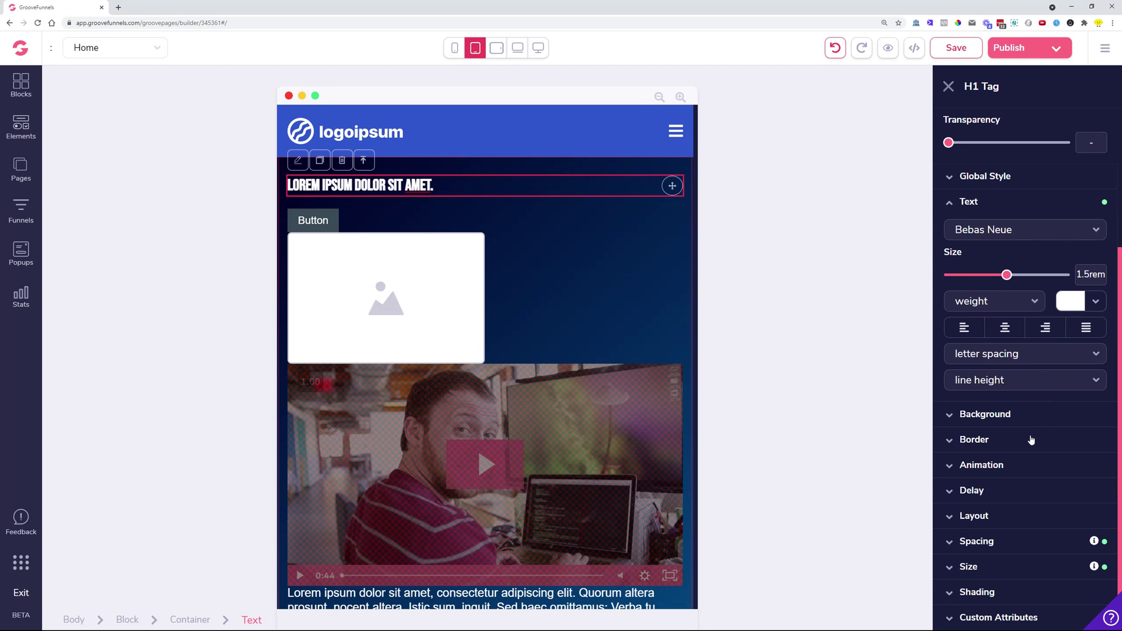
click(1013, 517)
click(1064, 491)
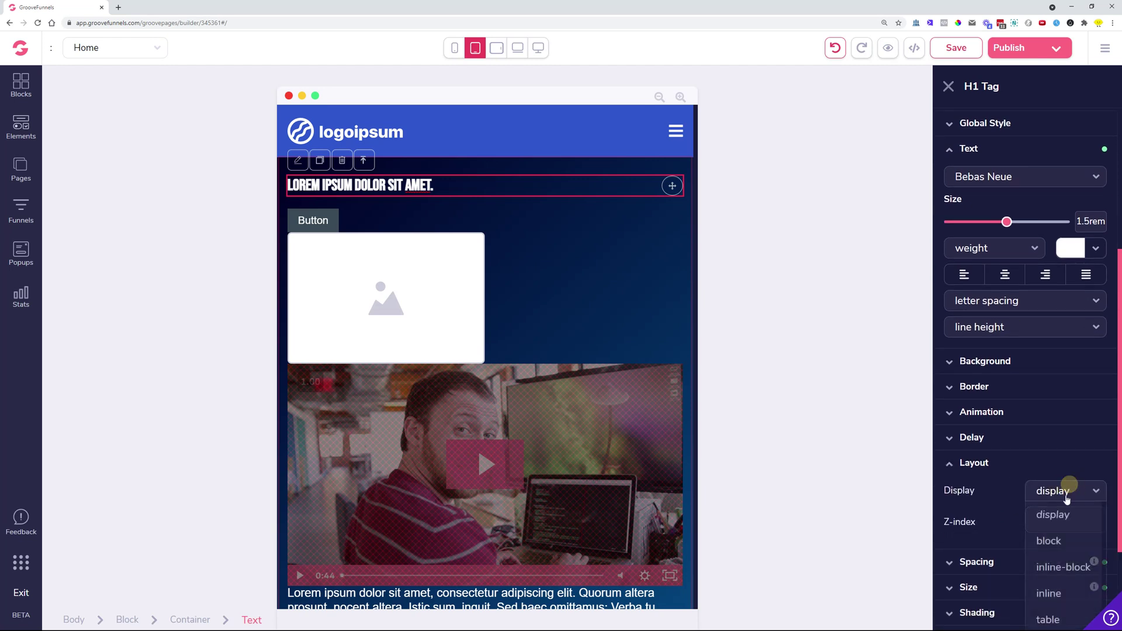
scroll(1074, 621, down, 2)
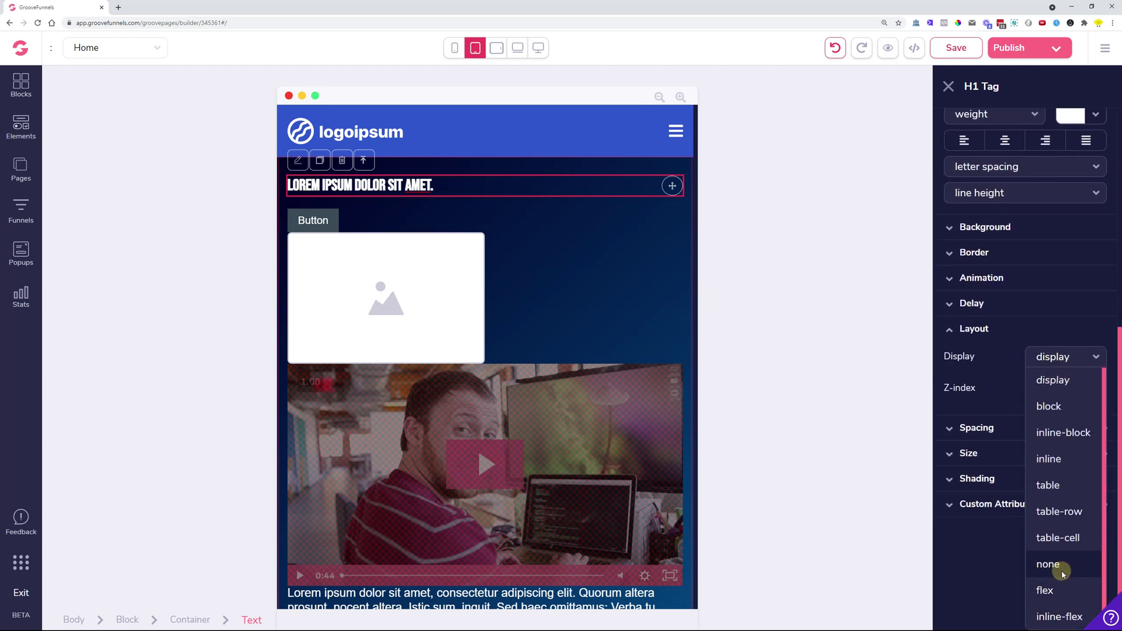
click(1046, 563)
Step: Compare the heading across tablet, laptop, desktop and mobile previews, ending on desktop
click(496, 50)
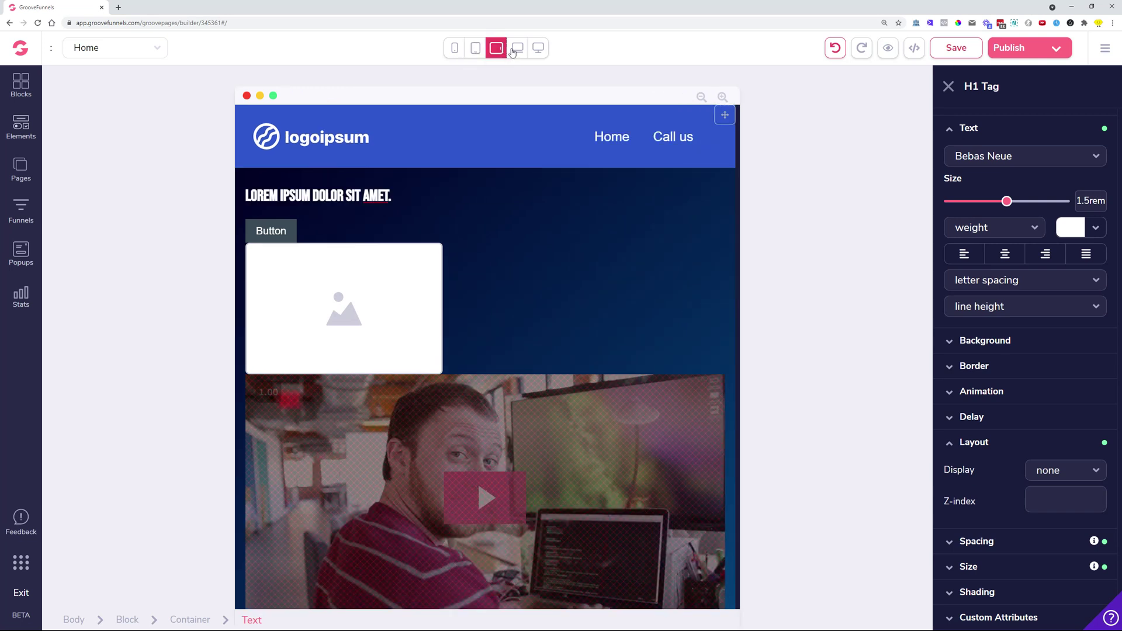
click(516, 50)
click(536, 51)
click(454, 48)
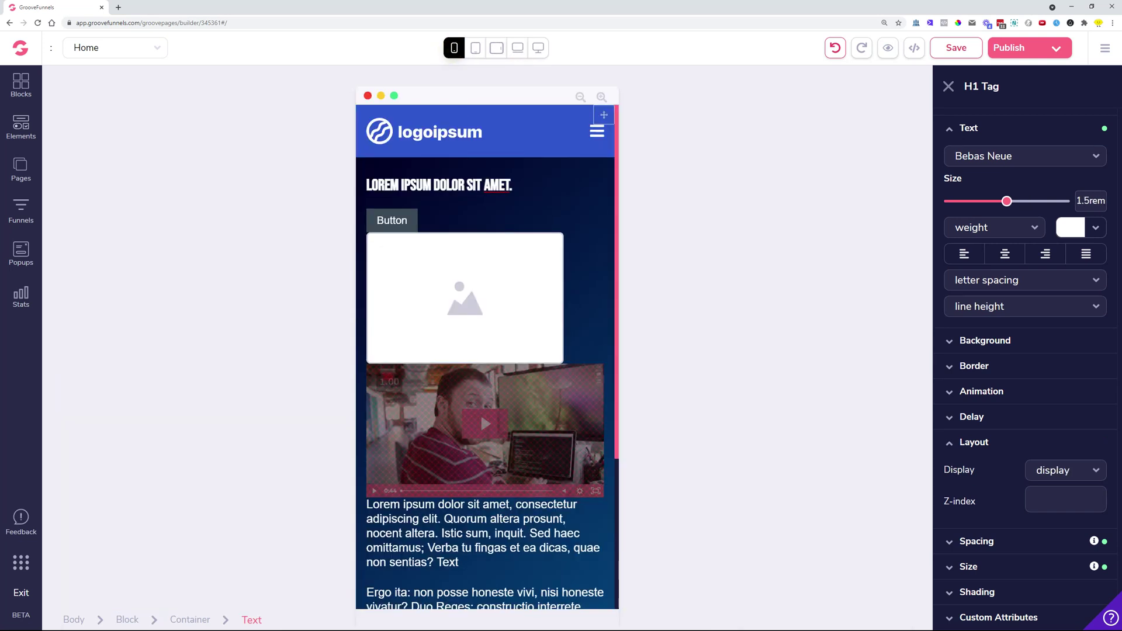
scroll(487, 351, down, 5)
click(539, 48)
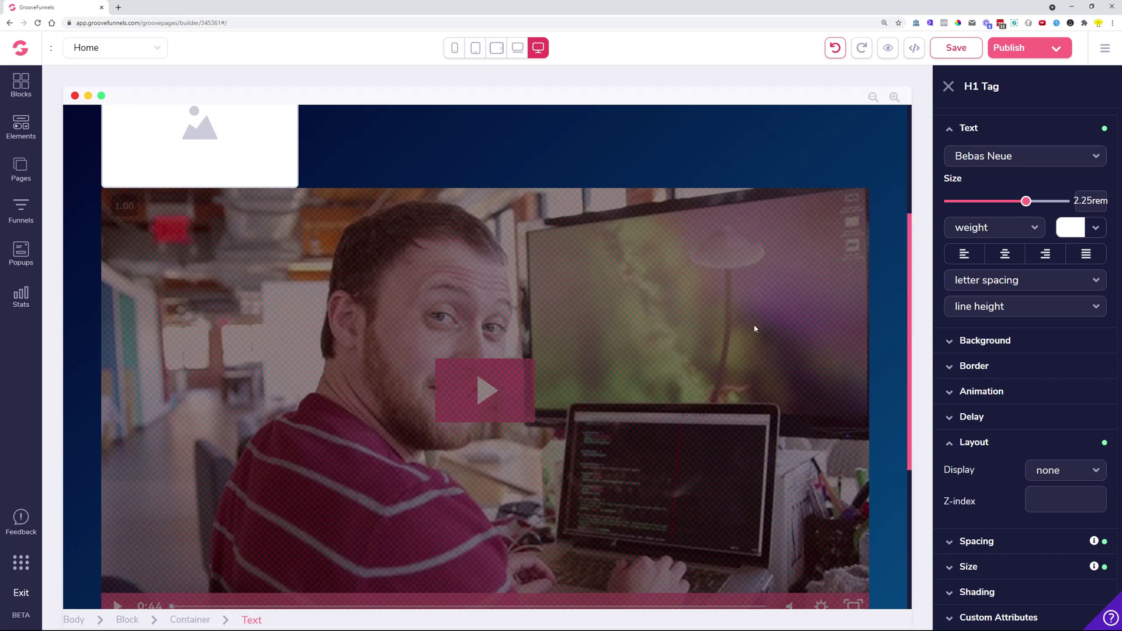
scroll(738, 328, up, 4)
Step: Give the Button a pink #E43F70 background in its Hover state
click(138, 258)
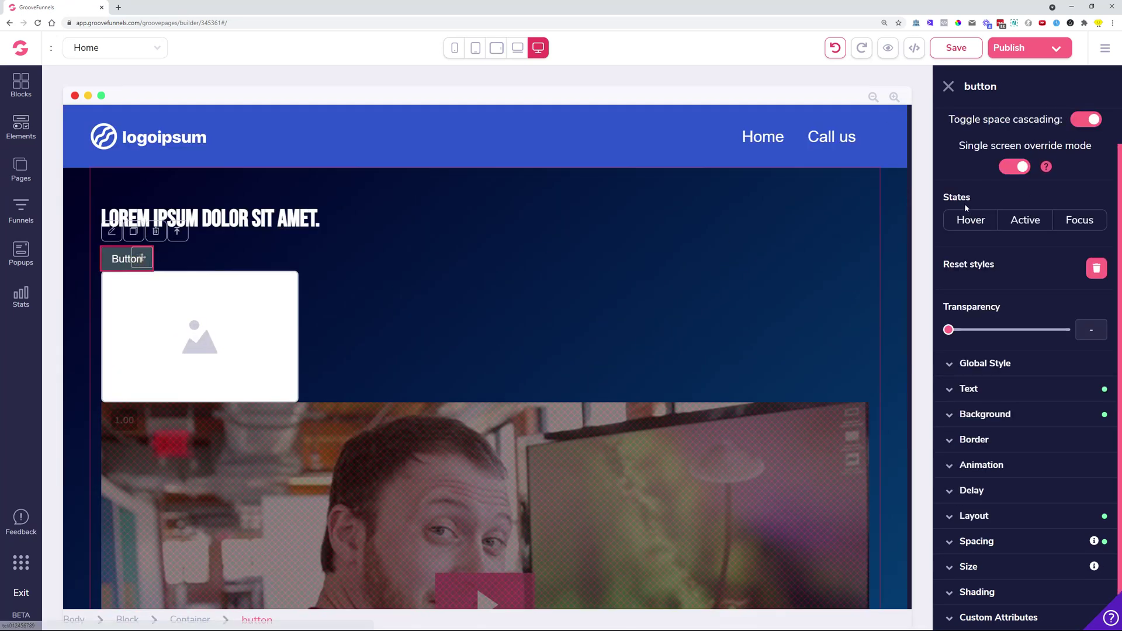
click(965, 247)
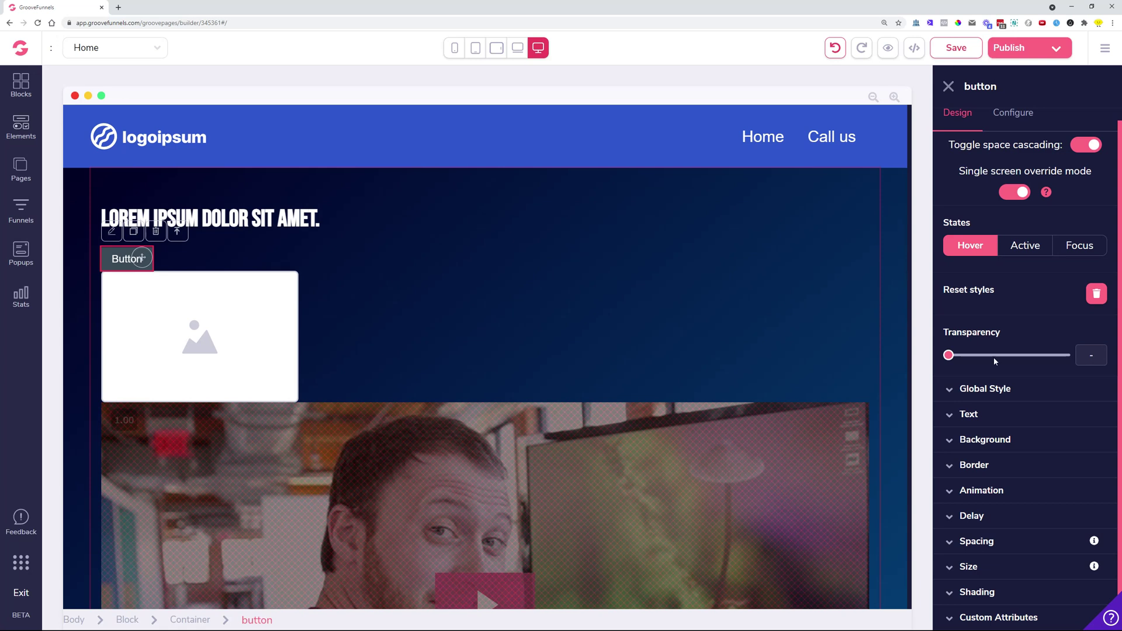
click(994, 440)
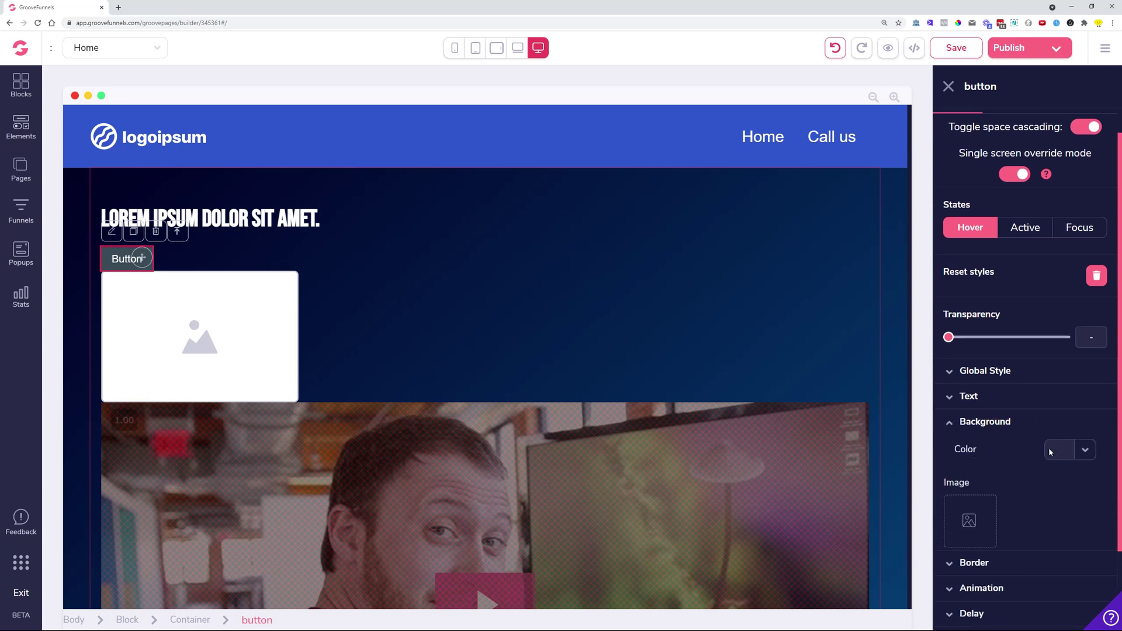
click(1086, 361)
mouse_move(1005, 433)
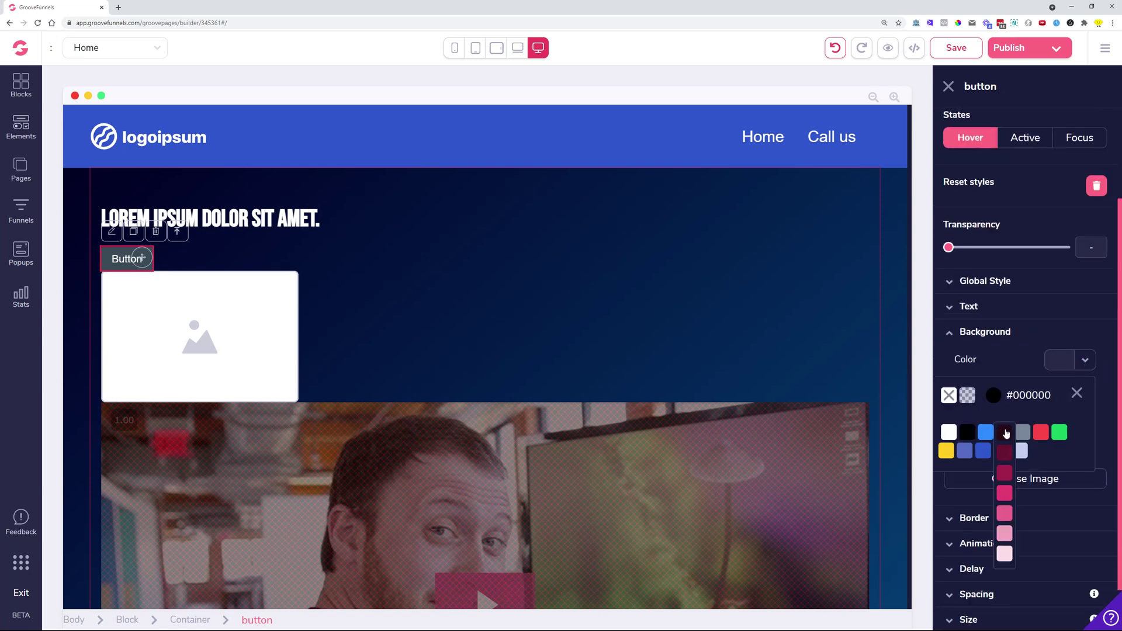
click(1011, 496)
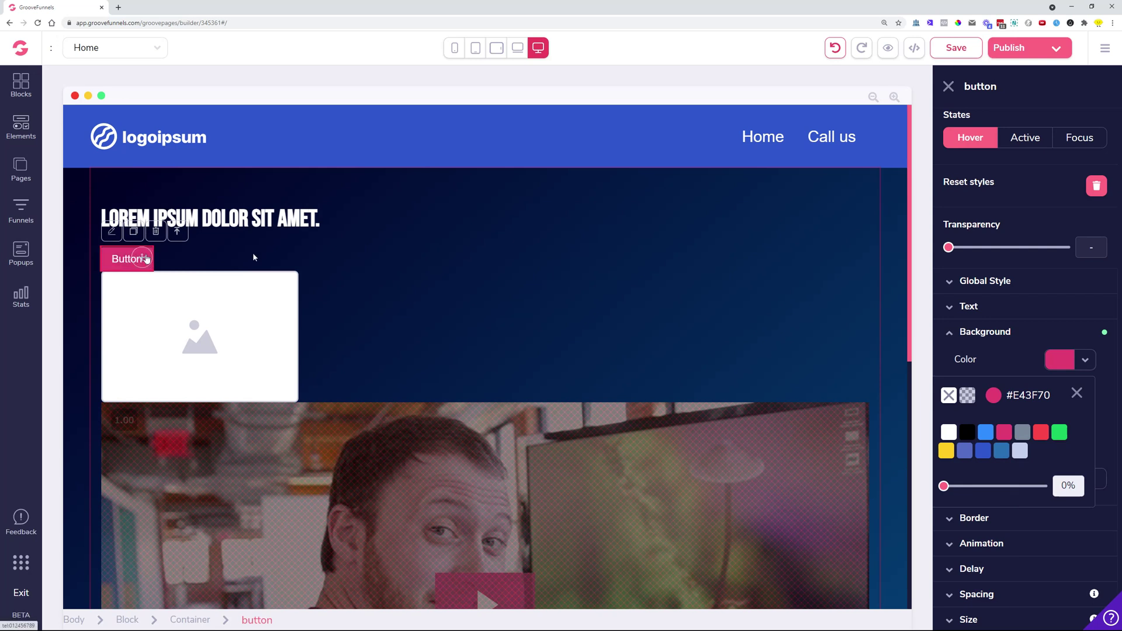
Step: Start creating a new global style from the Button's hover styling
scroll(1010, 315, up, 2)
click(1017, 396)
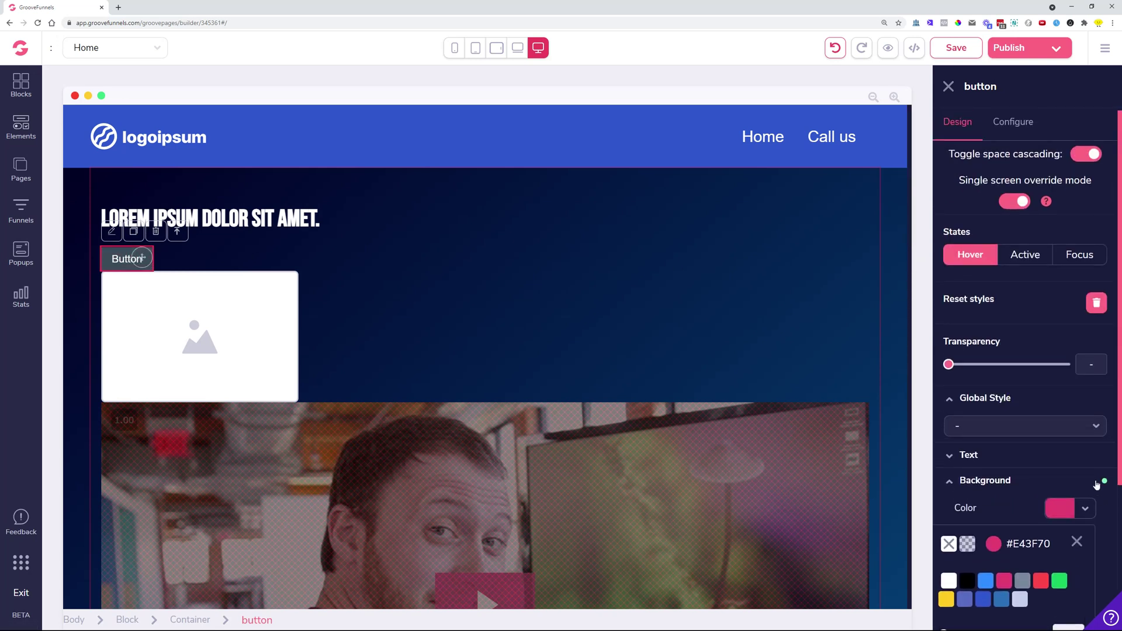
click(1034, 430)
scroll(1040, 409, down, 3)
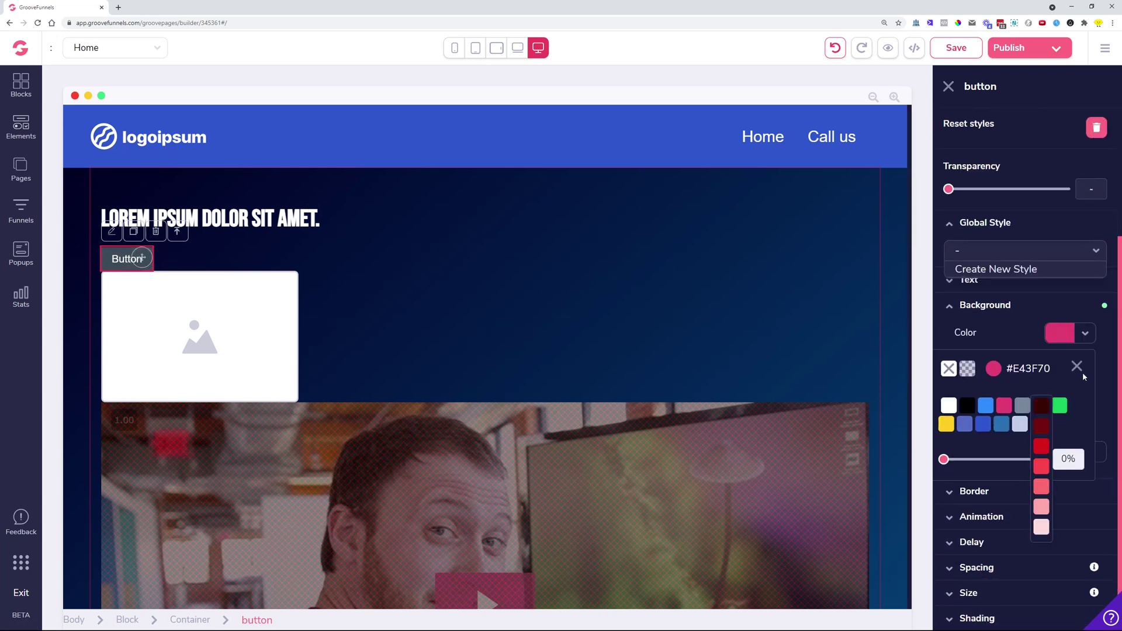
click(1076, 366)
click(992, 248)
click(990, 270)
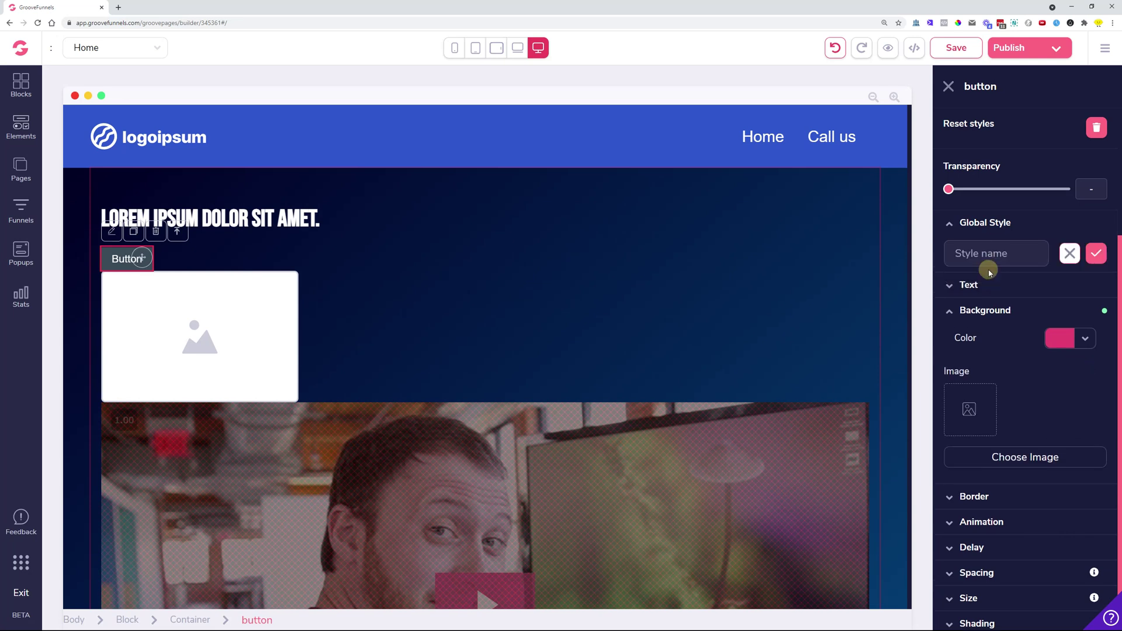
click(989, 252)
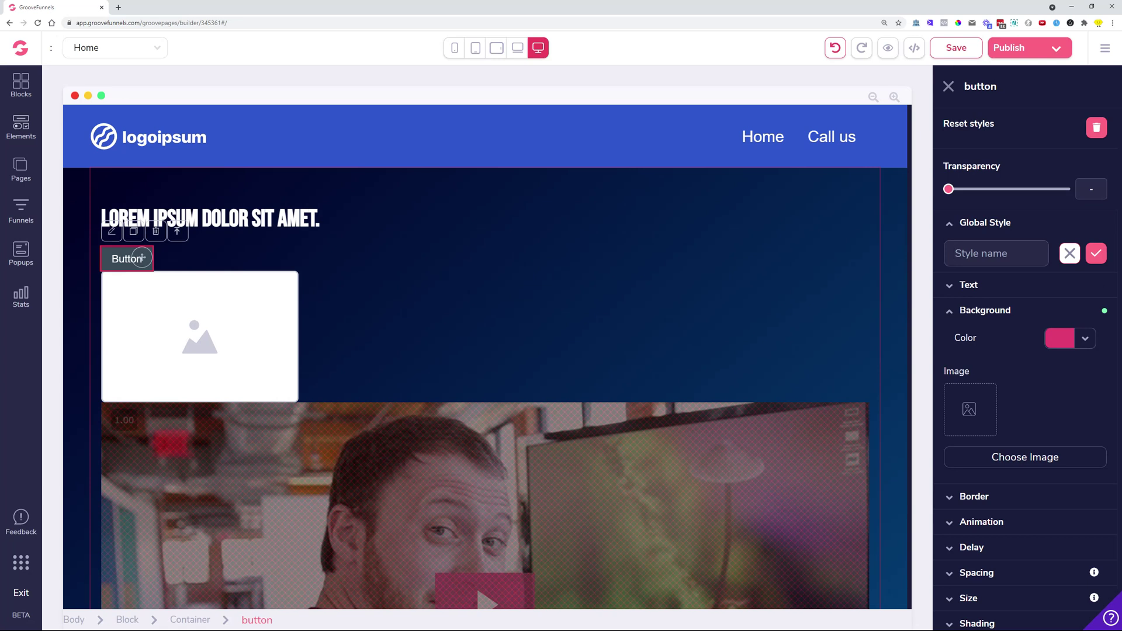
Step: Open Share Site from the site menu, then exit the share links dialog
click(1102, 49)
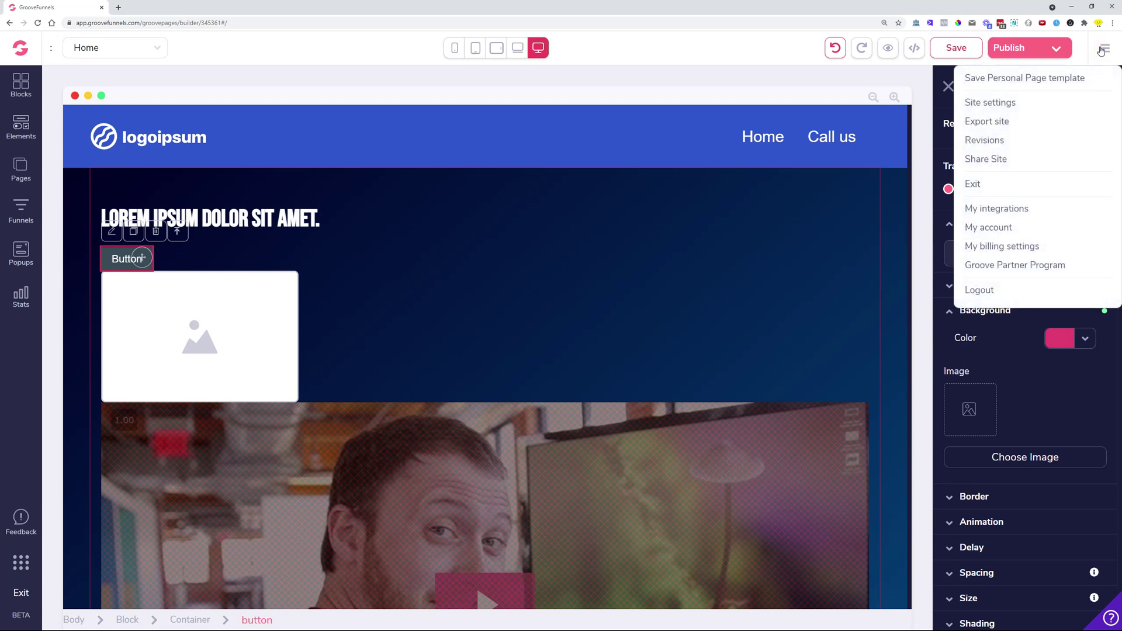
click(970, 159)
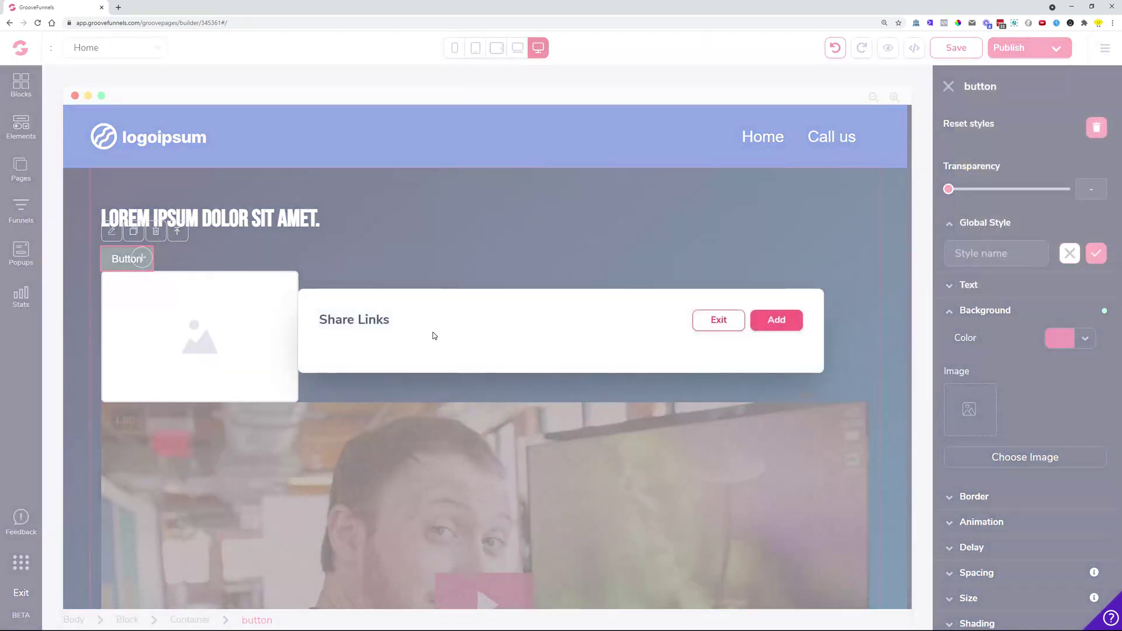
click(718, 320)
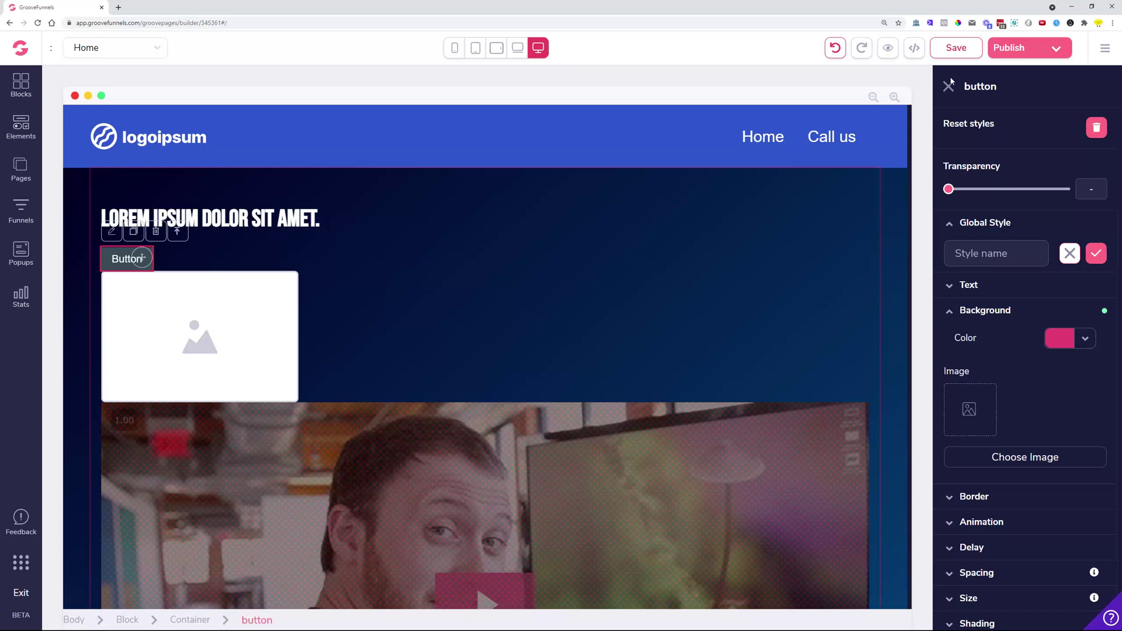
click(949, 86)
Step: View the Publish settings for lemon.groovepages.com, then go back to the Groove dashboard
click(1052, 46)
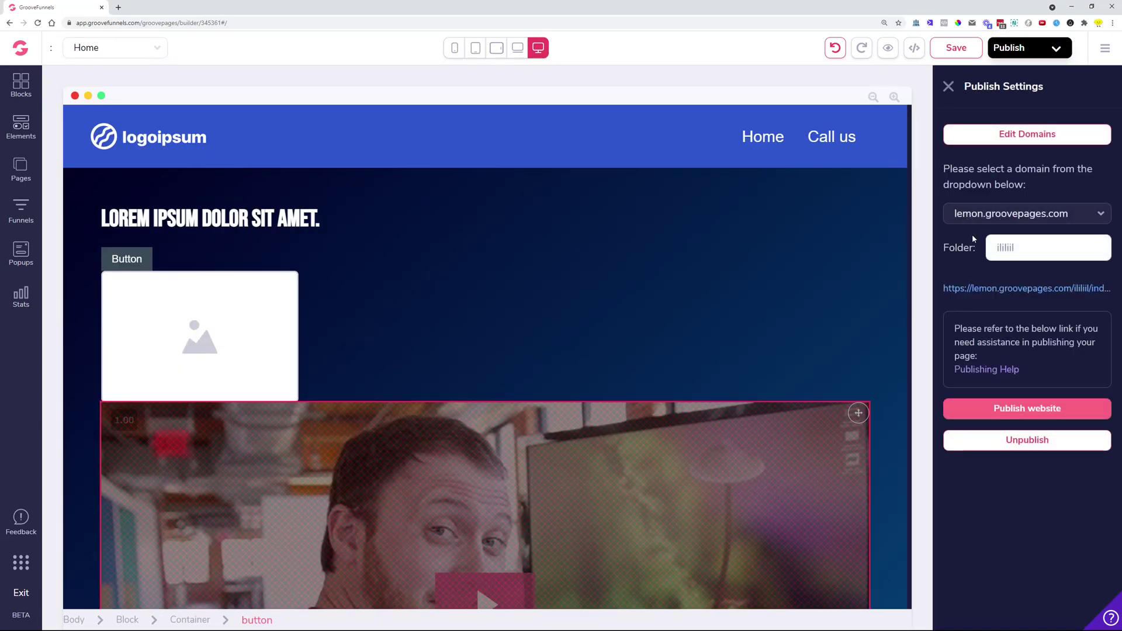
click(949, 87)
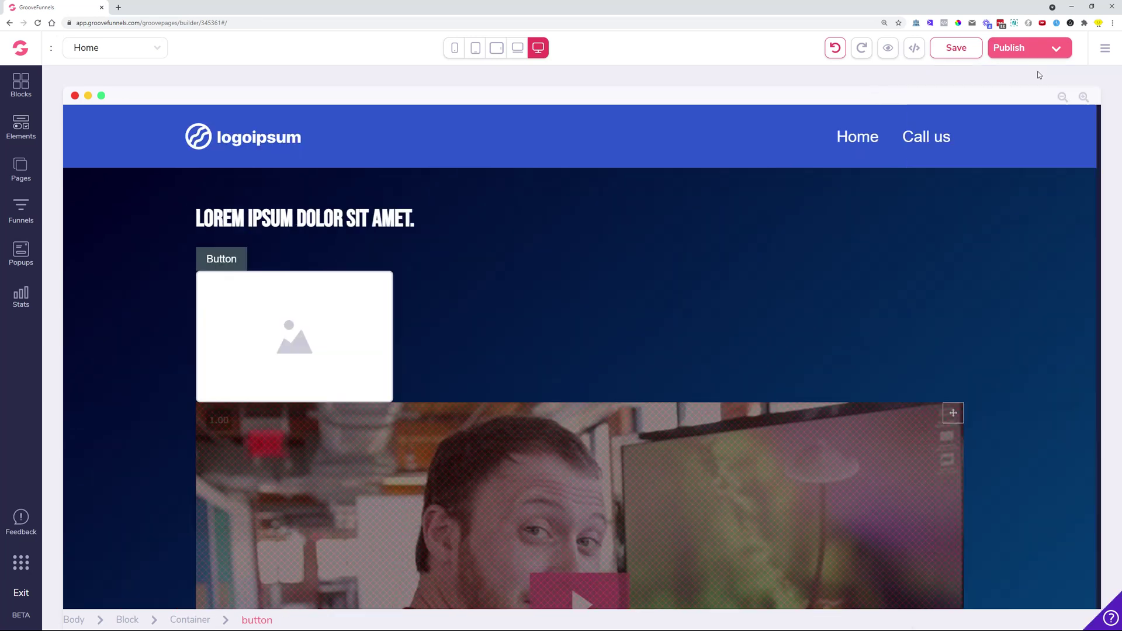
click(1104, 49)
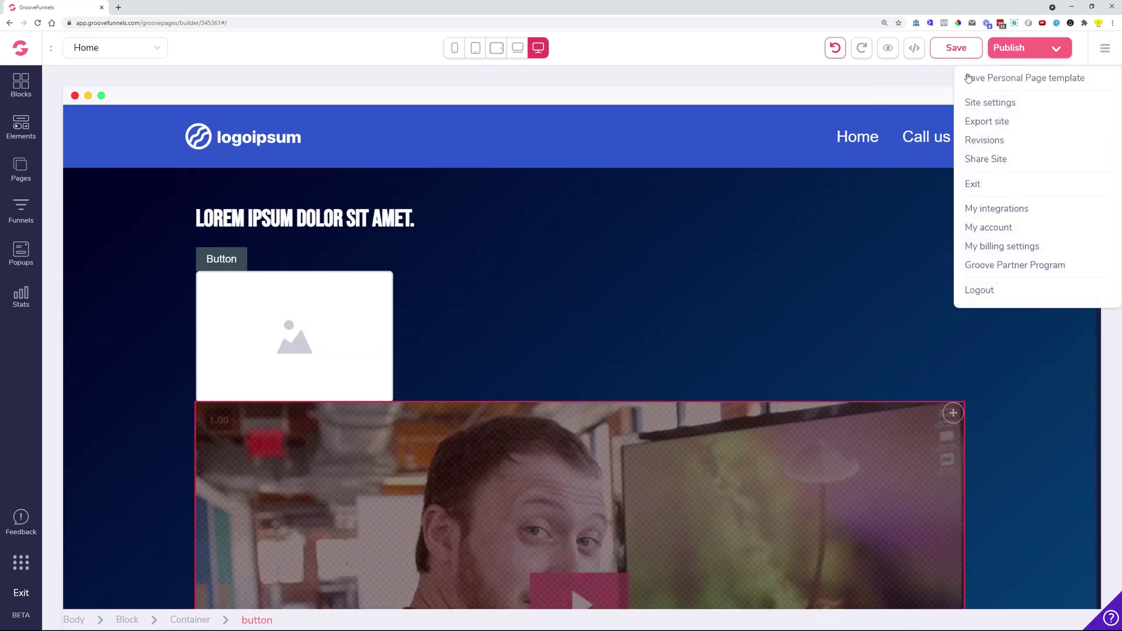
click(1052, 46)
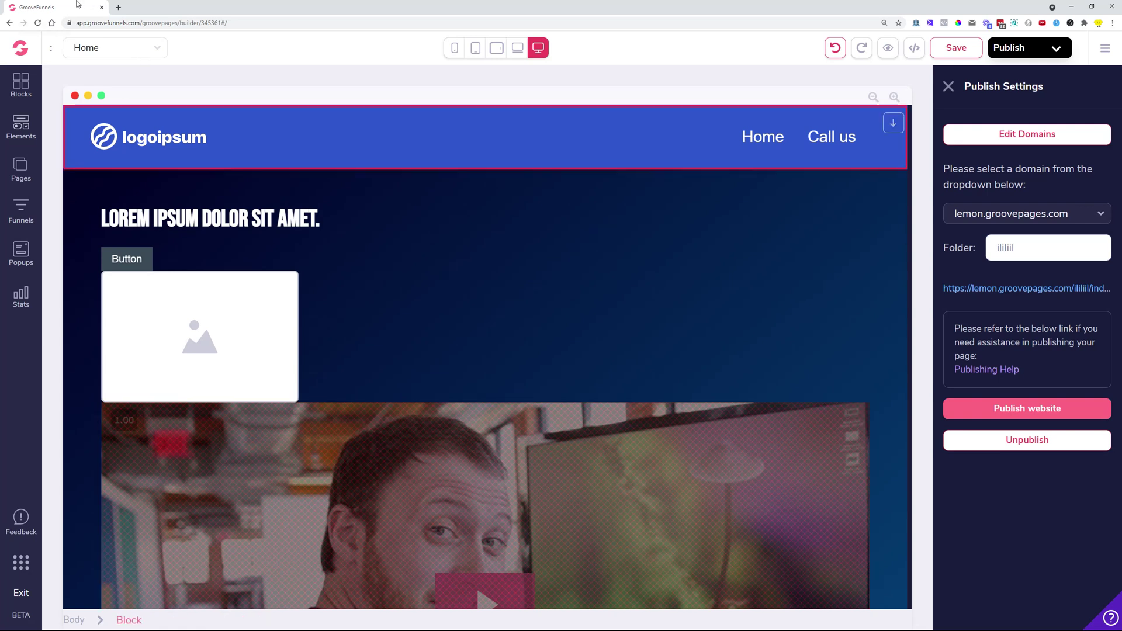
click(10, 24)
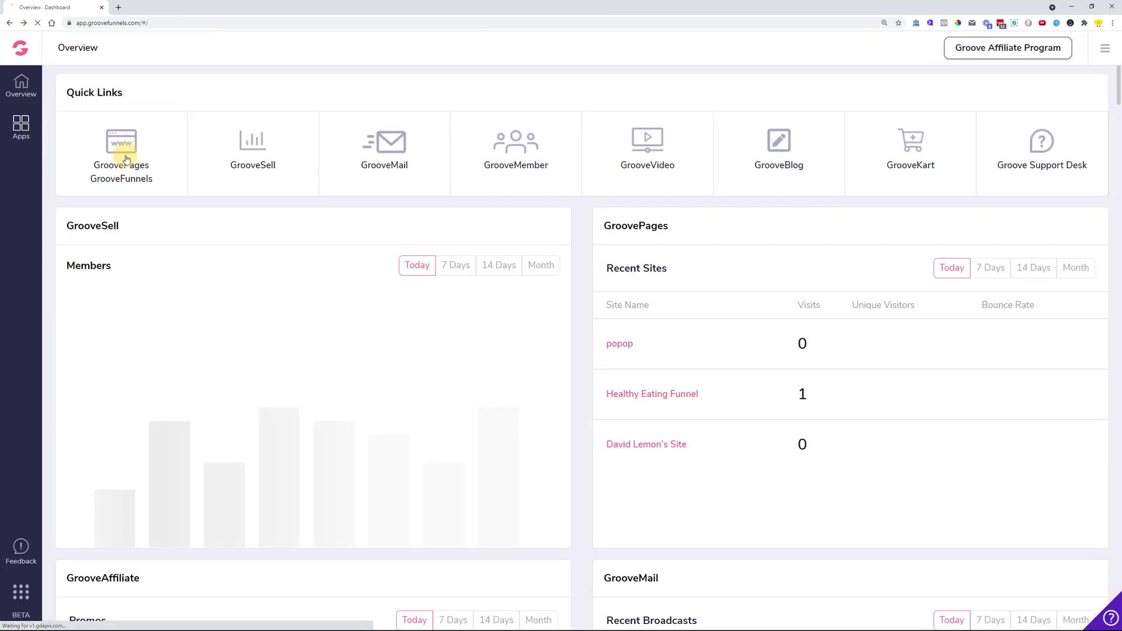
Step: Open the GroovePages My Sites list, filter it with a search term, then clear the search
click(126, 158)
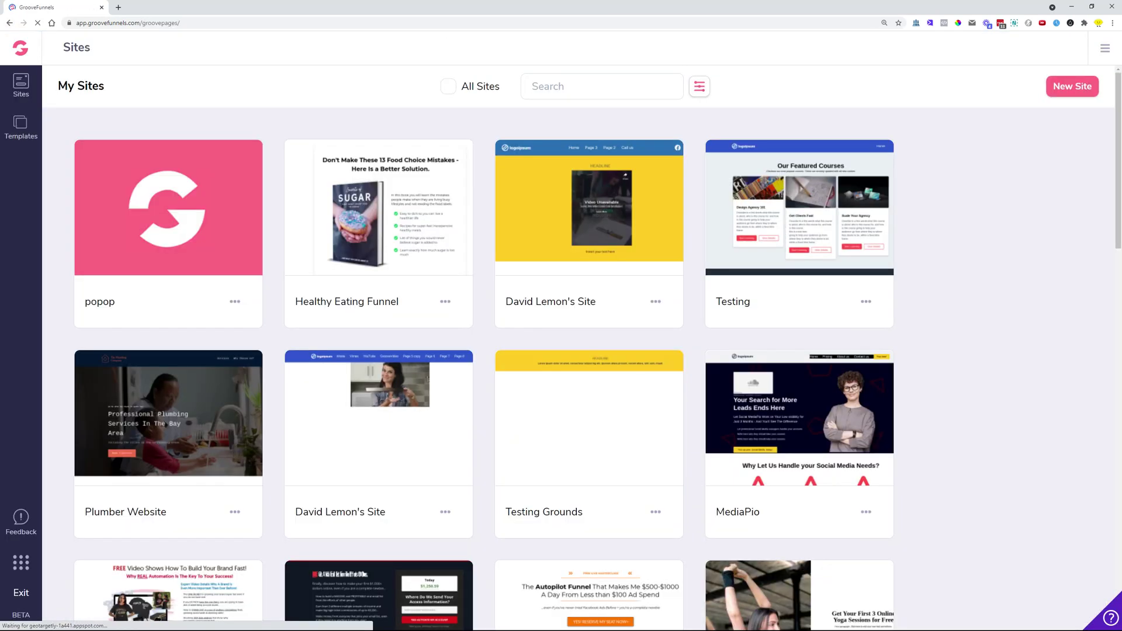
text(david)
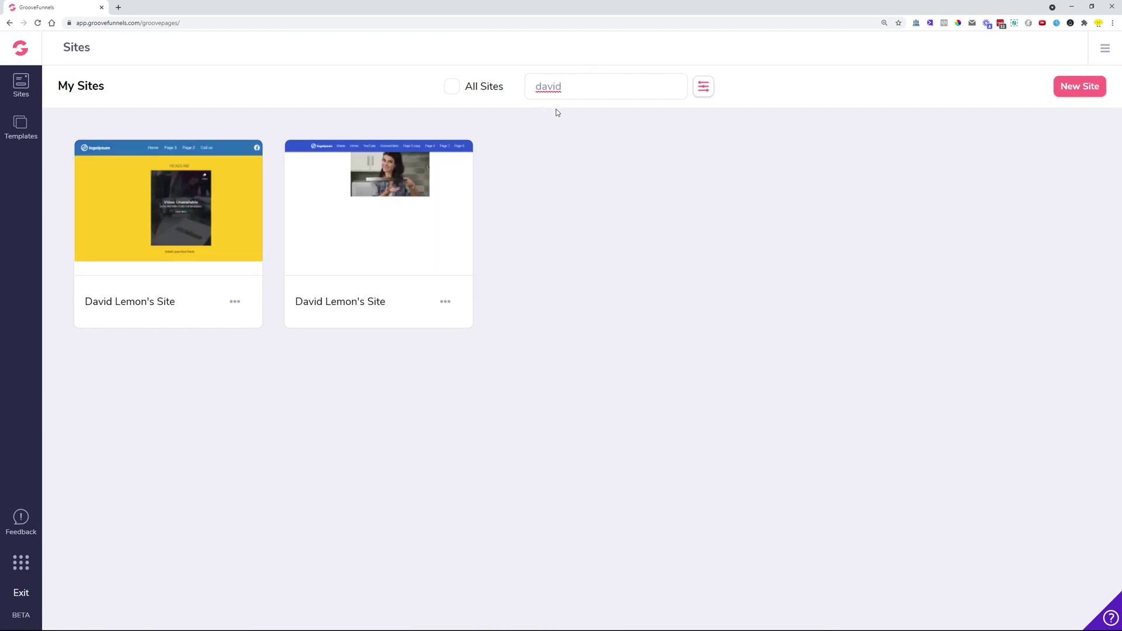
mouse_move(205, 266)
drag(562, 87, 525, 90)
key(BackSpace)
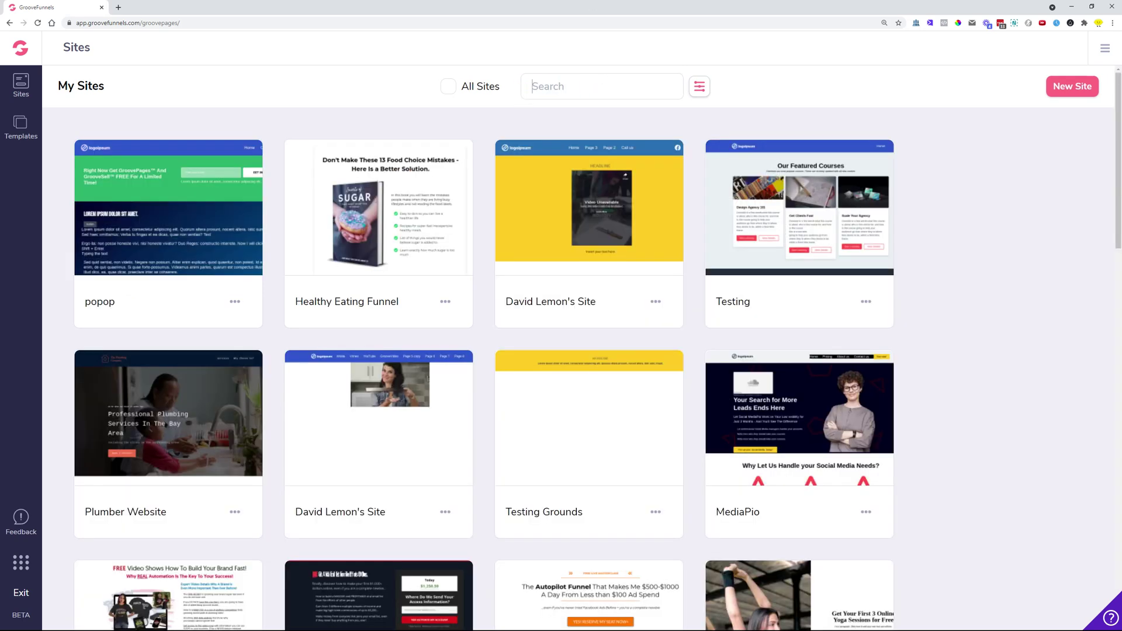